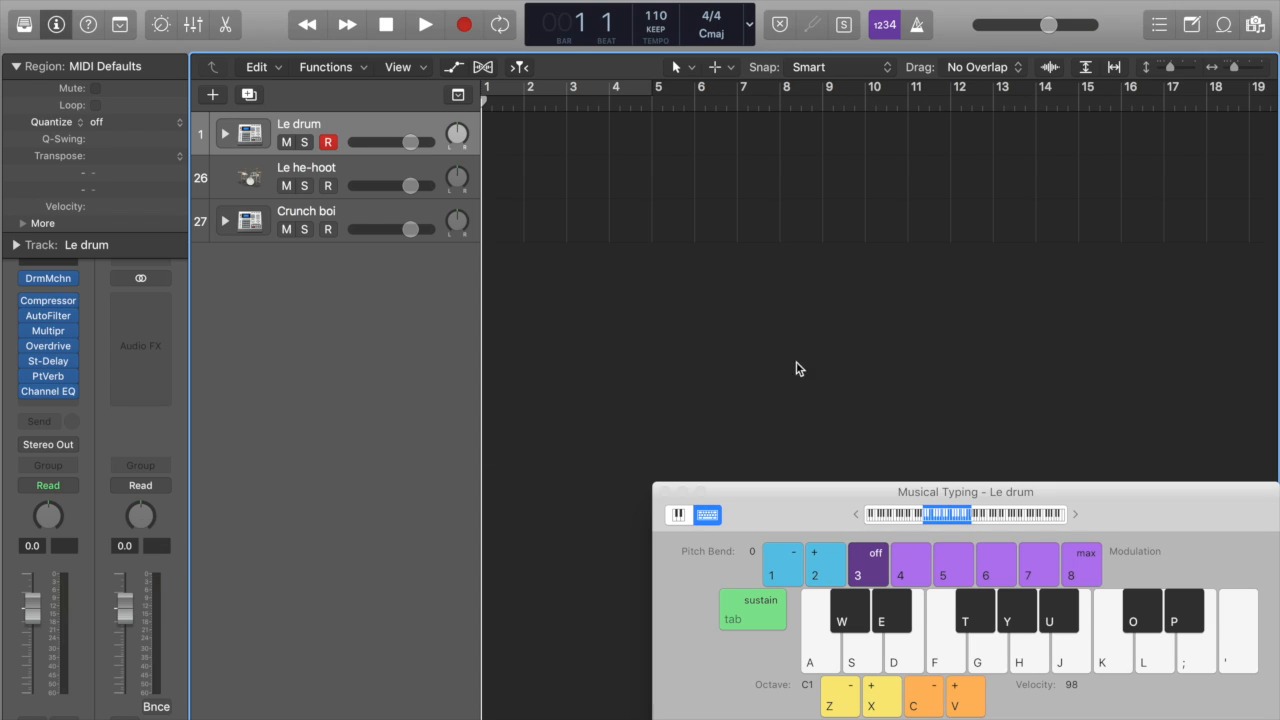
Step: Select the Le drum, Le he-hoot and Crunch boi tracks in turn to review the three drum tracks
{"action": "left_click", "coordinate": [364, 184]}
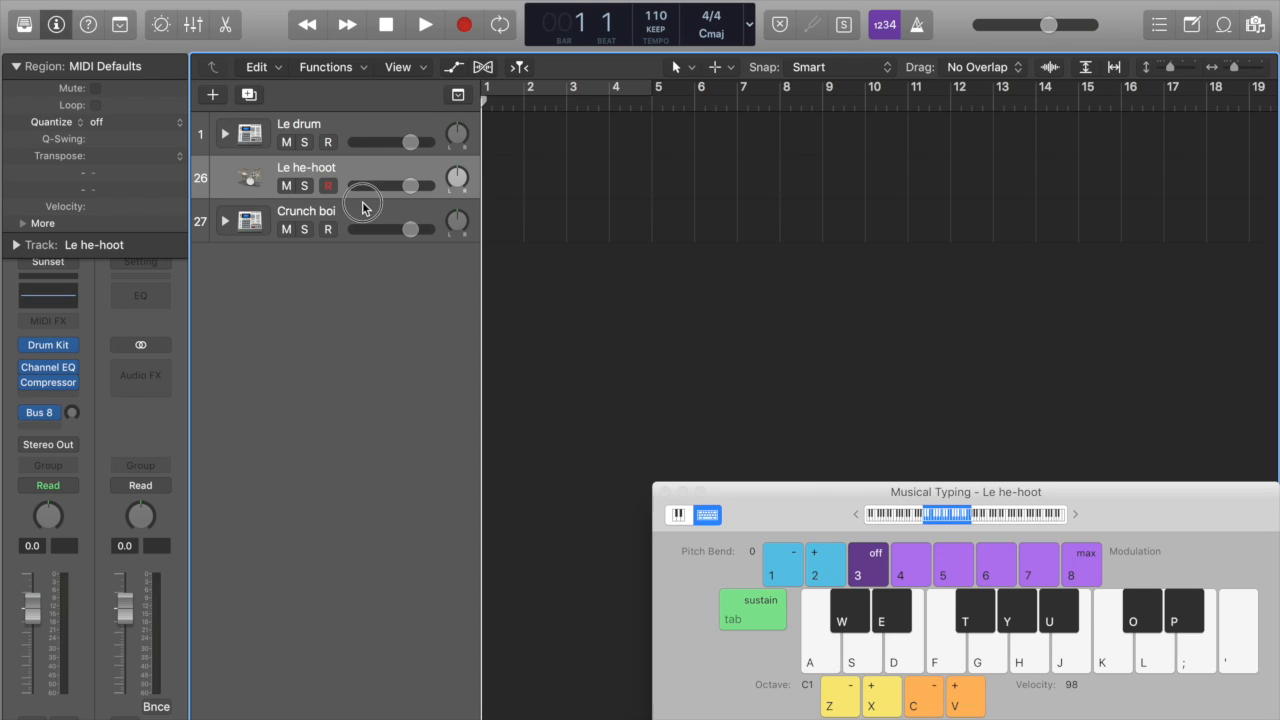
{"action": "left_click", "coordinate": [362, 207]}
{"action": "left_click", "coordinate": [355, 129]}
{"action": "left_click", "coordinate": [353, 163]}
{"action": "left_click", "coordinate": [353, 208]}
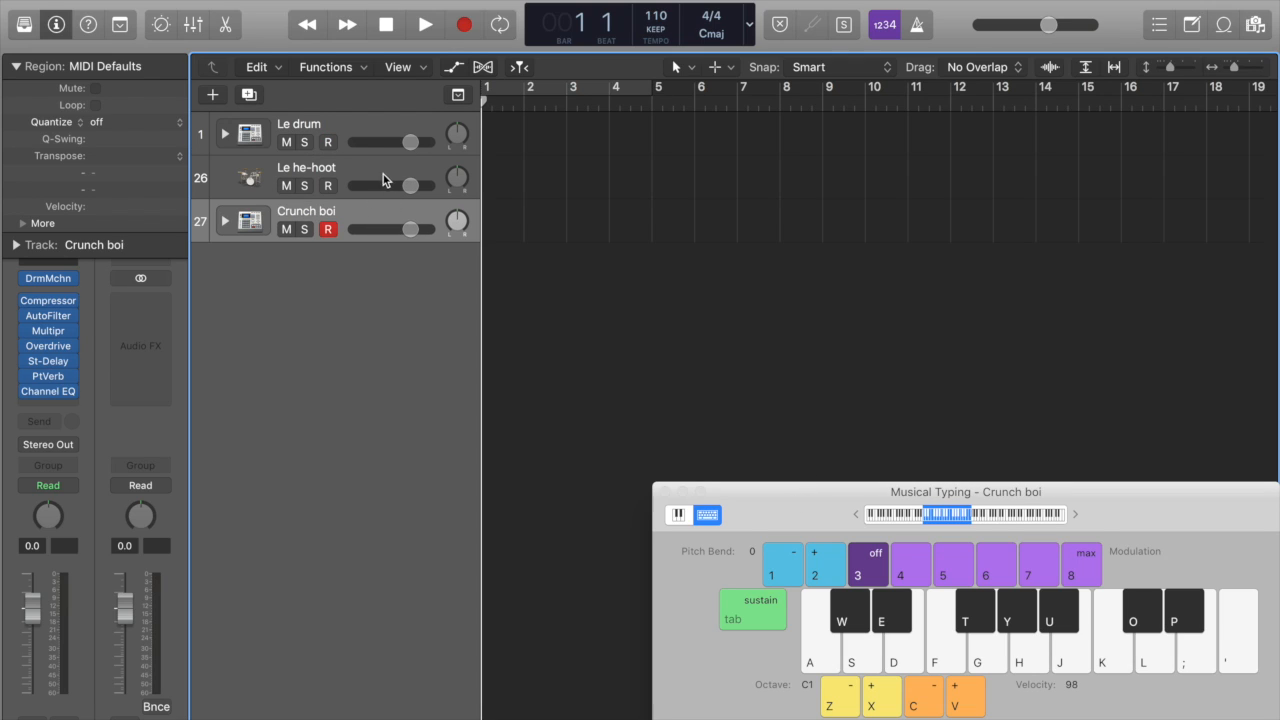
{"action": "left_click", "coordinate": [355, 125]}
{"action": "left_click", "coordinate": [369, 165]}
{"action": "left_click", "coordinate": [369, 216]}
Step: Reposition the Musical Typing keyboard and audition sounds on the Crunch boi, Le drum and Le he-hoot tracks
{"action": "left_click_drag", "start_coordinate": [810, 519], "coordinate": [483, 504]}
{"action": "mouse_move", "coordinate": [818, 525]}
{"action": "left_mouse_down"}
{"action": "mouse_move", "coordinate": [811, 509]}
{"action": "mouse_move", "coordinate": [828, 531]}
{"action": "left_mouse_up"}
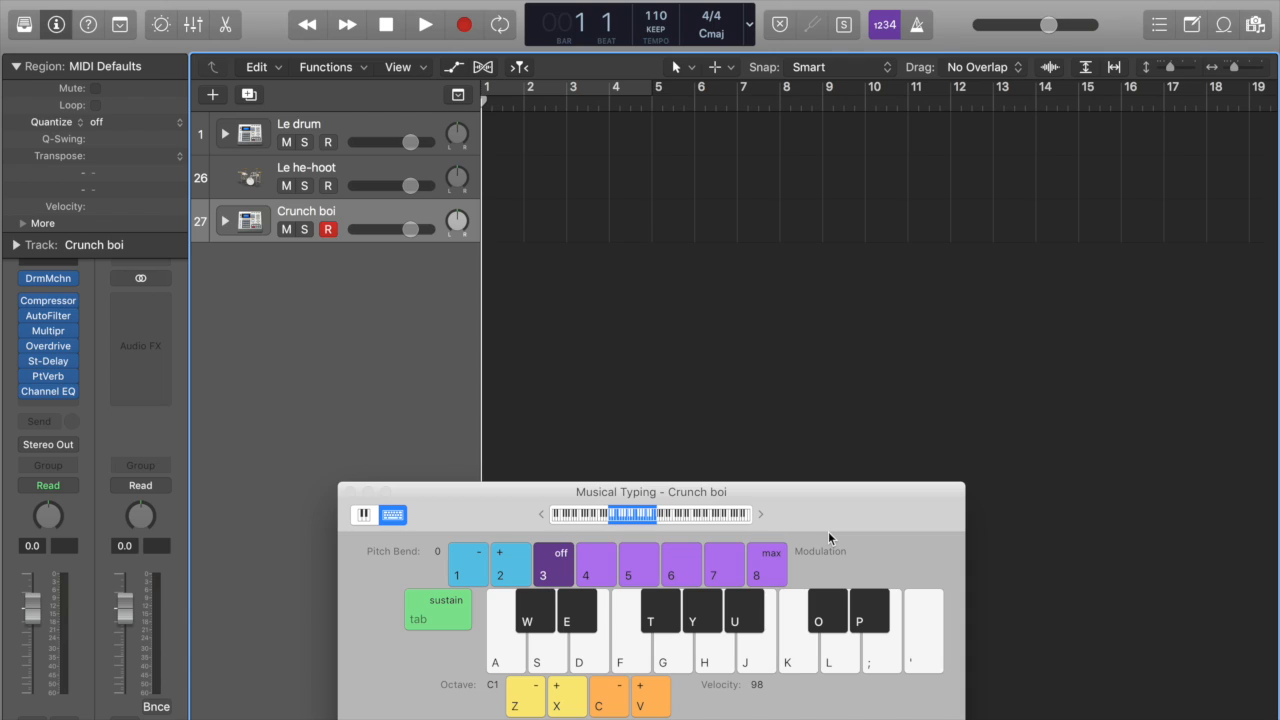
{"action": "key", "text": "apostrophe"}
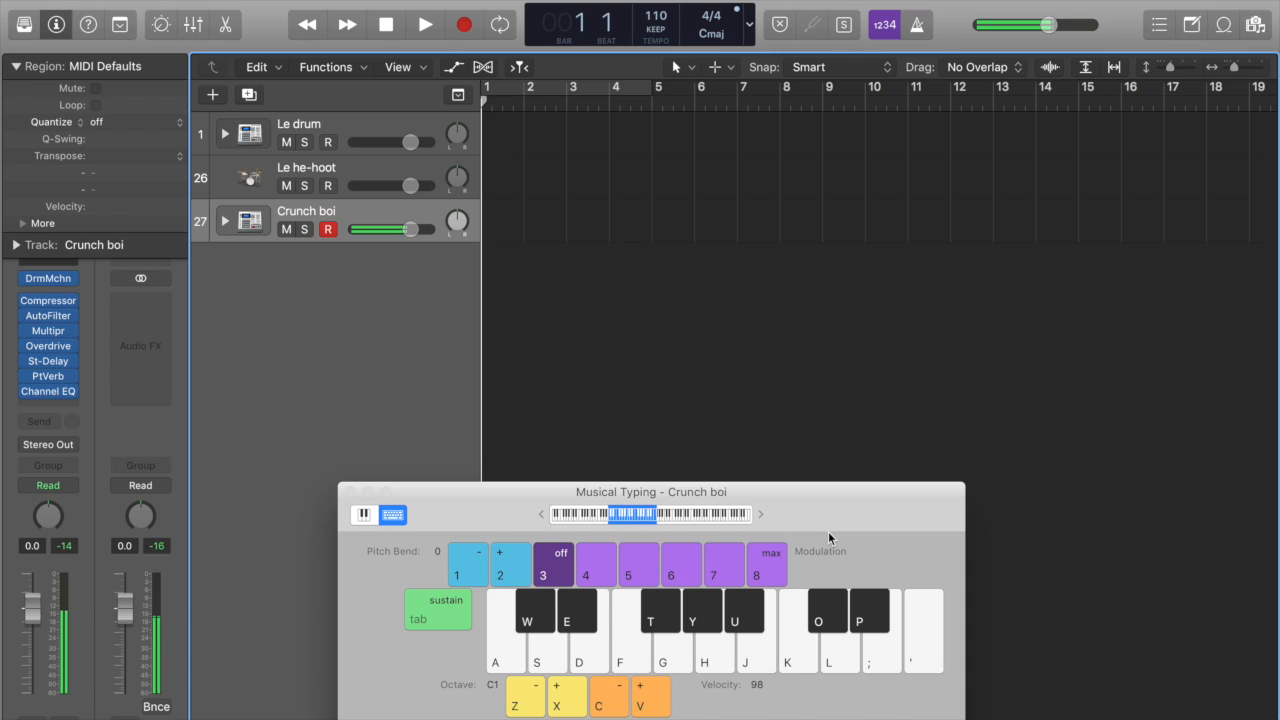
{"action": "left_click", "coordinate": [373, 124]}
{"action": "key", "text": "apostrophe"}
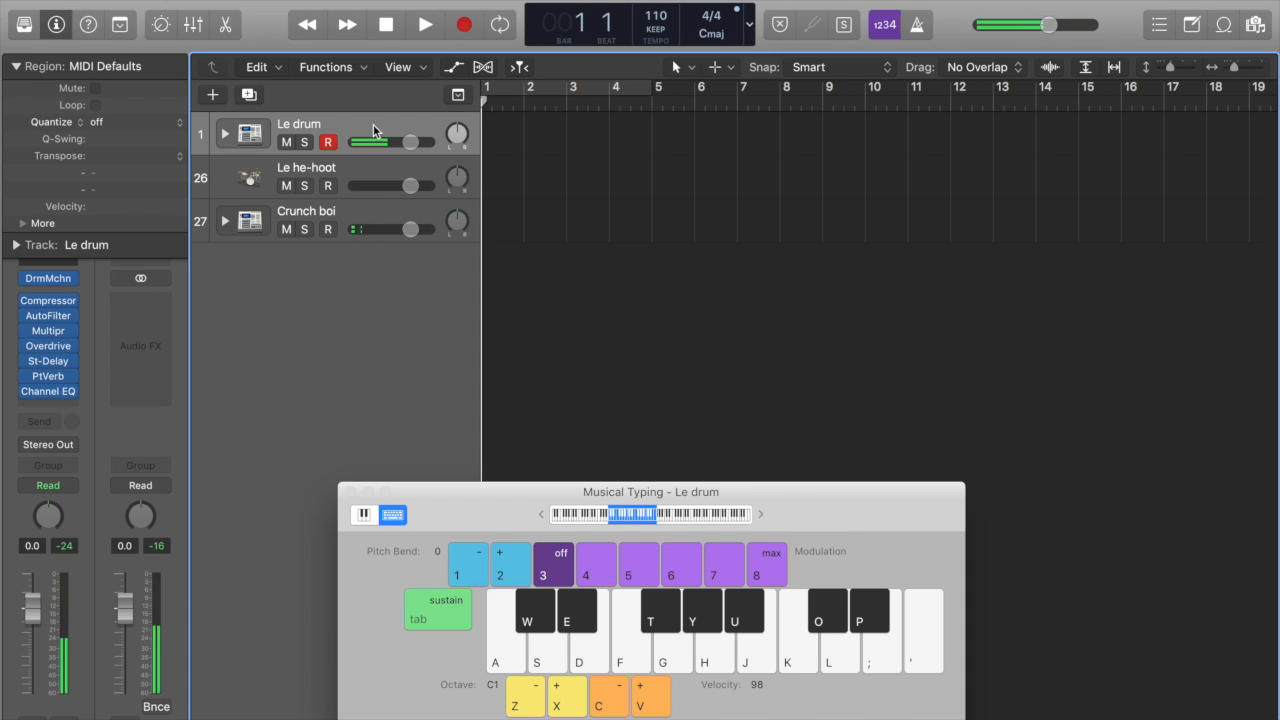
{"action": "key", "text": "apostrophe"}
{"action": "left_click", "coordinate": [343, 167]}
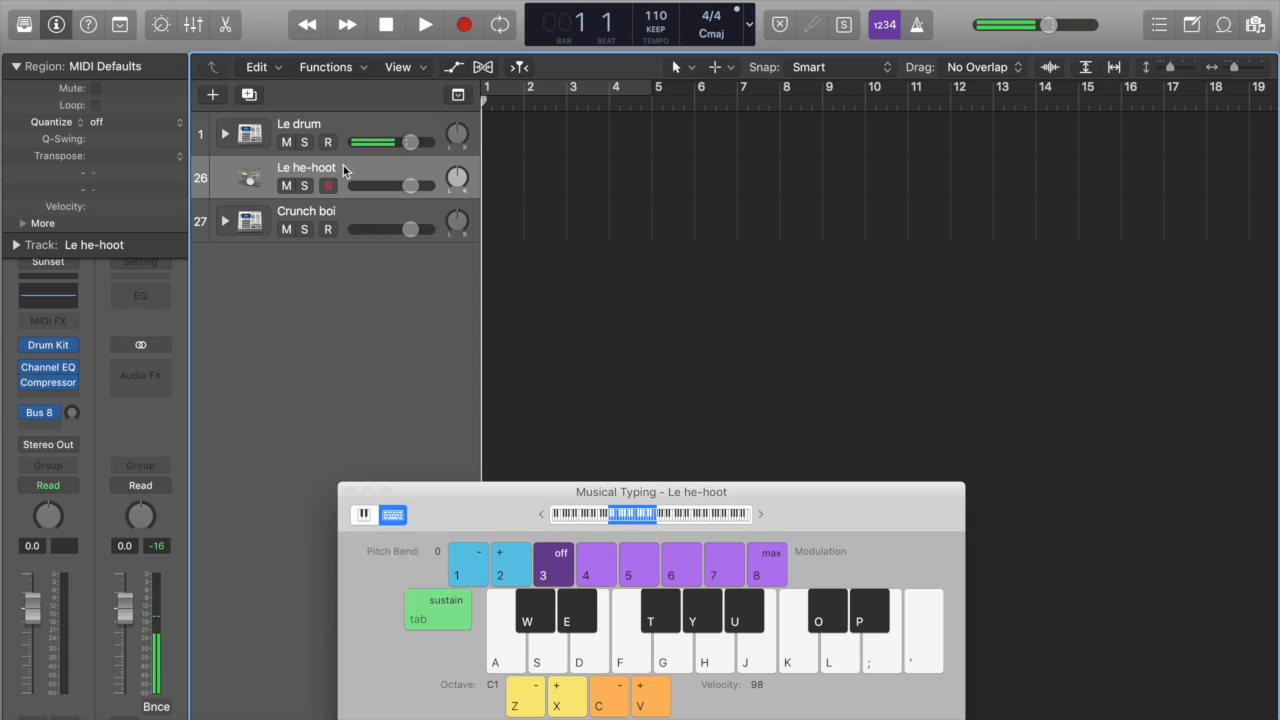
{"action": "key", "text": "u"}
{"action": "key", "text": "y"}
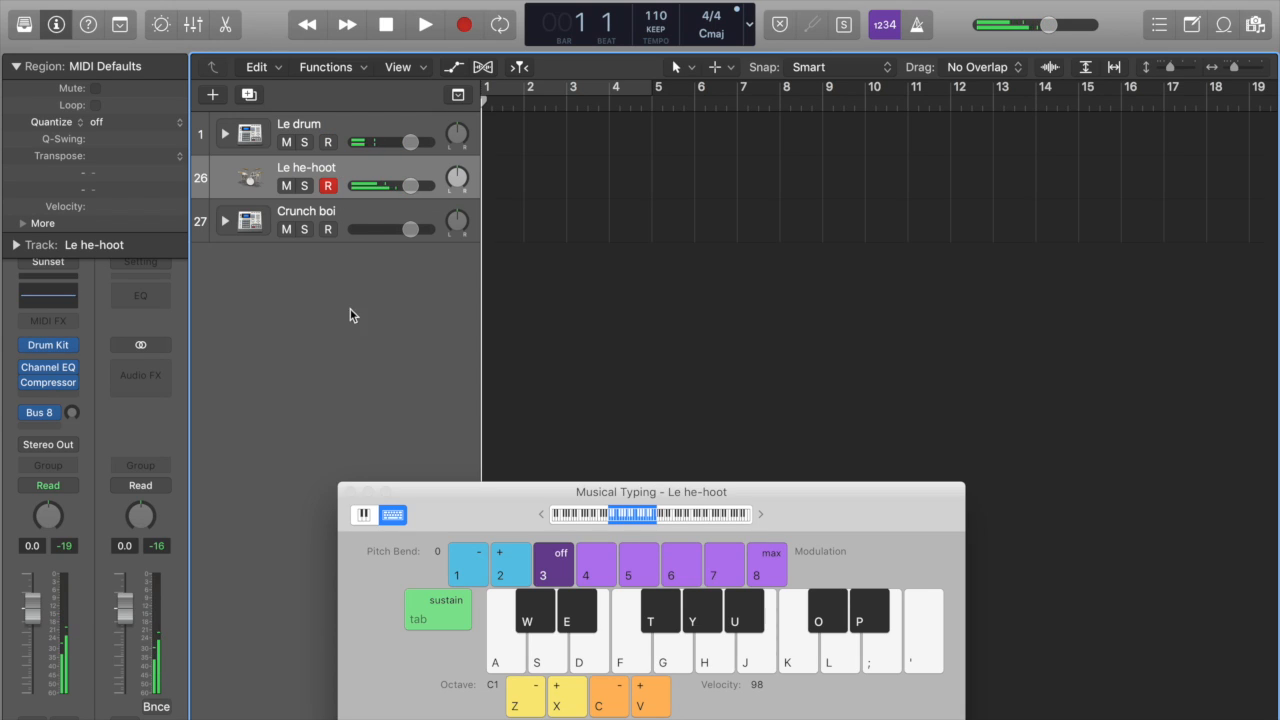
{"action": "left_click", "coordinate": [344, 209]}
{"action": "key", "text": "s"}
{"action": "key", "text": "d"}
Step: Record a Kick 2 pattern on the Le drum track across bars 1 to 4
{"action": "left_click", "coordinate": [348, 128]}
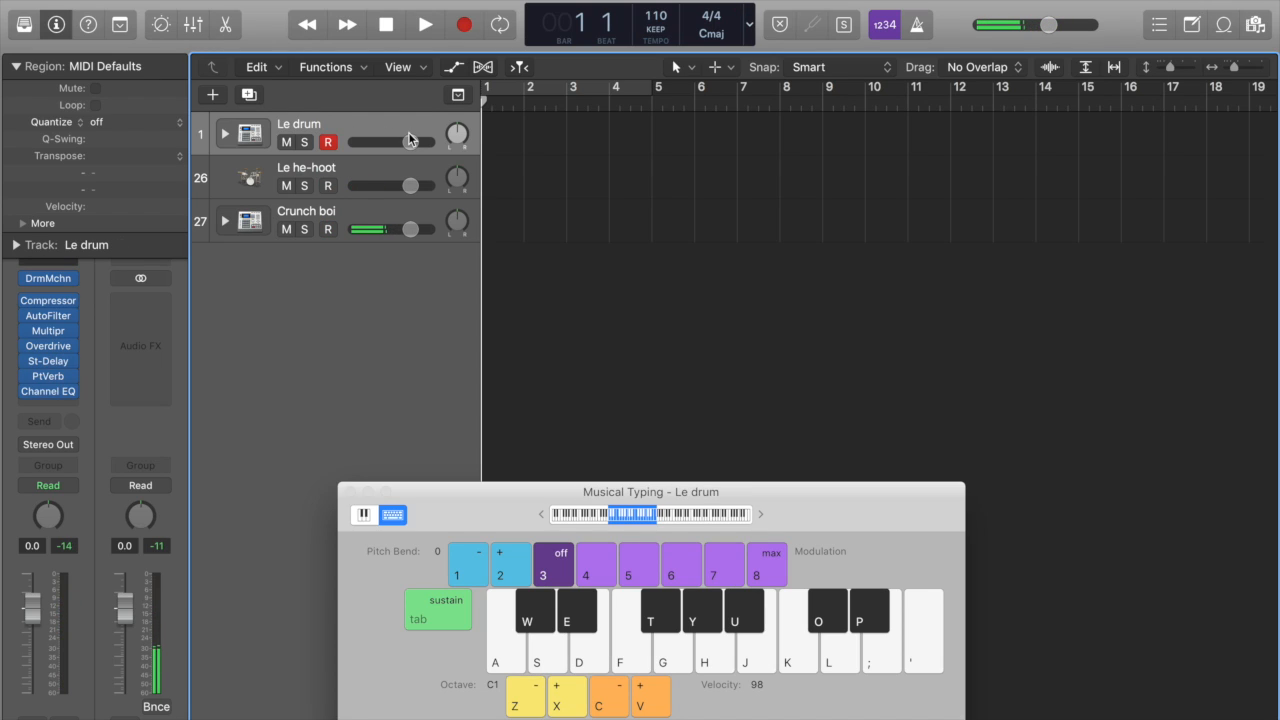
{"action": "key", "text": "r"}
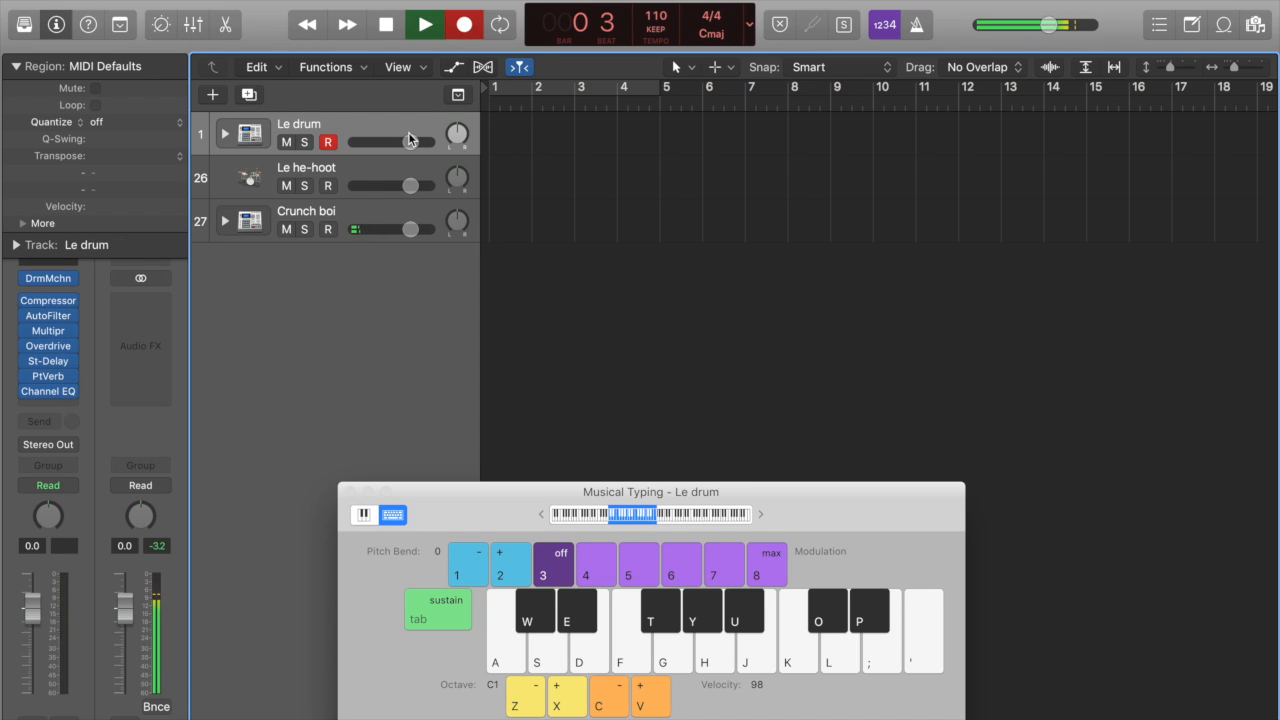
{"action": "key", "text": "apostrophe"}
{"action": "key", "text": "apostrophe"}
{"action": "key", "text": "apostrophe"}
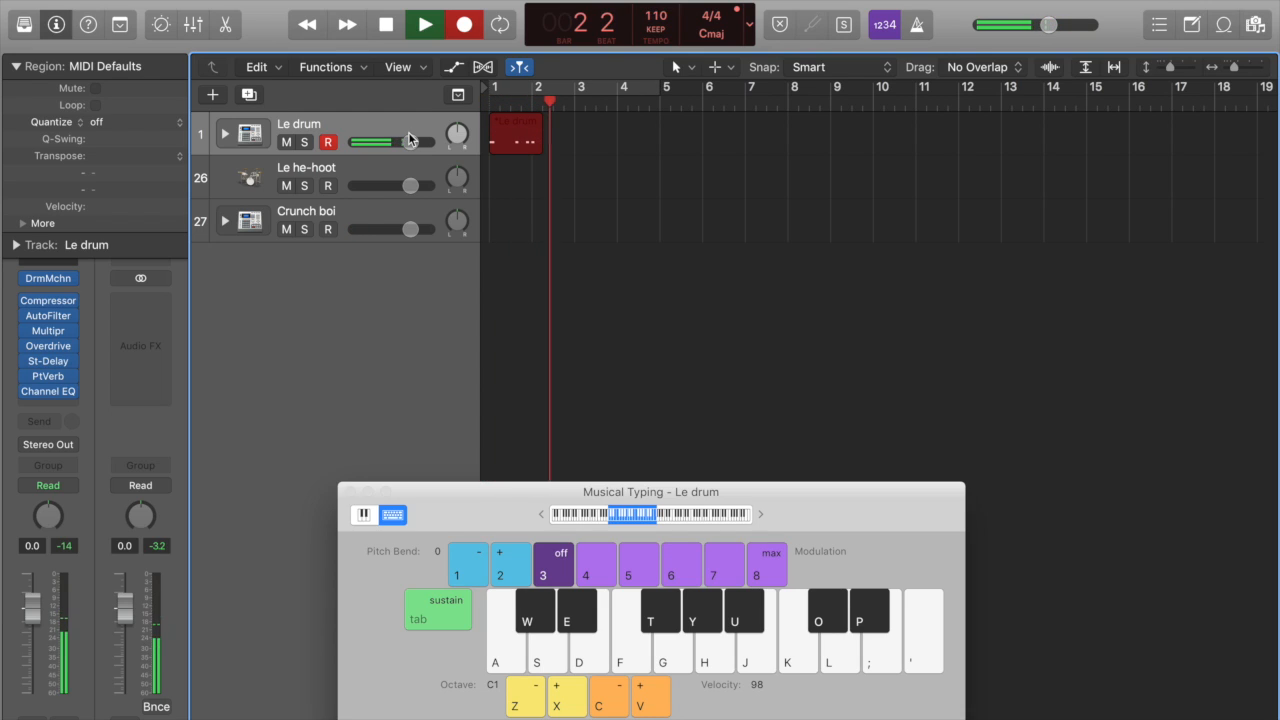
{"action": "key", "text": "apostrophe"}
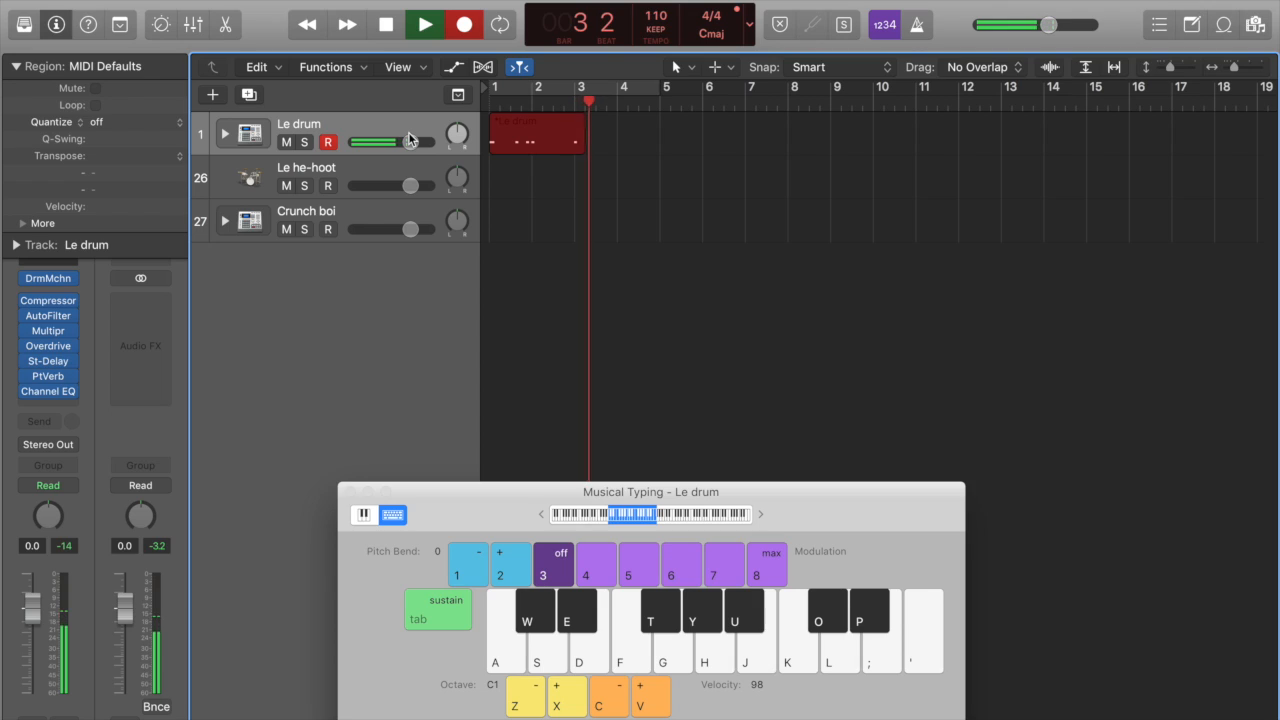
{"action": "key", "text": "apostrophe"}
{"action": "key", "text": "apostrophe"}
{"action": "key", "text": "apostrophe"}
{"action": "key", "text": "space"}
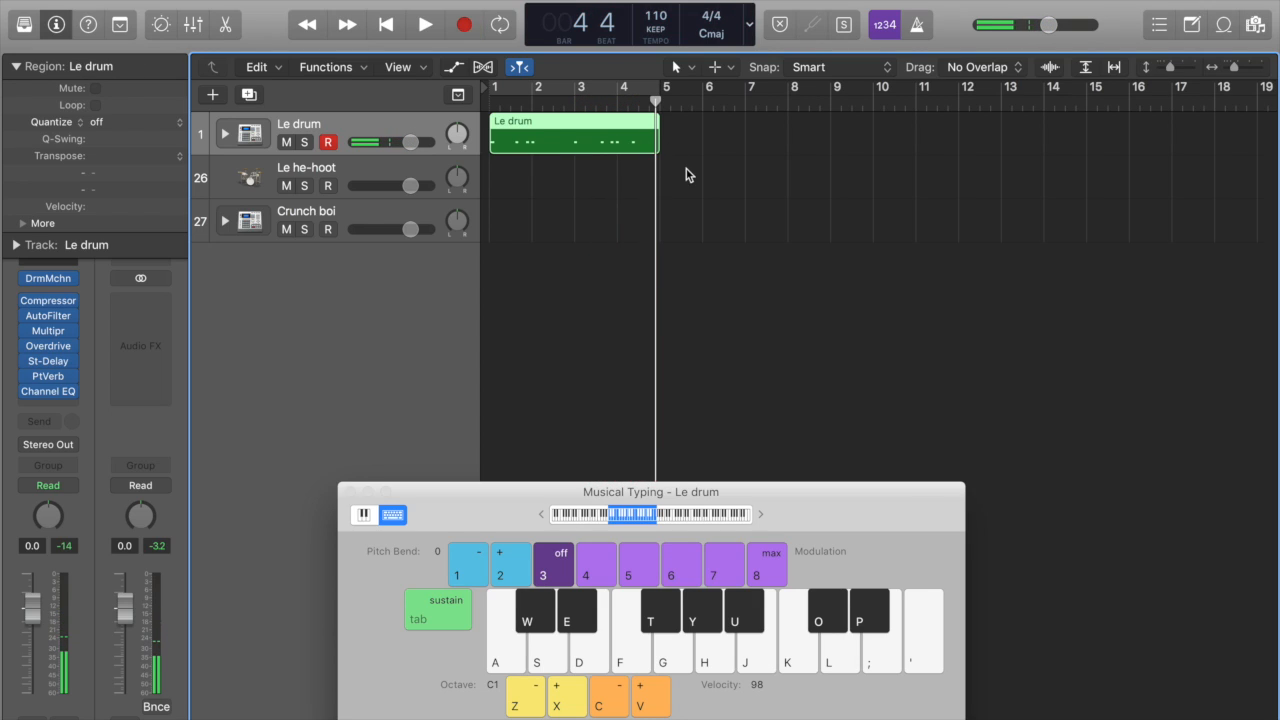
Step: Open the Le drum region in an enlarged Piano Roll and move the Musical Typing keyboard out of its way
{"action": "key", "text": "p"}
{"action": "left_click_drag", "start_coordinate": [437, 508], "coordinate": [915, 98]}
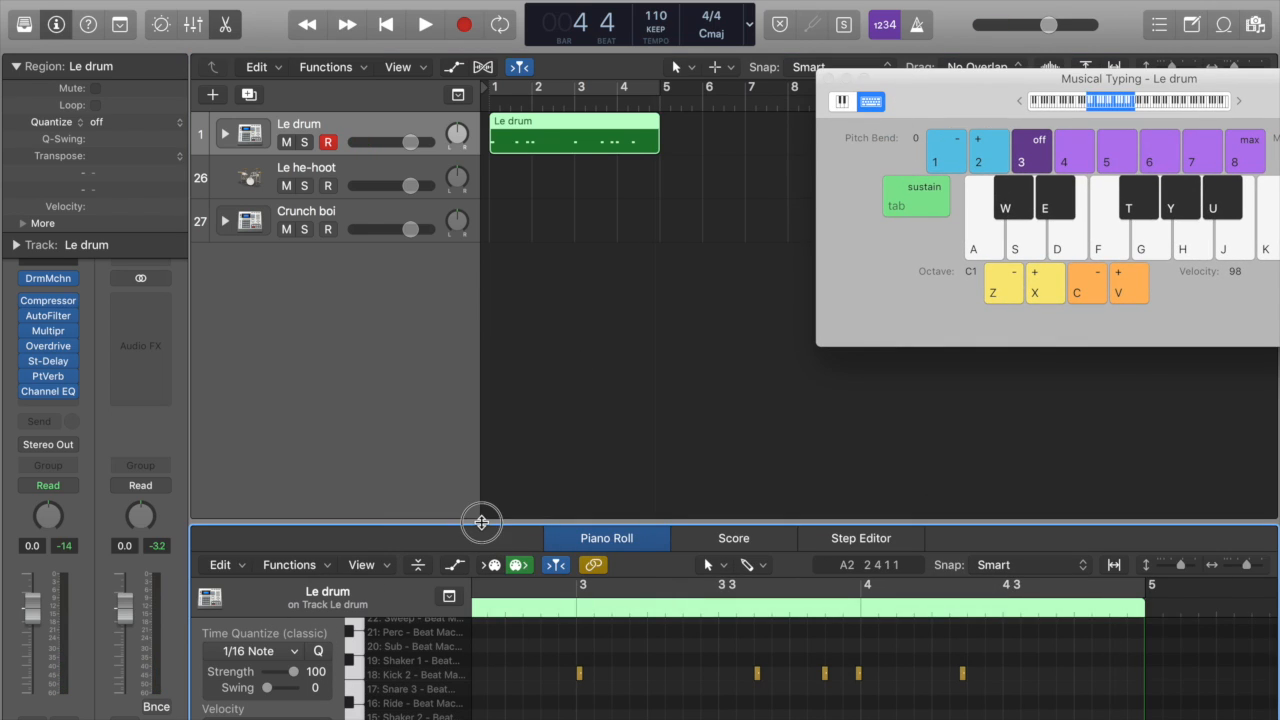
{"action": "key", "text": "p"}
{"action": "double_click", "coordinate": [548, 143]}
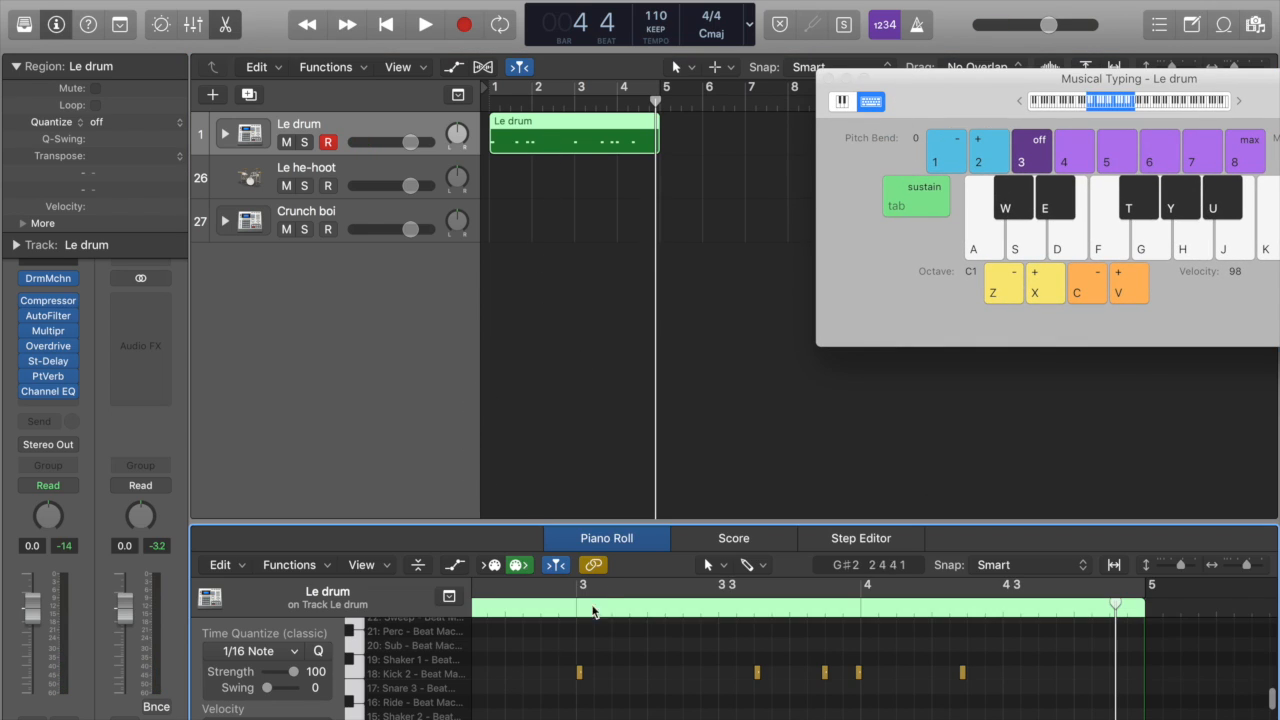
{"action": "left_click_drag", "start_coordinate": [551, 524], "coordinate": [554, 278]}
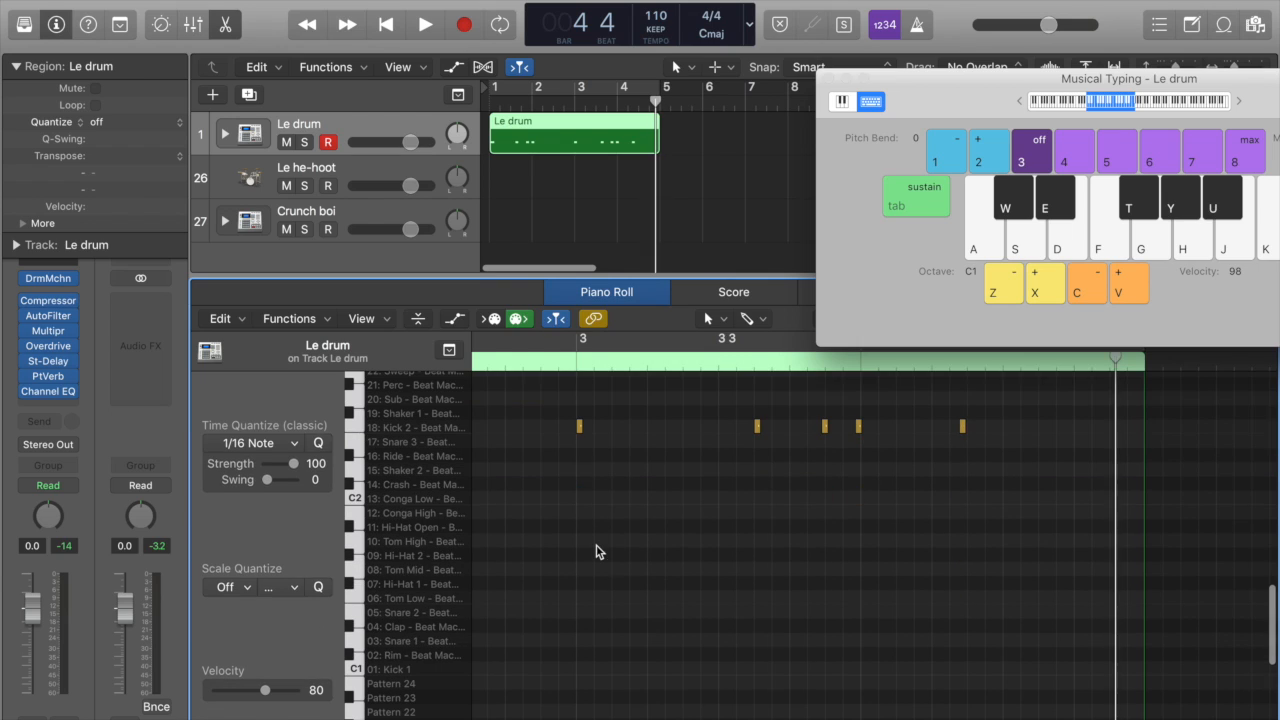
Step: Select all the Kick 2 notes in the Le drum region and quantize them to 1/16 notes
{"action": "scroll", "coordinate": [602, 551], "scroll_direction": "left", "scroll_amount": 10}
{"action": "left_click", "coordinate": [358, 427]}
{"action": "left_click", "coordinate": [318, 442]}
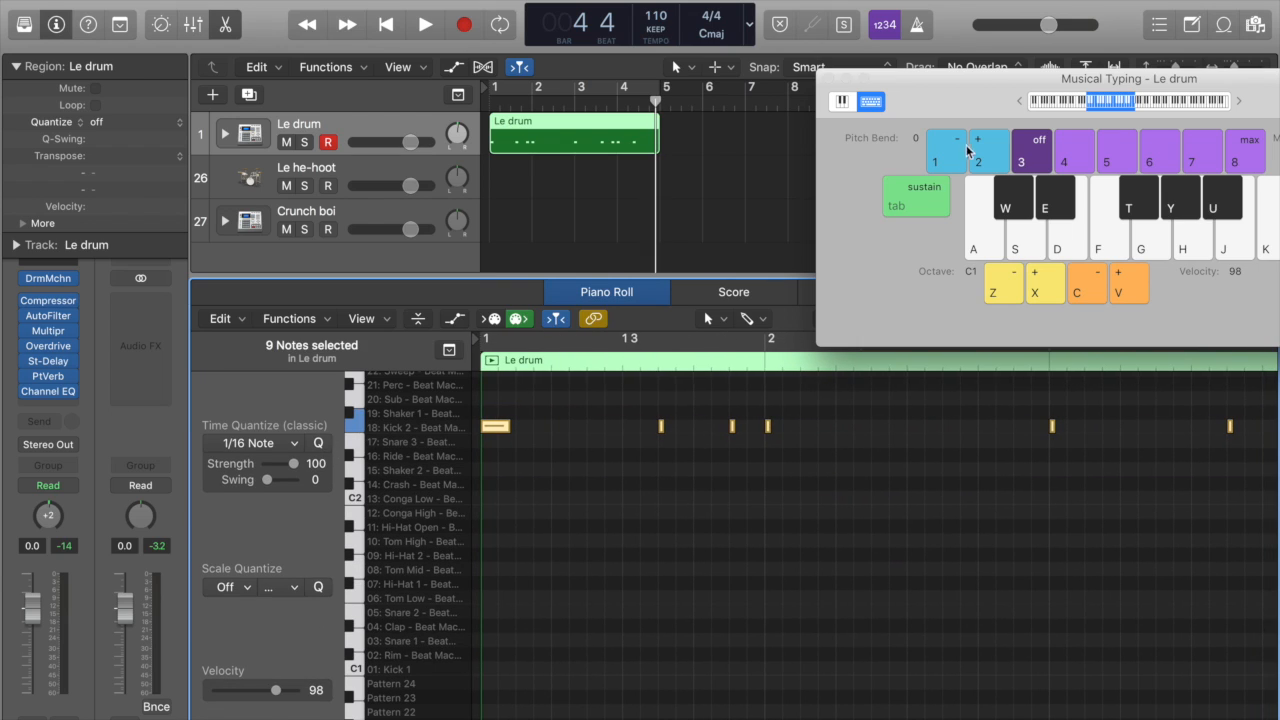
Step: Dismiss the Musical Typing keyboard, play the kick pattern with cycling over bars 1 to 4, and close the note editor
{"action": "left_click", "coordinate": [828, 78]}
{"action": "key", "text": "c"}
{"action": "key", "text": "space"}
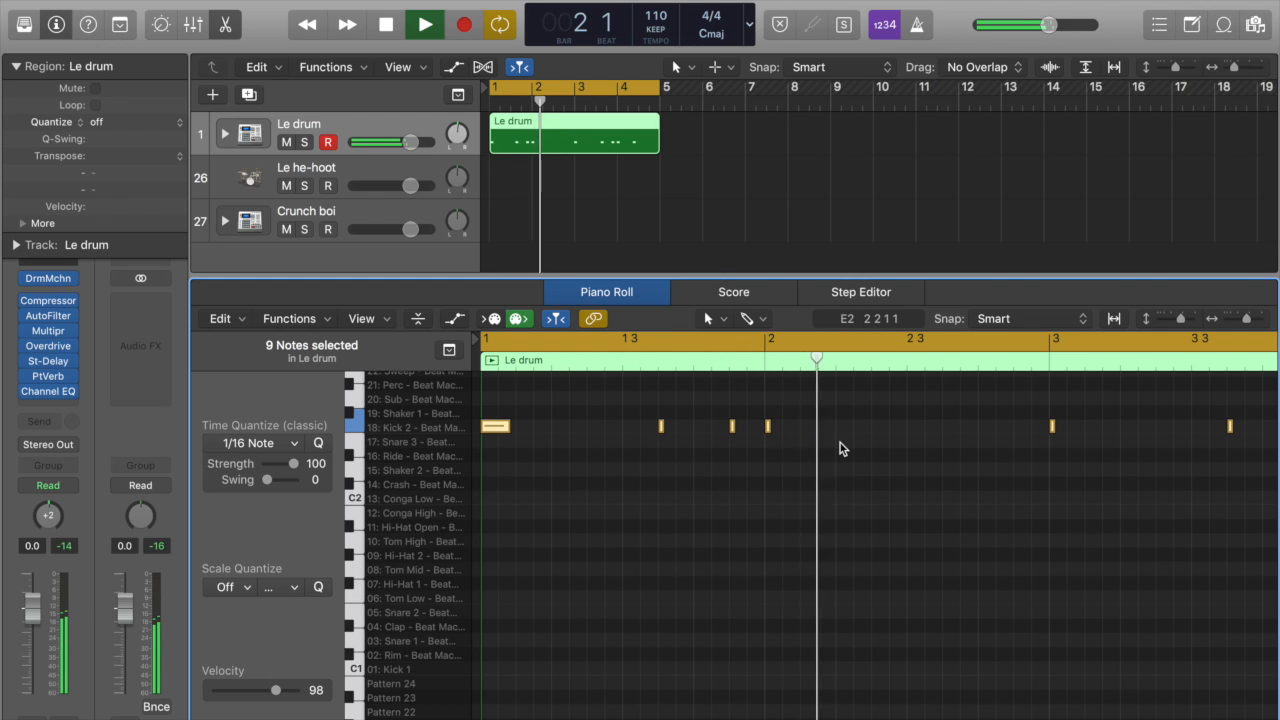
{"action": "scroll", "coordinate": [890, 455], "scroll_direction": "up", "scroll_amount": 2}
{"action": "left_click", "coordinate": [1052, 468]}
{"action": "key", "text": "space"}
{"action": "key", "text": "e"}
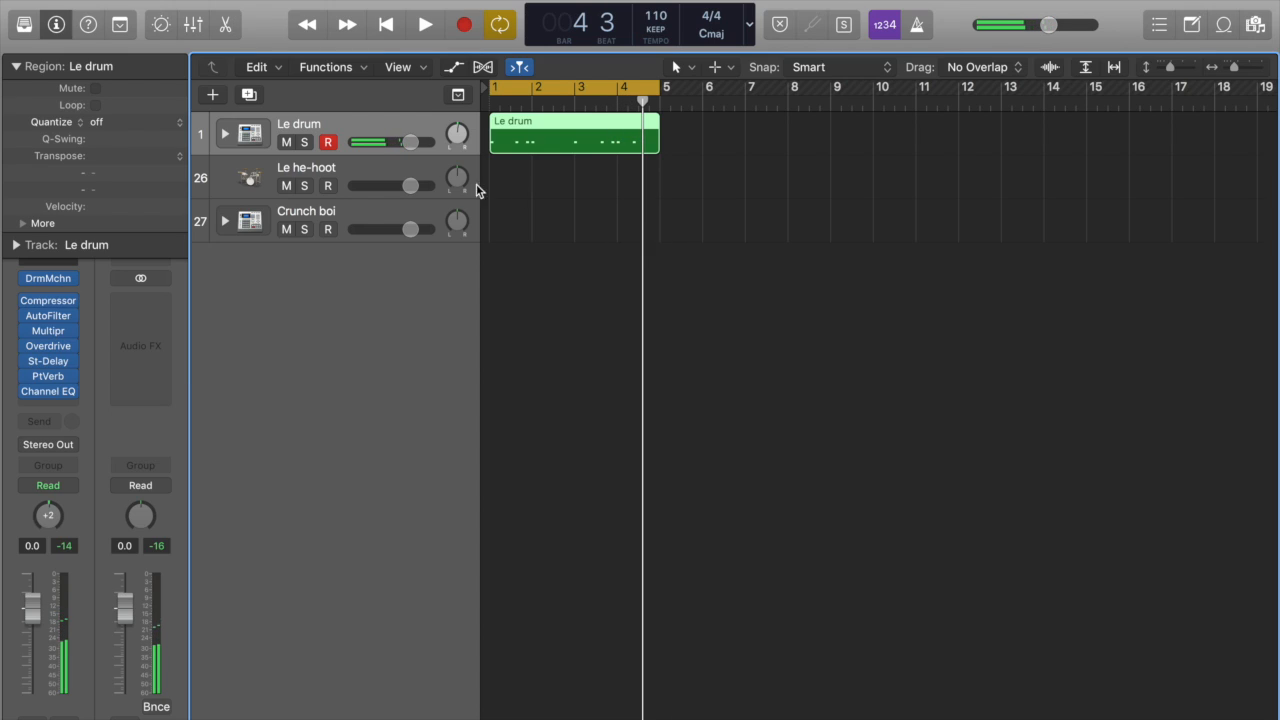
Step: Load the Clean Up Kick drum preset in the Le drum track's Channel EQ and play the loop with it
{"action": "left_click", "coordinate": [14, 67]}
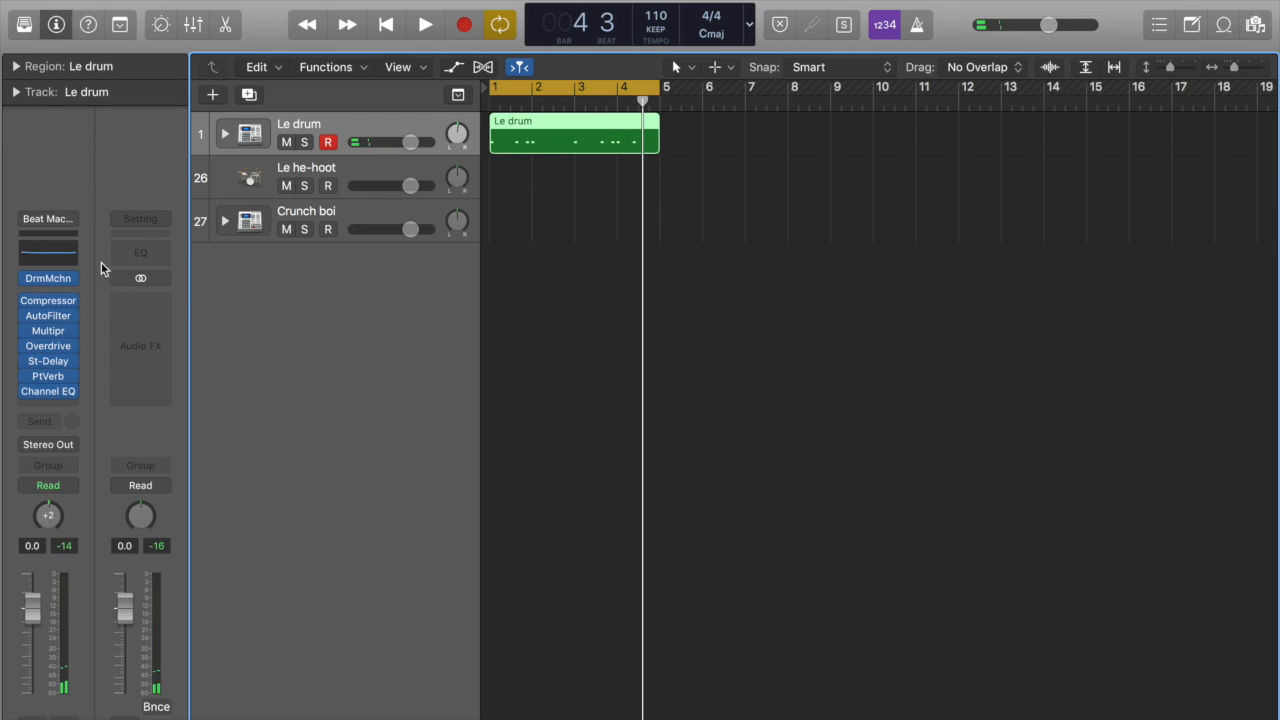
{"action": "left_click", "coordinate": [42, 253]}
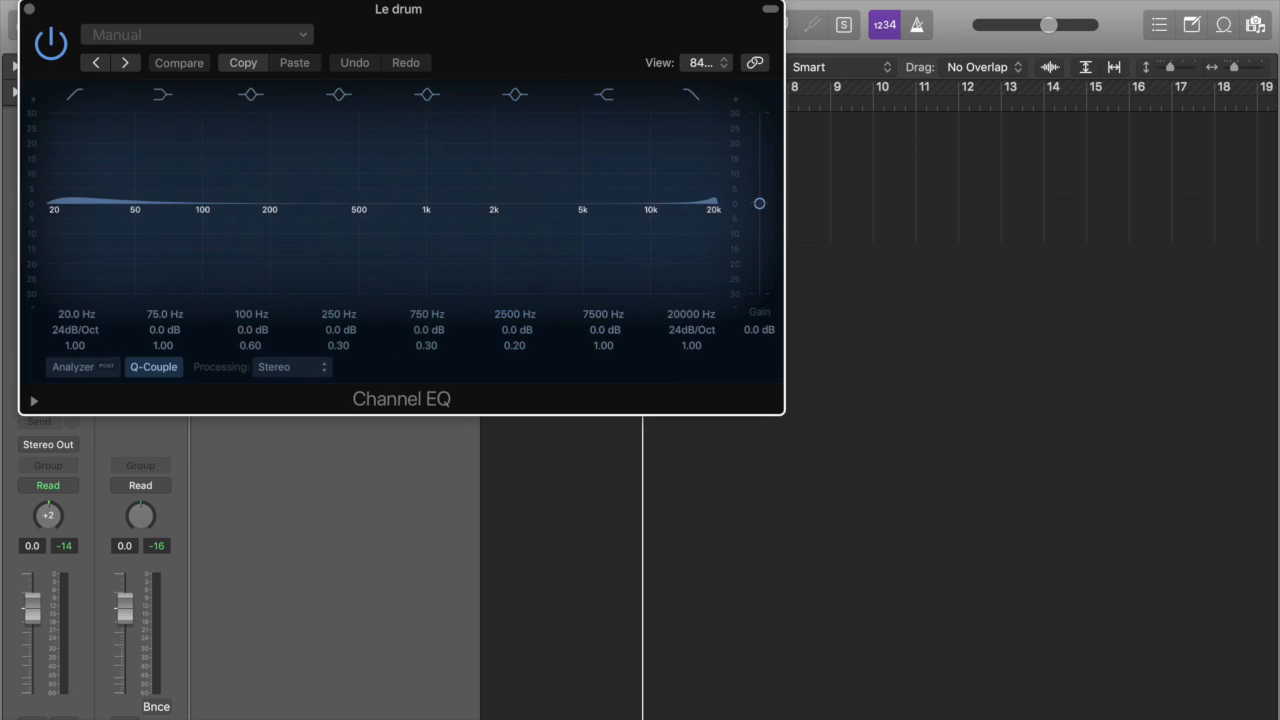
{"action": "left_click_drag", "start_coordinate": [609, 27], "coordinate": [852, 267]}
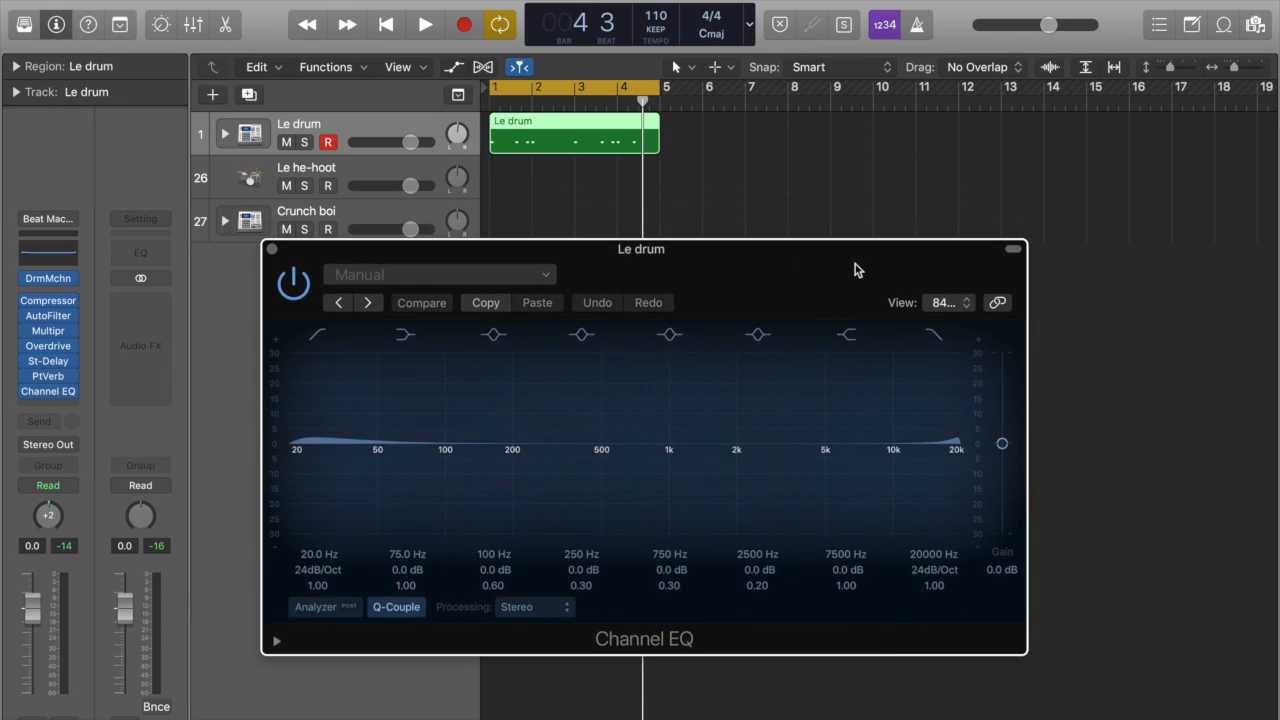
{"action": "left_click", "coordinate": [466, 280]}
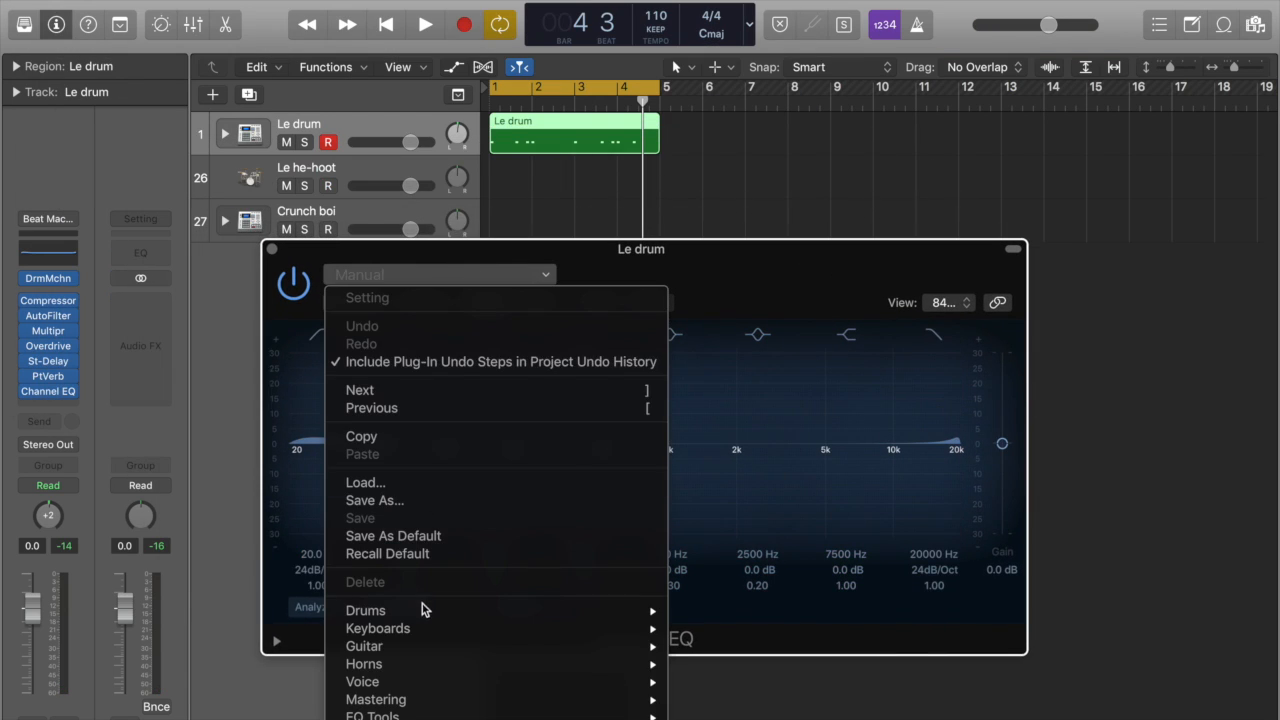
{"action": "mouse_move", "coordinate": [421, 608]}
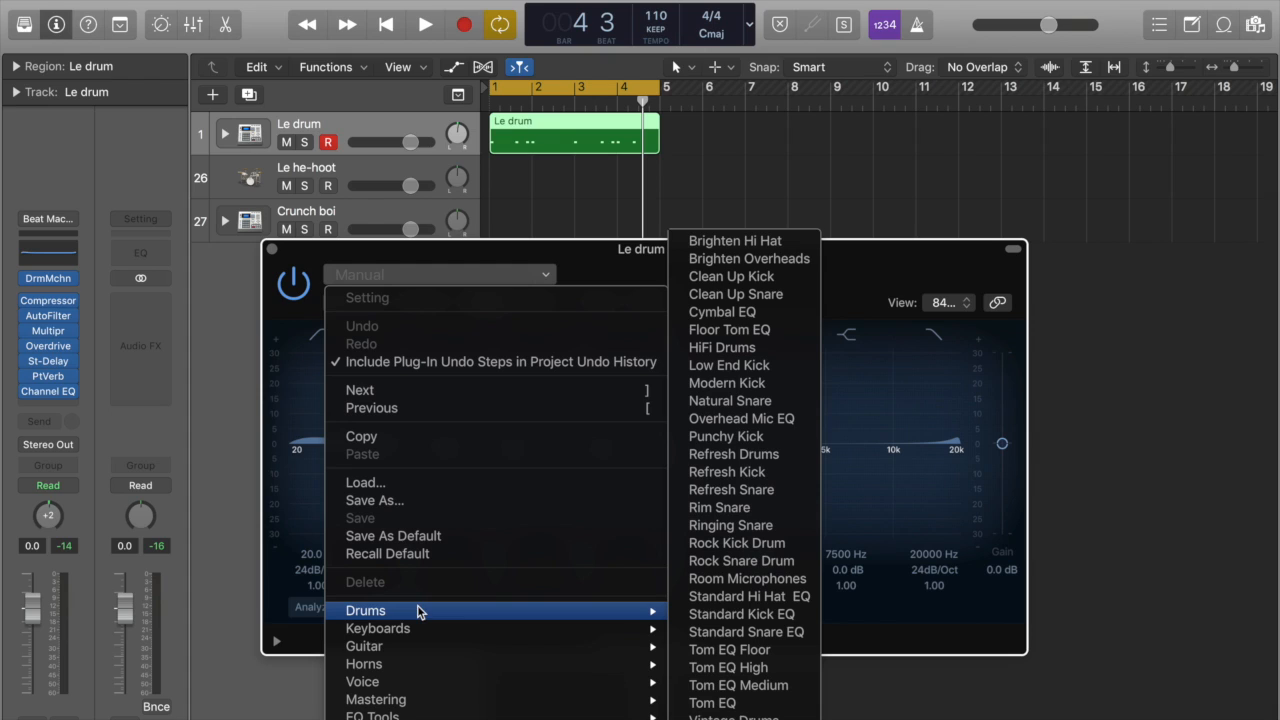
{"action": "left_click", "coordinate": [757, 280]}
{"action": "key", "text": "space"}
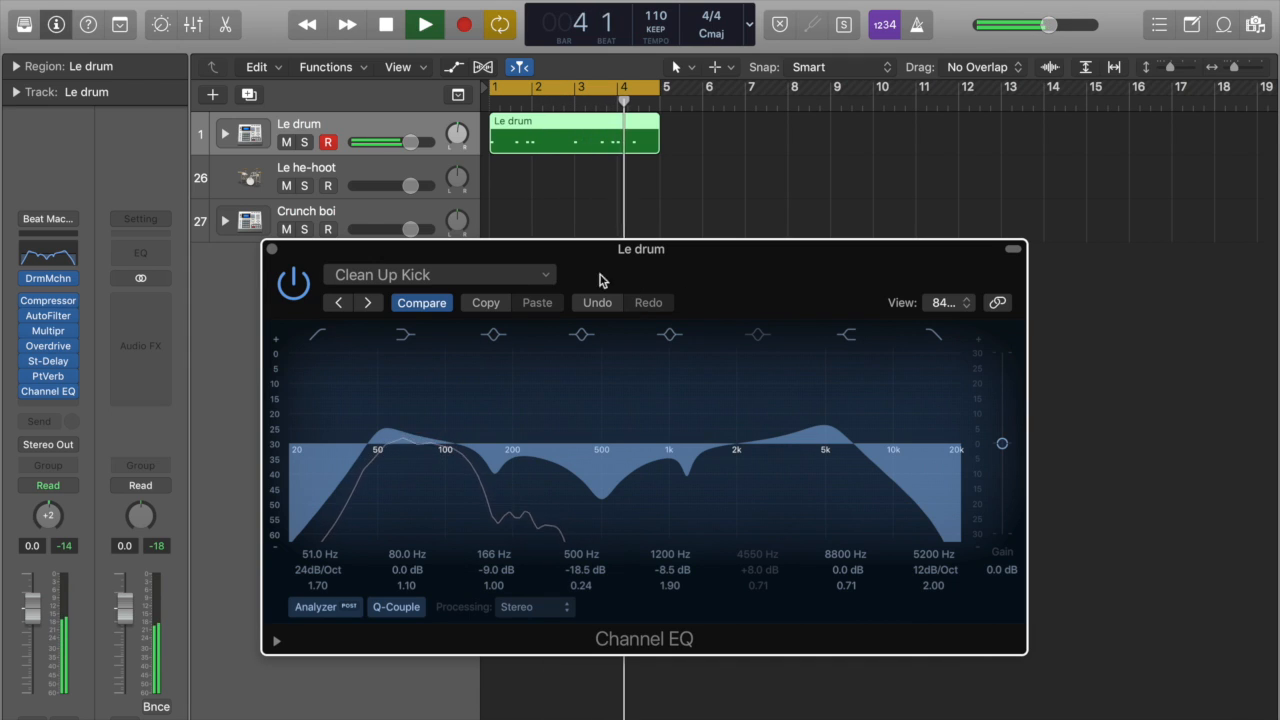
{"action": "left_click", "coordinate": [268, 247]}
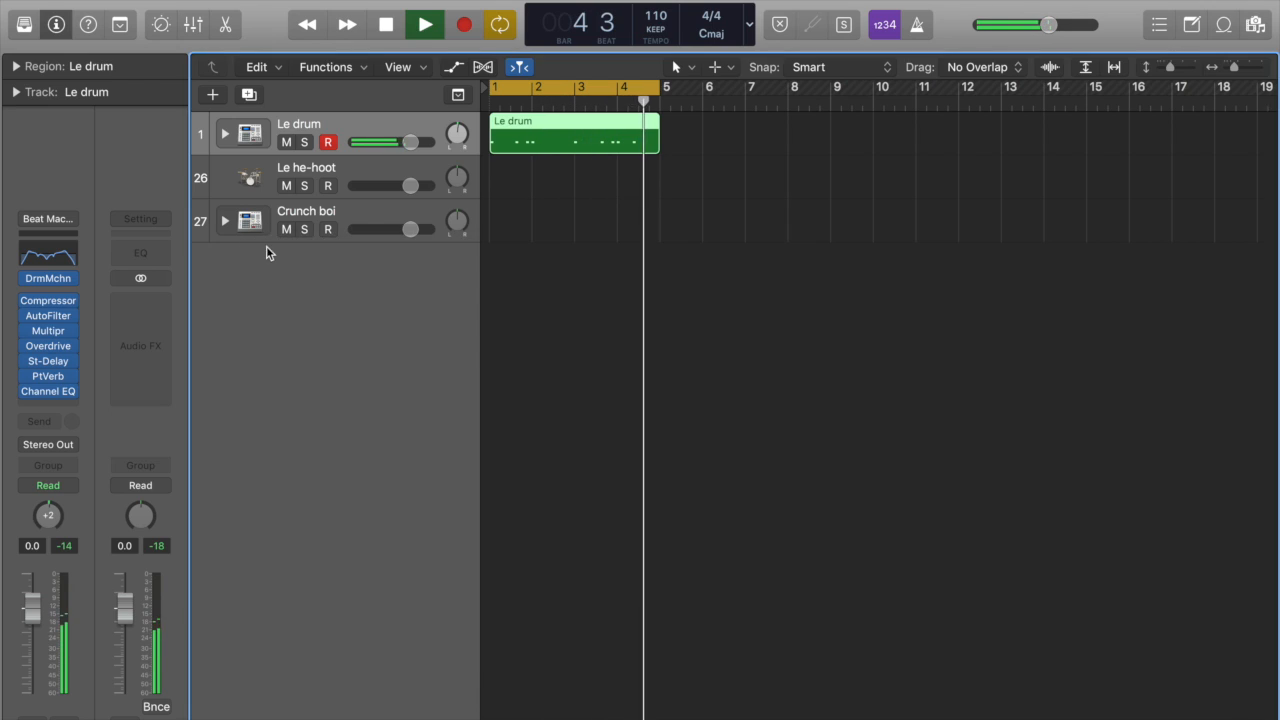
Step: Add a second Channel EQ to the Le drum track with the Punchy Kick drum preset, and stop playback
{"action": "left_click", "coordinate": [58, 401]}
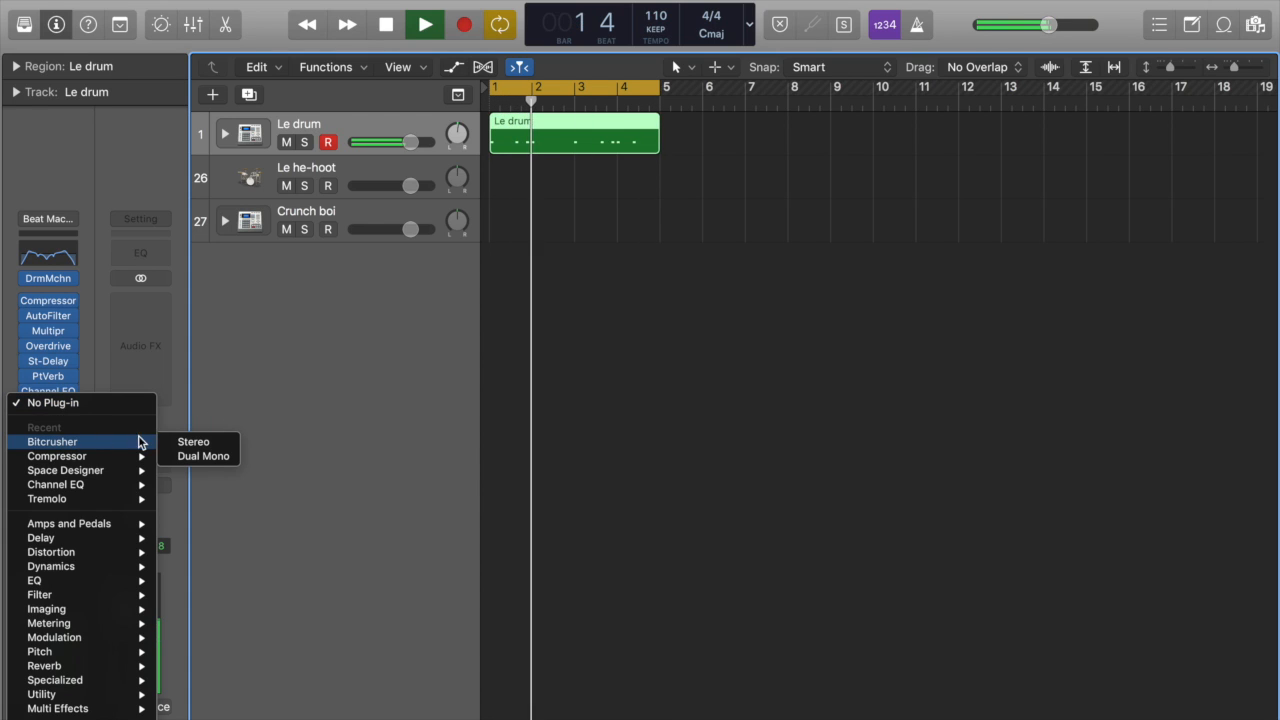
{"action": "mouse_move", "coordinate": [78, 509]}
{"action": "key", "text": "Escape"}
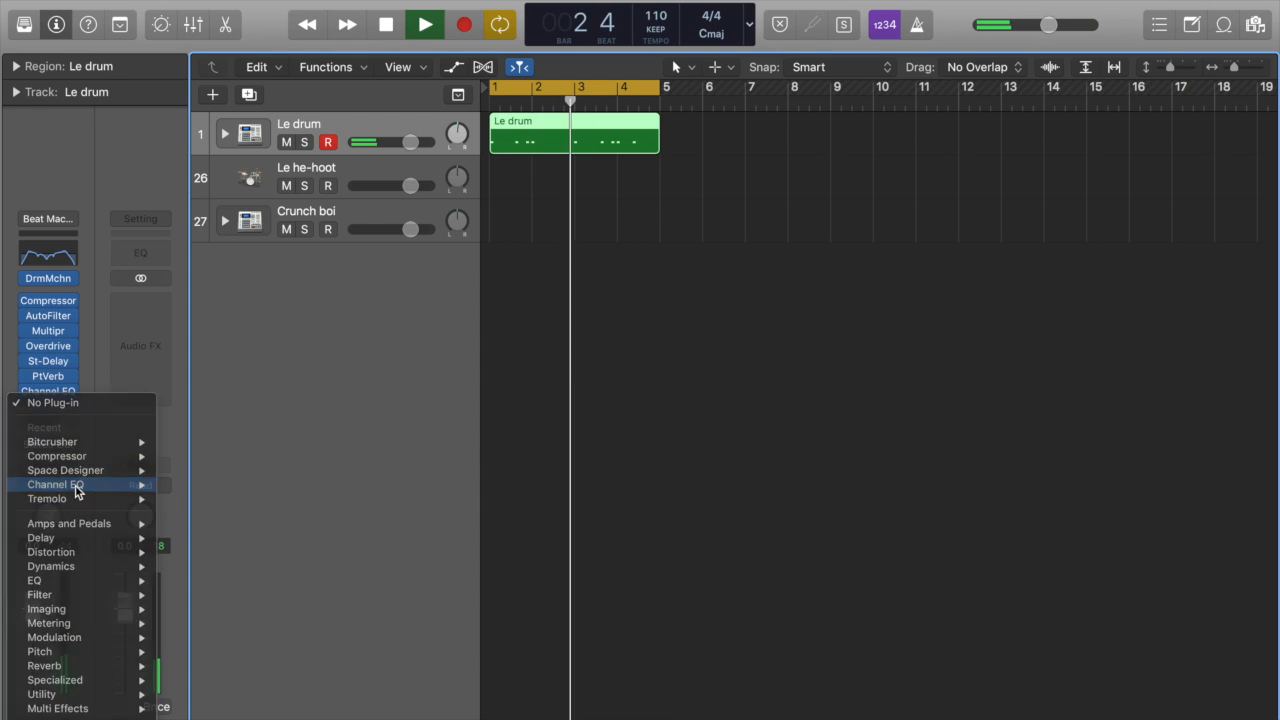
{"action": "key", "text": "v"}
{"action": "left_click", "coordinate": [186, 36]}
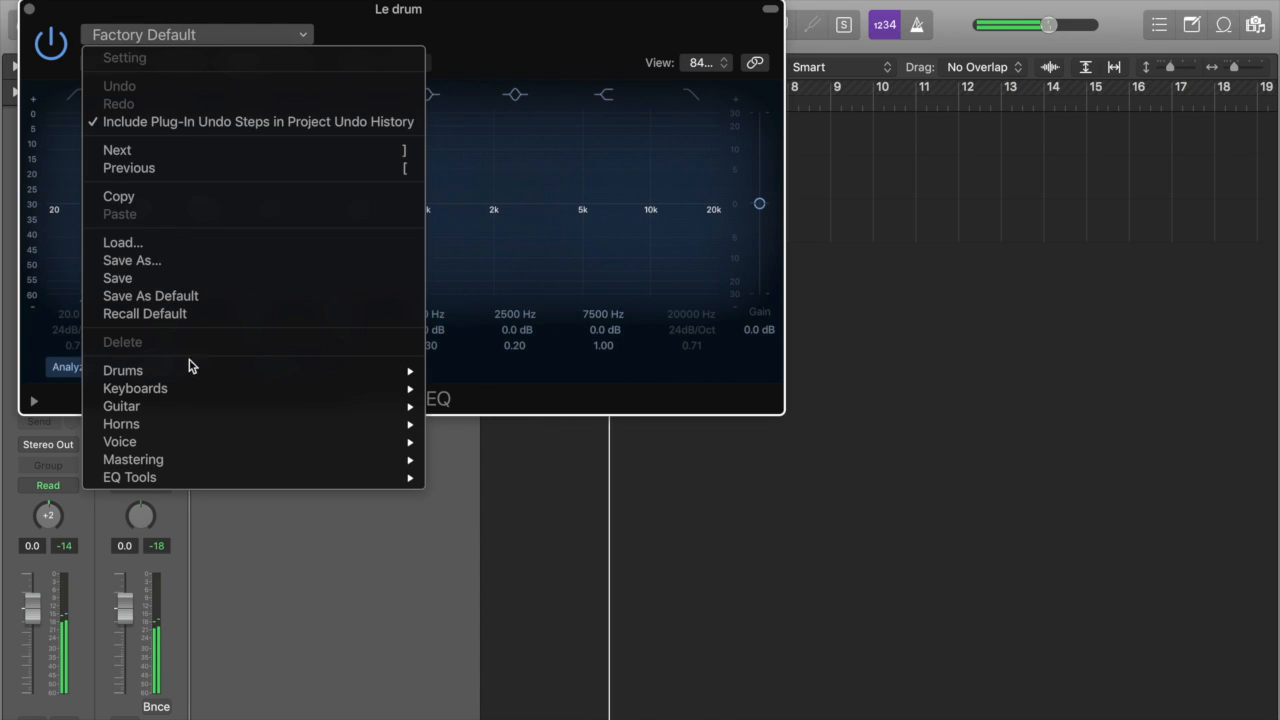
{"action": "mouse_move", "coordinate": [196, 375]}
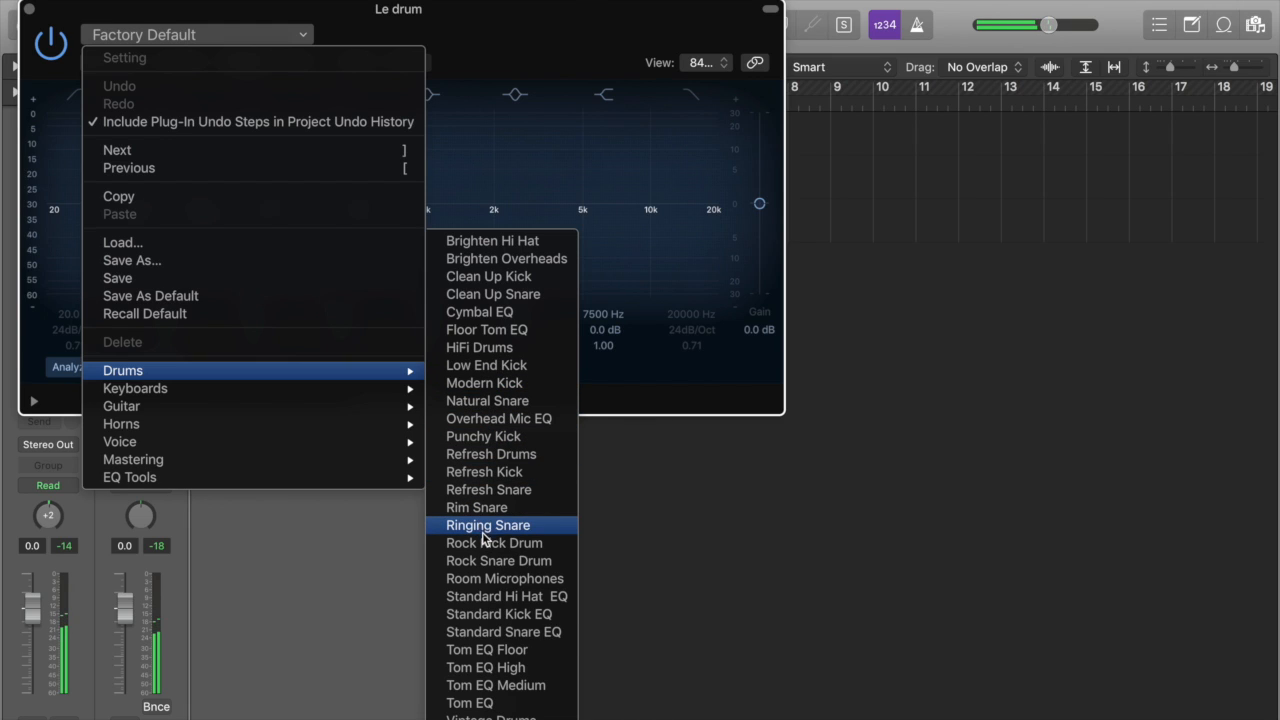
{"action": "left_click", "coordinate": [504, 440]}
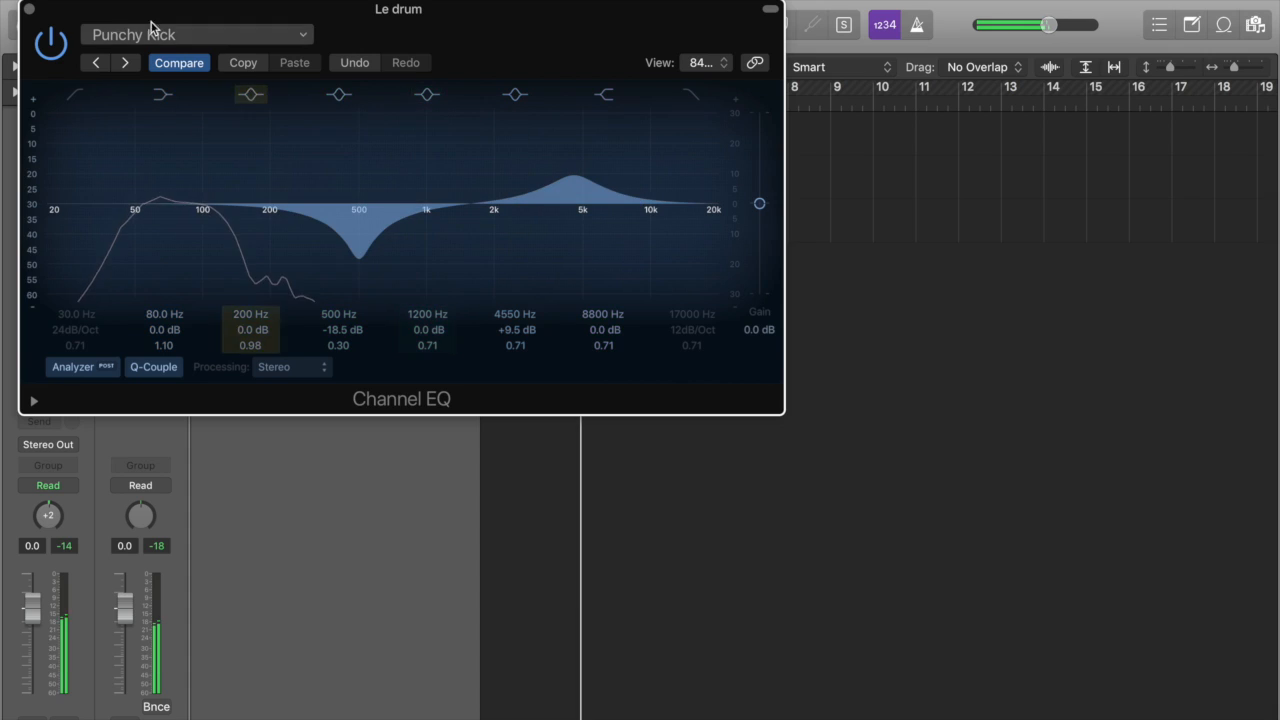
{"action": "left_click", "coordinate": [29, 9]}
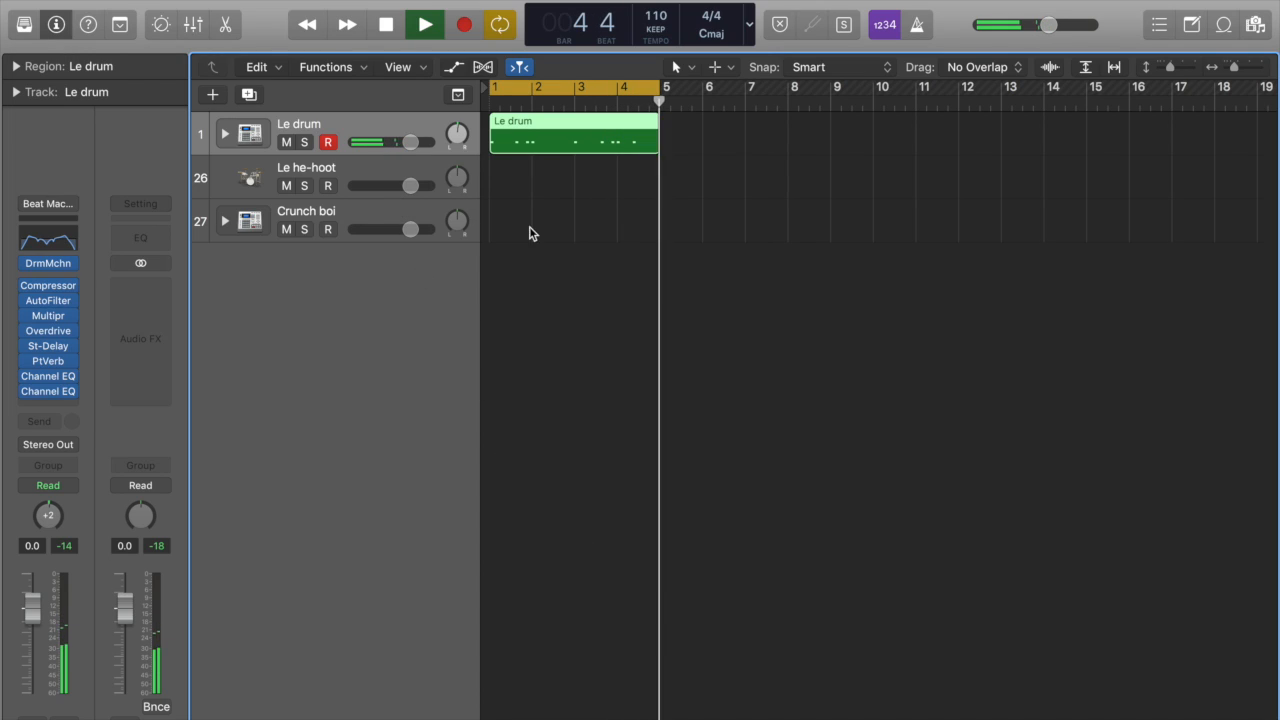
{"action": "key", "text": "space"}
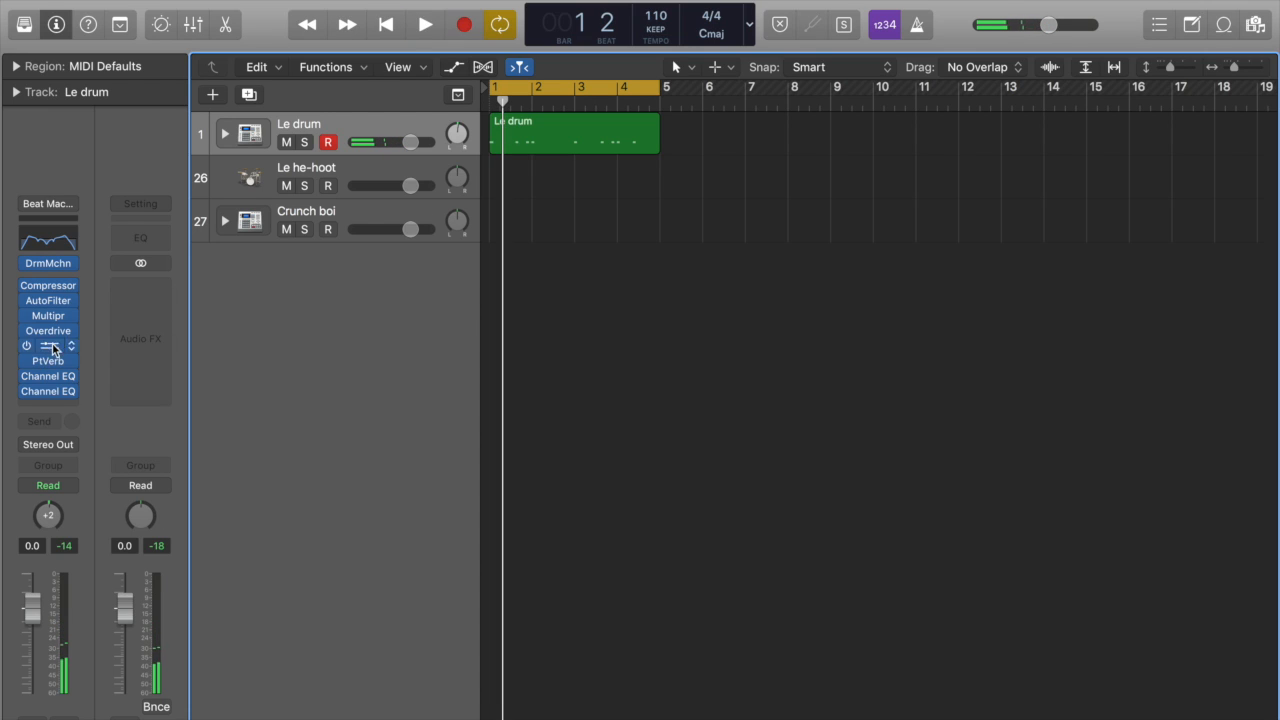
Step: Load the Slammed Kick drum preset in the Le drum track's Compressor, play the loop with it, and stop playback
{"action": "left_click", "coordinate": [45, 287]}
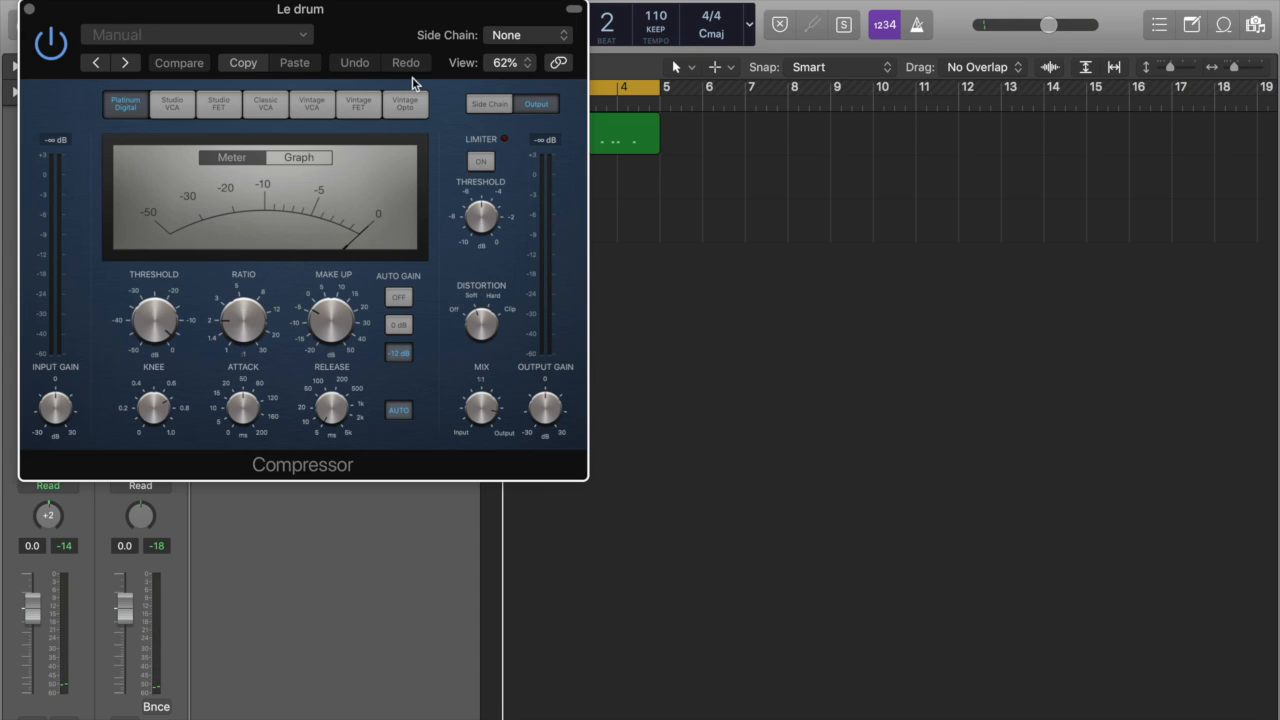
{"action": "left_click_drag", "start_coordinate": [347, 9], "coordinate": [794, 210]}
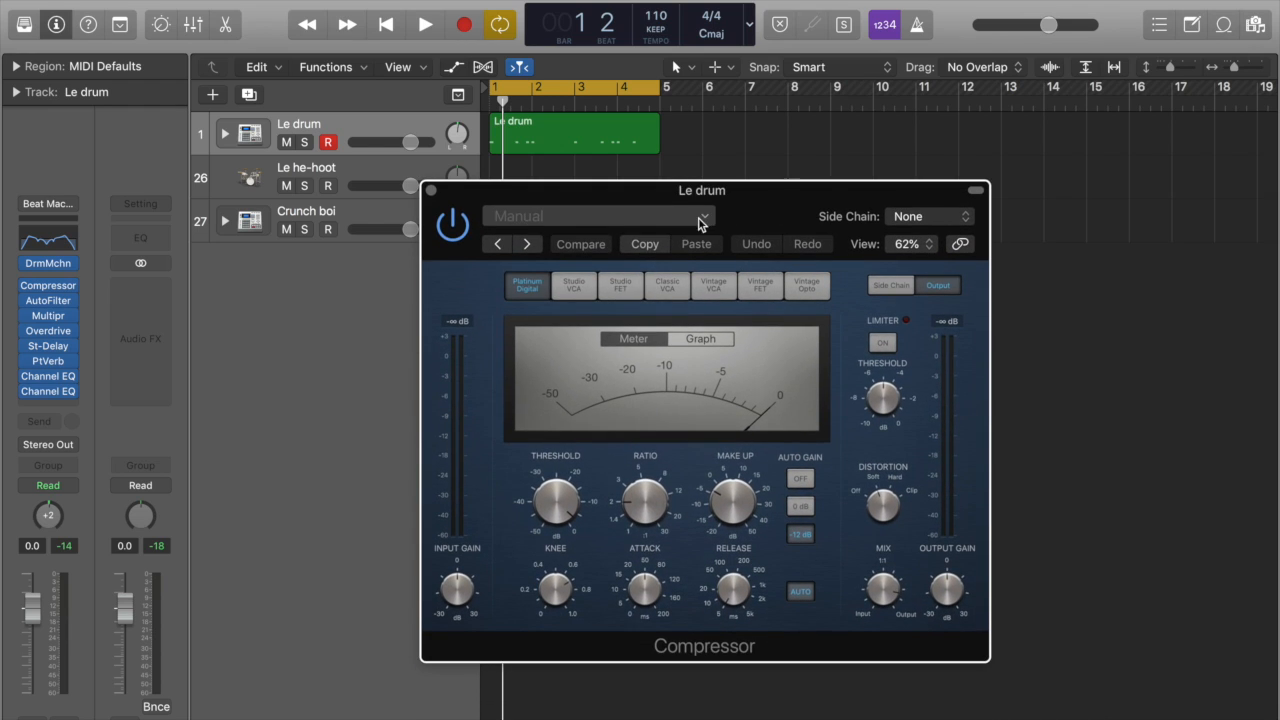
{"action": "left_click", "coordinate": [703, 215]}
{"action": "mouse_move", "coordinate": [537, 553]}
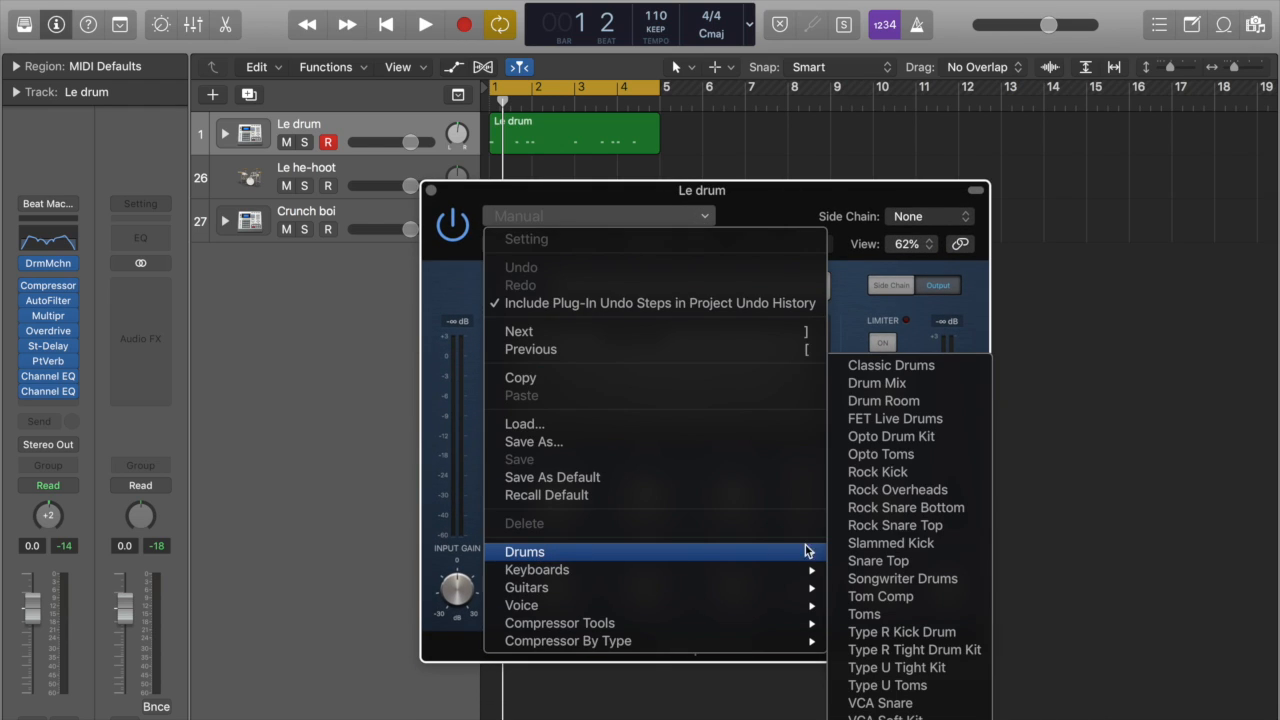
{"action": "left_click", "coordinate": [889, 552]}
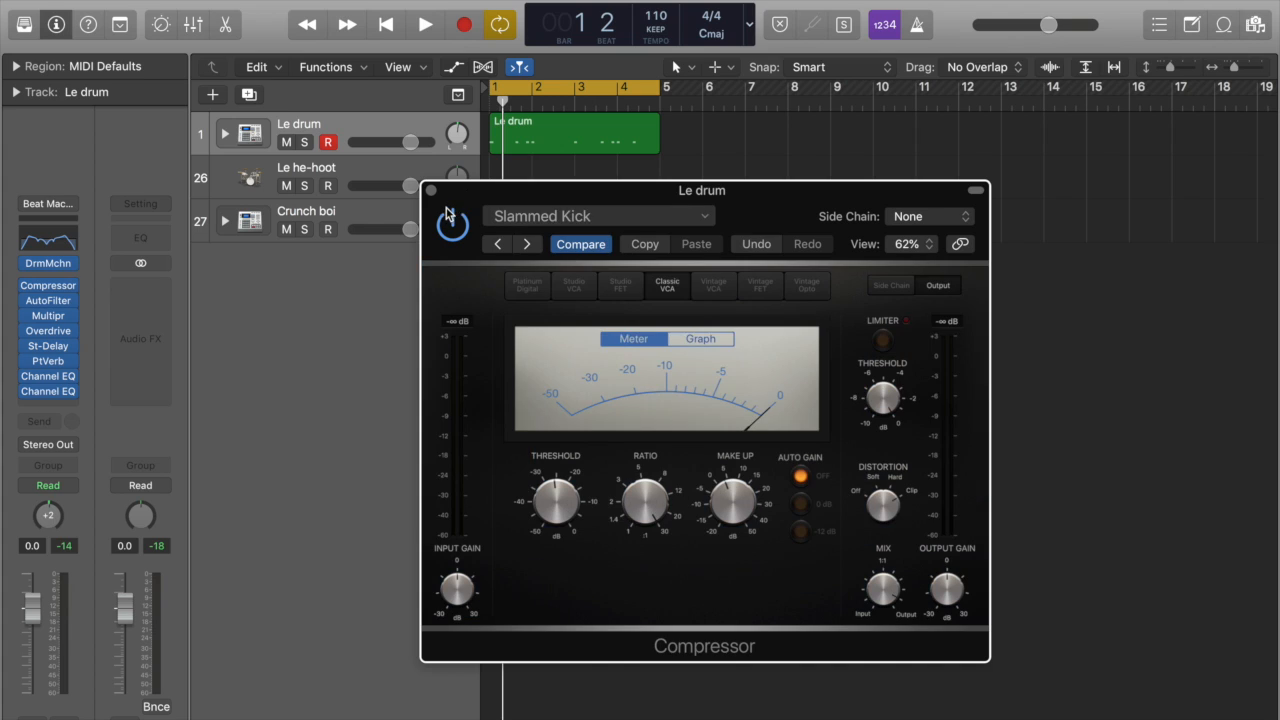
{"action": "left_click_drag", "start_coordinate": [566, 199], "coordinate": [512, 297]}
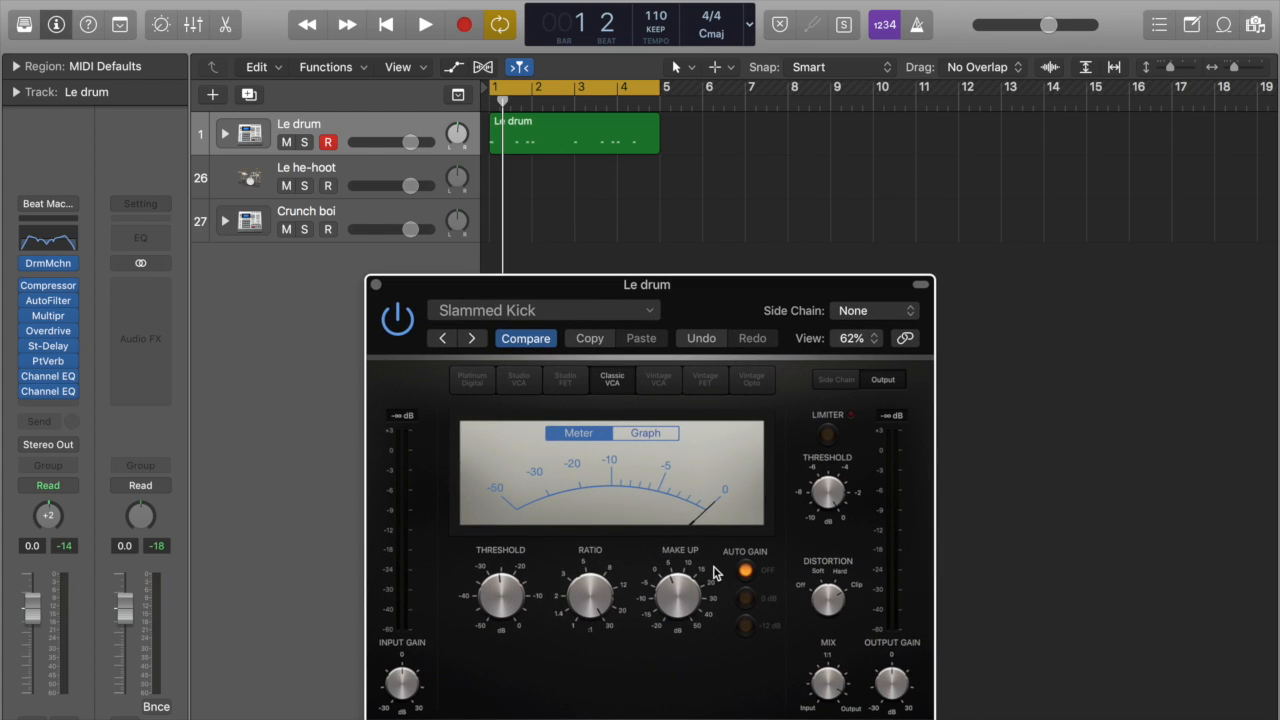
{"action": "key", "text": "space"}
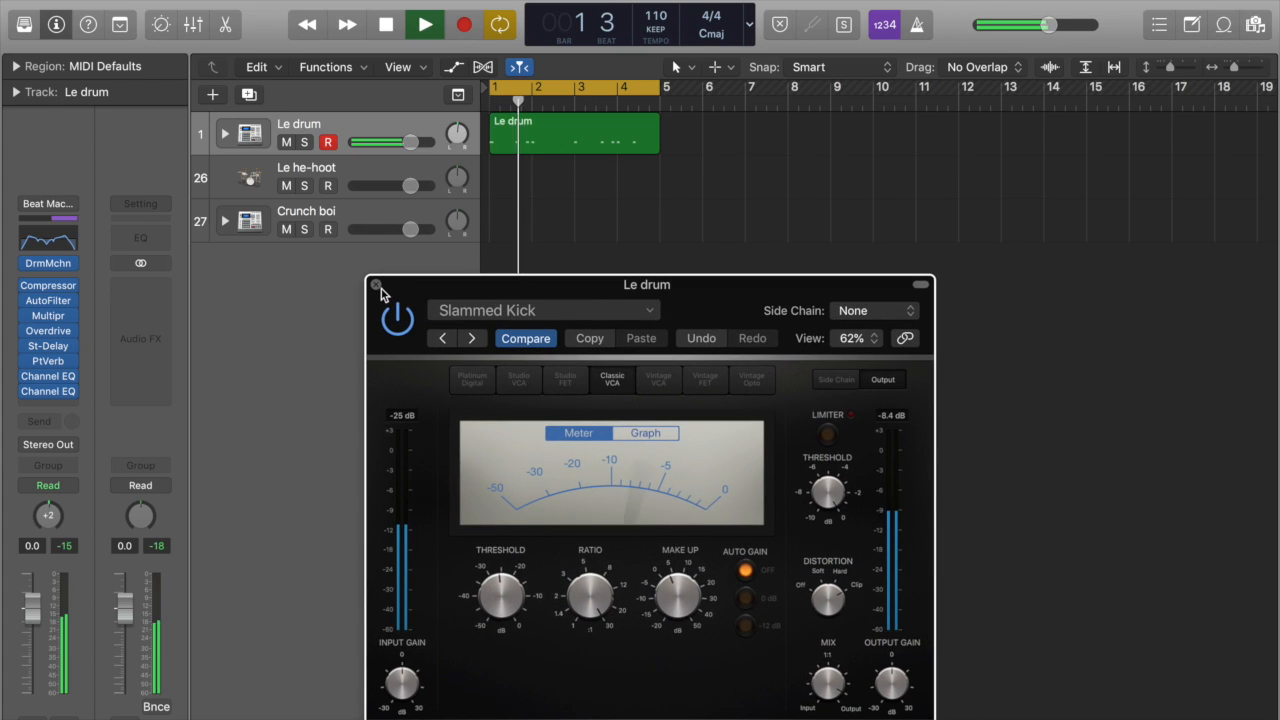
{"action": "left_click", "coordinate": [376, 286]}
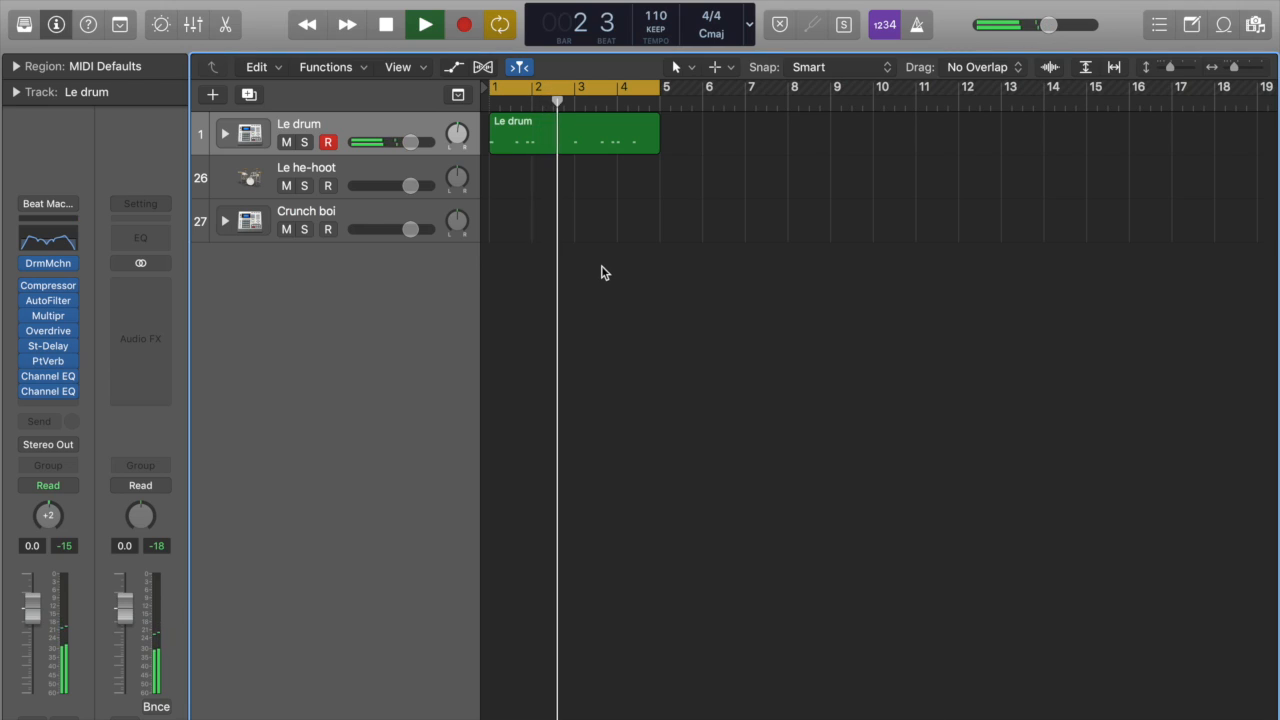
{"action": "key", "text": "space"}
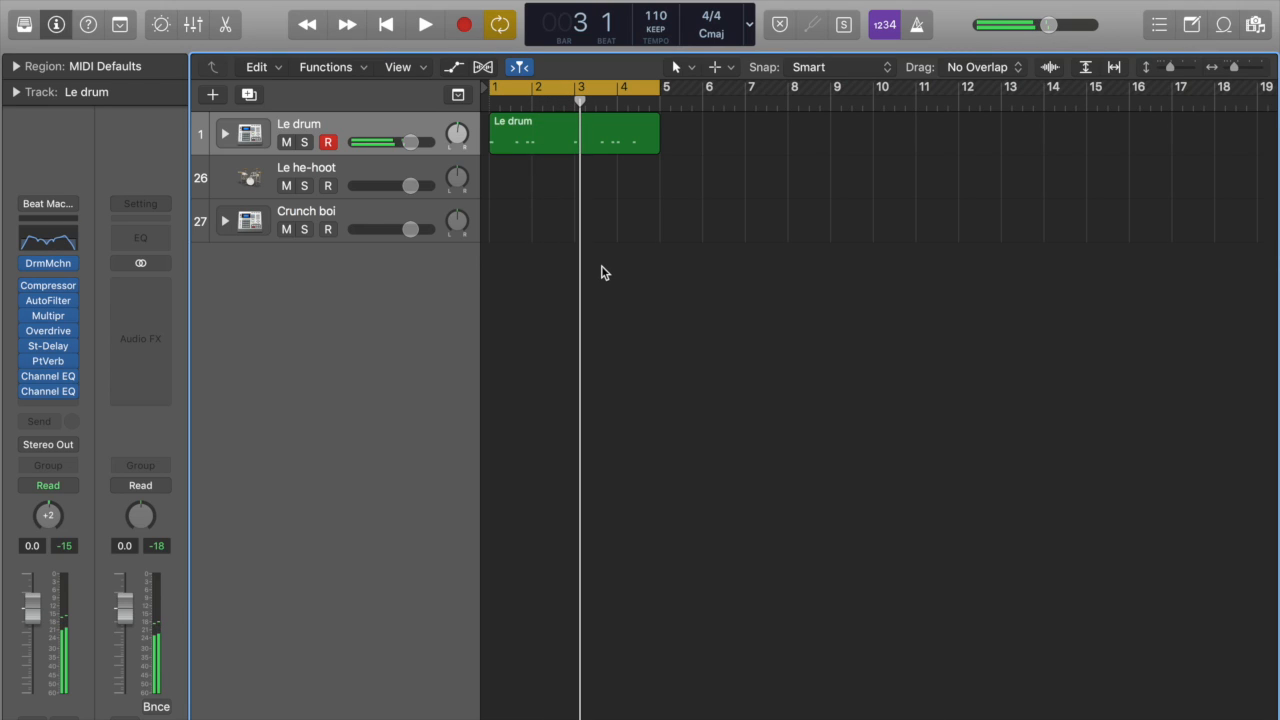
Step: Record a one-bar hi-hat pattern from bar 1 on the Le he-hoot track with the Musical Typing keyboard
{"action": "left_click", "coordinate": [389, 177]}
{"action": "key", "text": "super+k"}
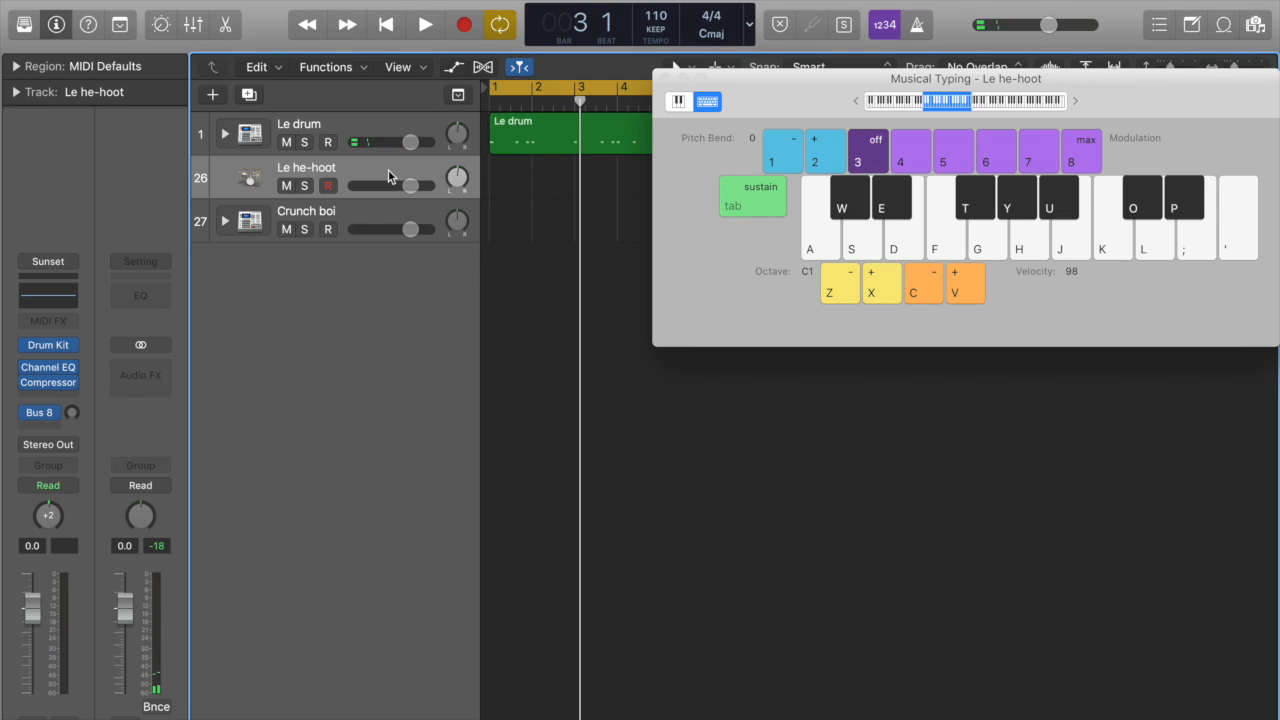
{"action": "left_click_drag", "start_coordinate": [815, 81], "coordinate": [529, 517]}
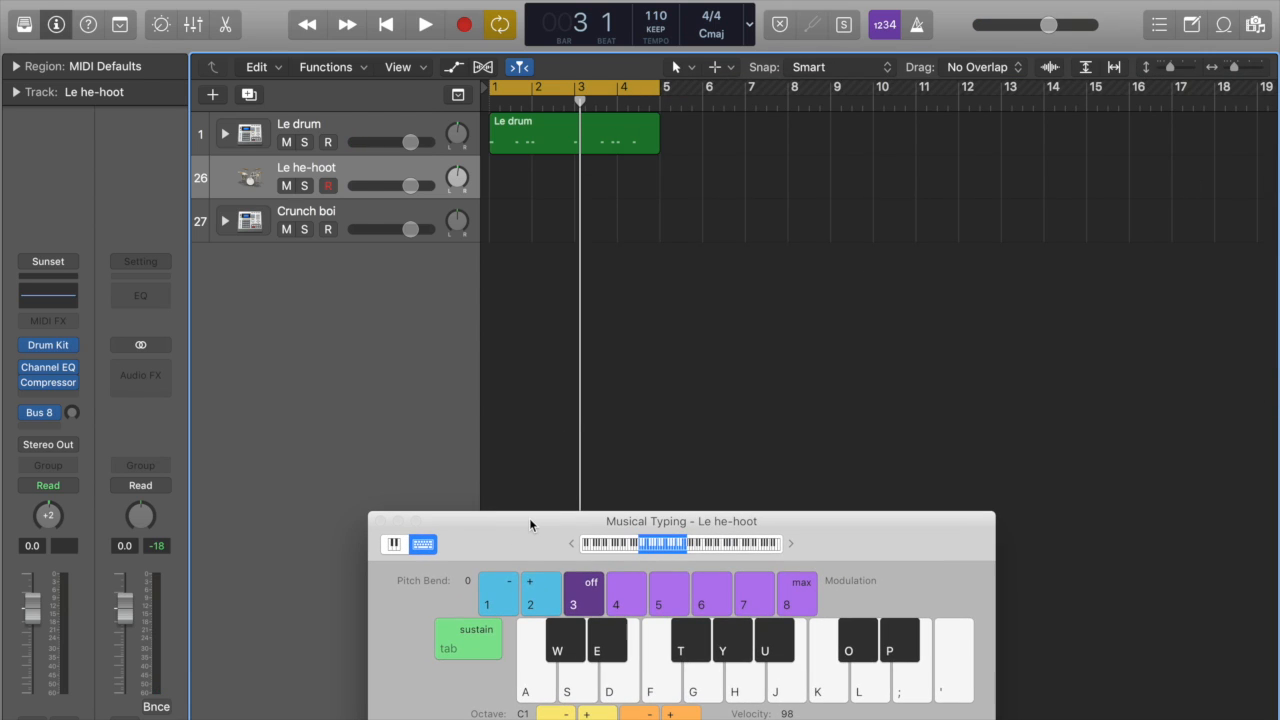
{"action": "key", "text": "space"}
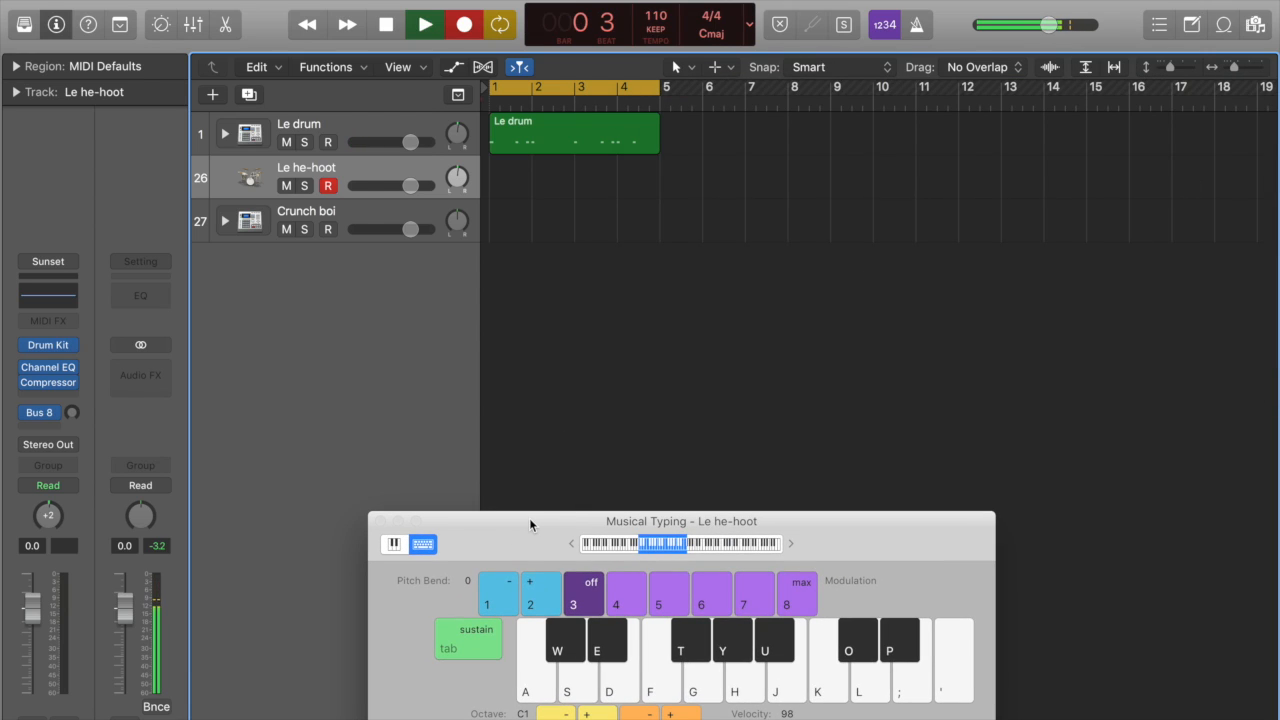
{"action": "key", "text": "t"}
{"action": "key", "text": "t"}
{"action": "key", "text": "t"}
{"action": "key", "text": "t"}
{"action": "key", "text": "t"}
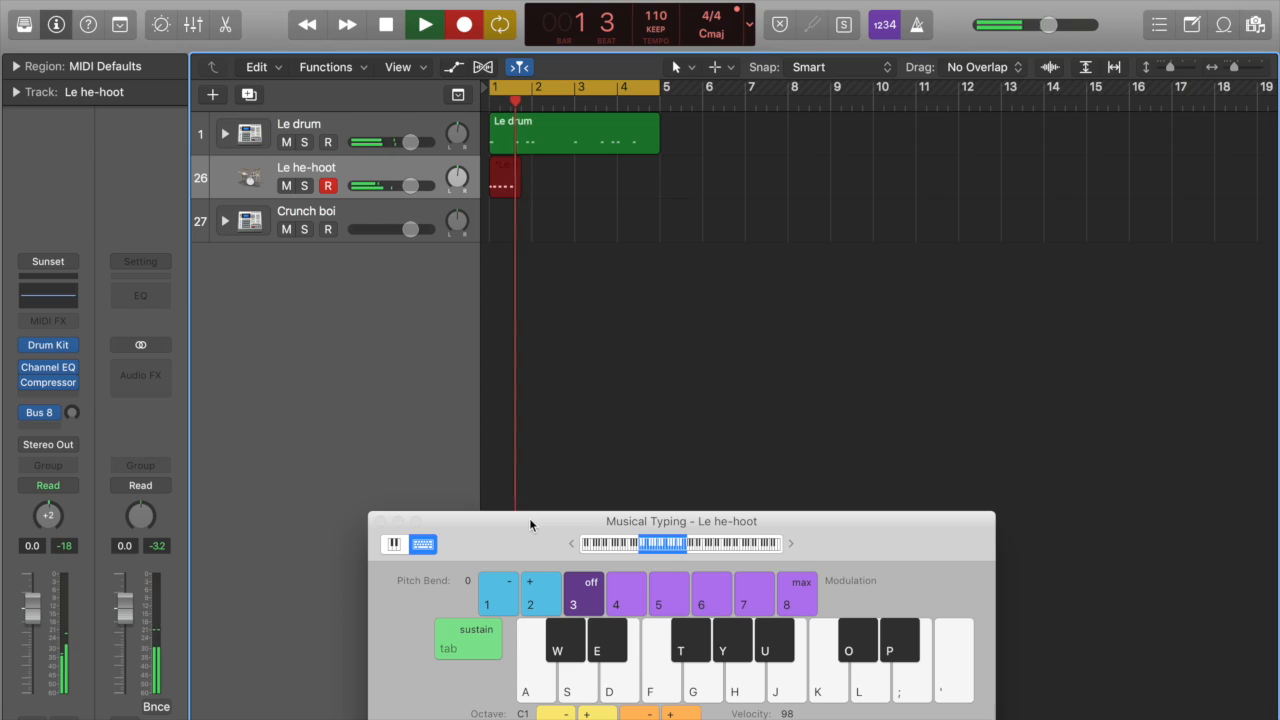
{"action": "key", "text": "space"}
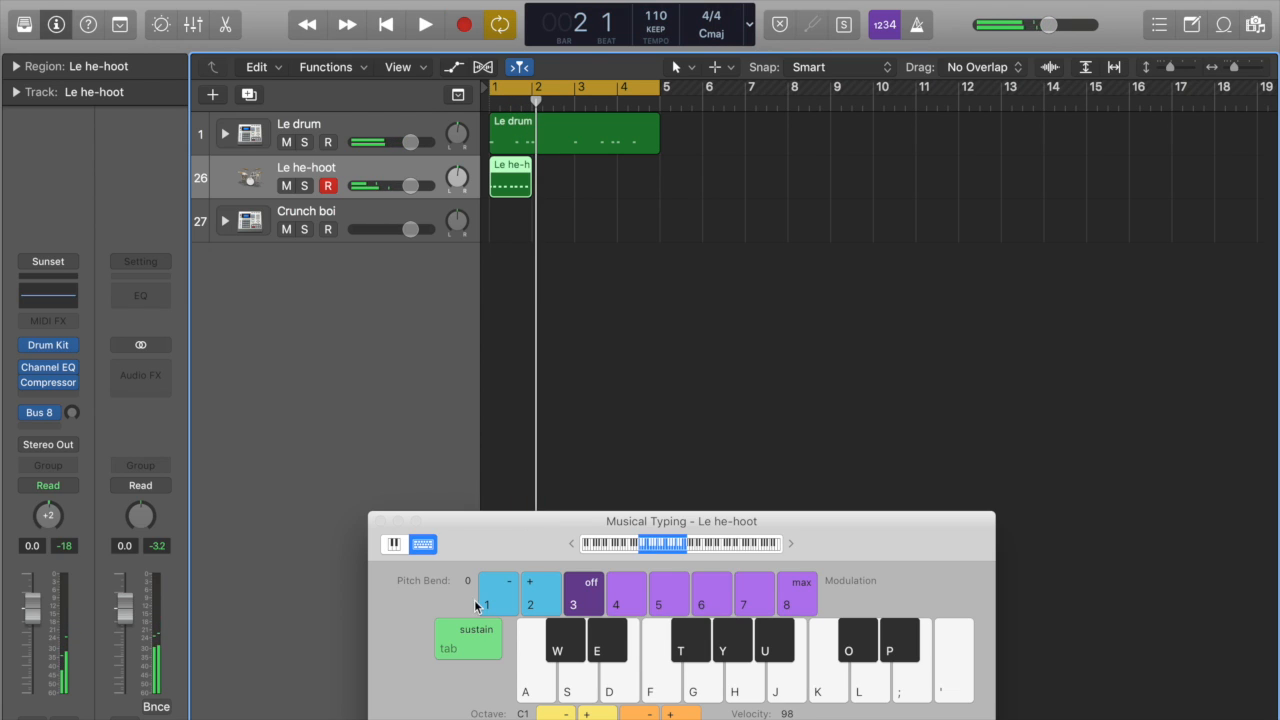
Step: Dismiss the Musical Typing keyboard and quantize all notes in the Le he-hoot region to 1/16 notes
{"action": "left_click", "coordinate": [381, 522]}
{"action": "left_click", "coordinate": [578, 218]}
{"action": "double_click", "coordinate": [506, 180]}
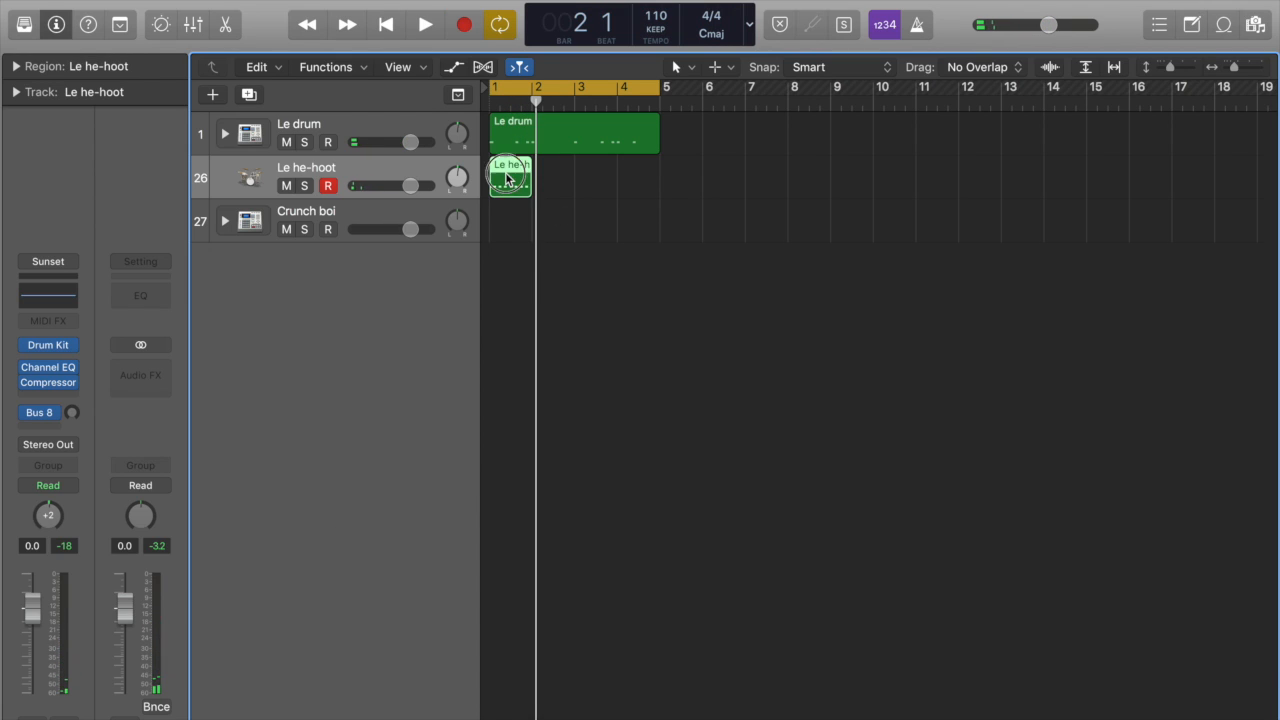
{"action": "key", "text": "super+a"}
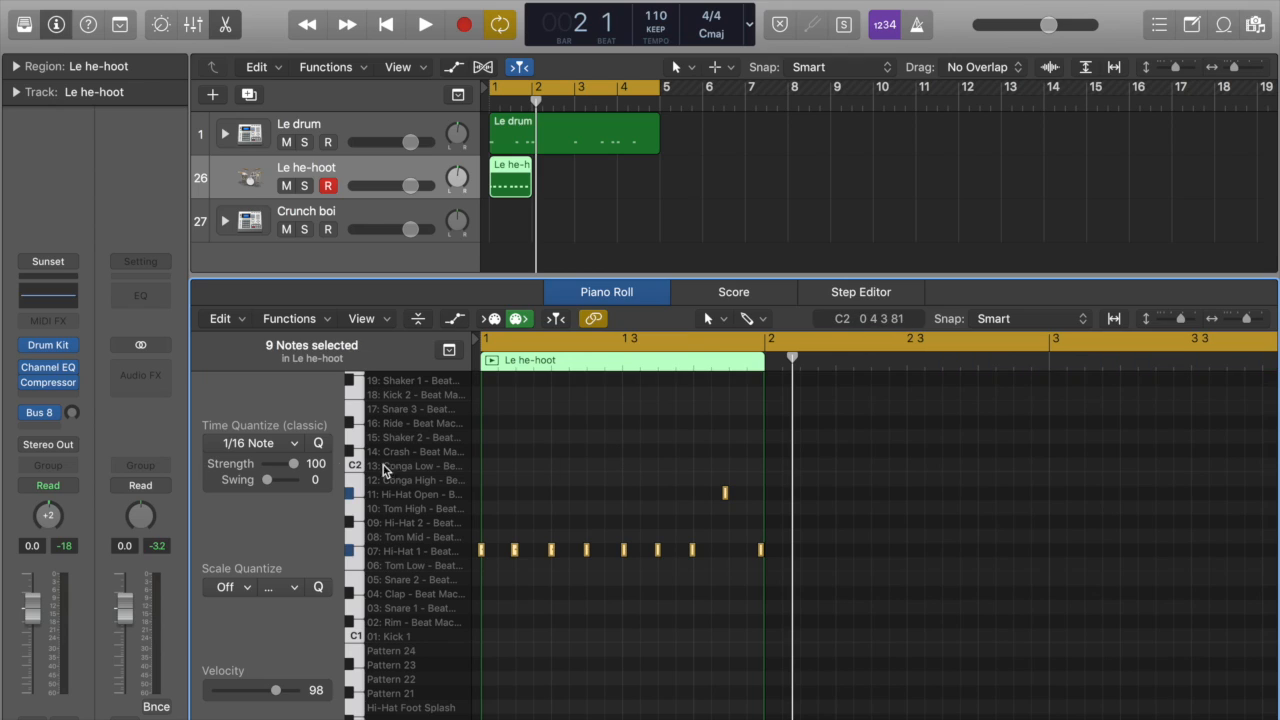
{"action": "left_click", "coordinate": [321, 442]}
{"action": "left_click", "coordinate": [495, 492]}
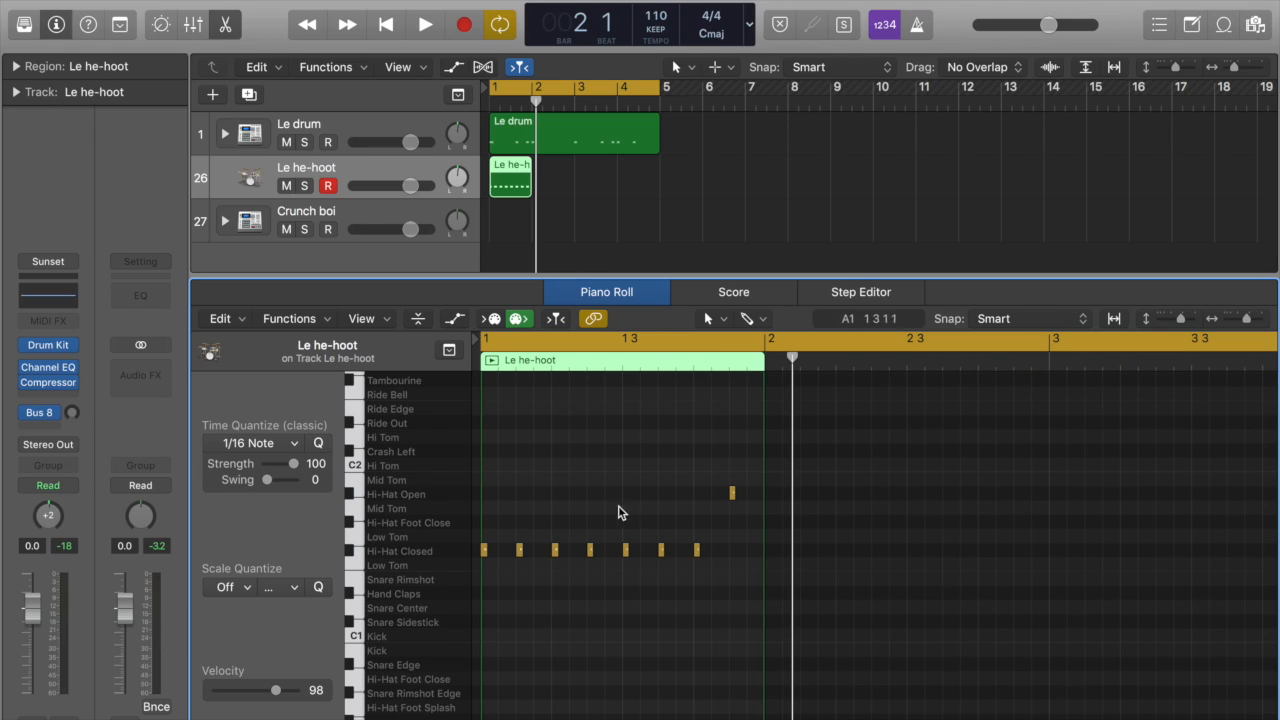
{"action": "left_click_drag", "start_coordinate": [712, 554], "coordinate": [474, 546]}
{"action": "left_click", "coordinate": [563, 540]}
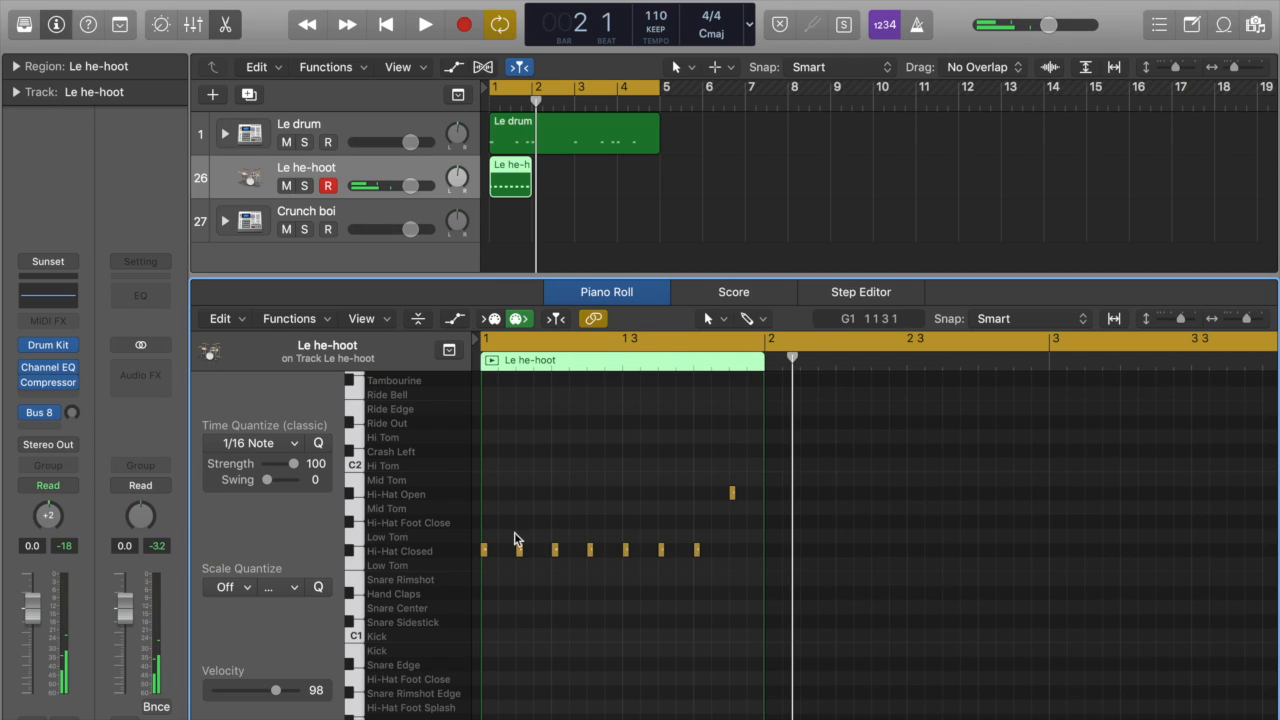
{"action": "left_click", "coordinate": [746, 492]}
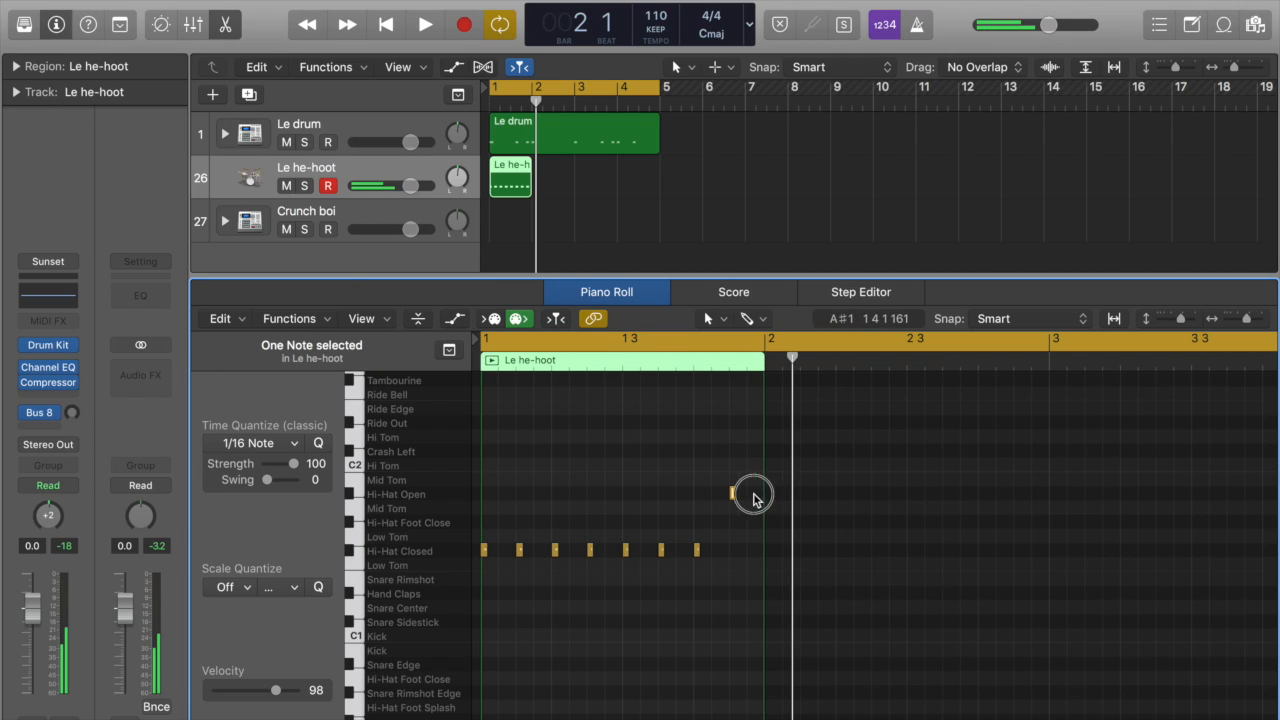
{"action": "left_click", "coordinate": [638, 446]}
Step: Lower the velocity of the second, fourth and sixth closed hi-hat notes in the Le he-hoot region and play the bar
{"action": "scroll", "coordinate": [740, 550], "scroll_direction": "up", "scroll_amount": 4}
{"action": "scroll", "coordinate": [740, 550], "scroll_direction": "left", "scroll_amount": 5}
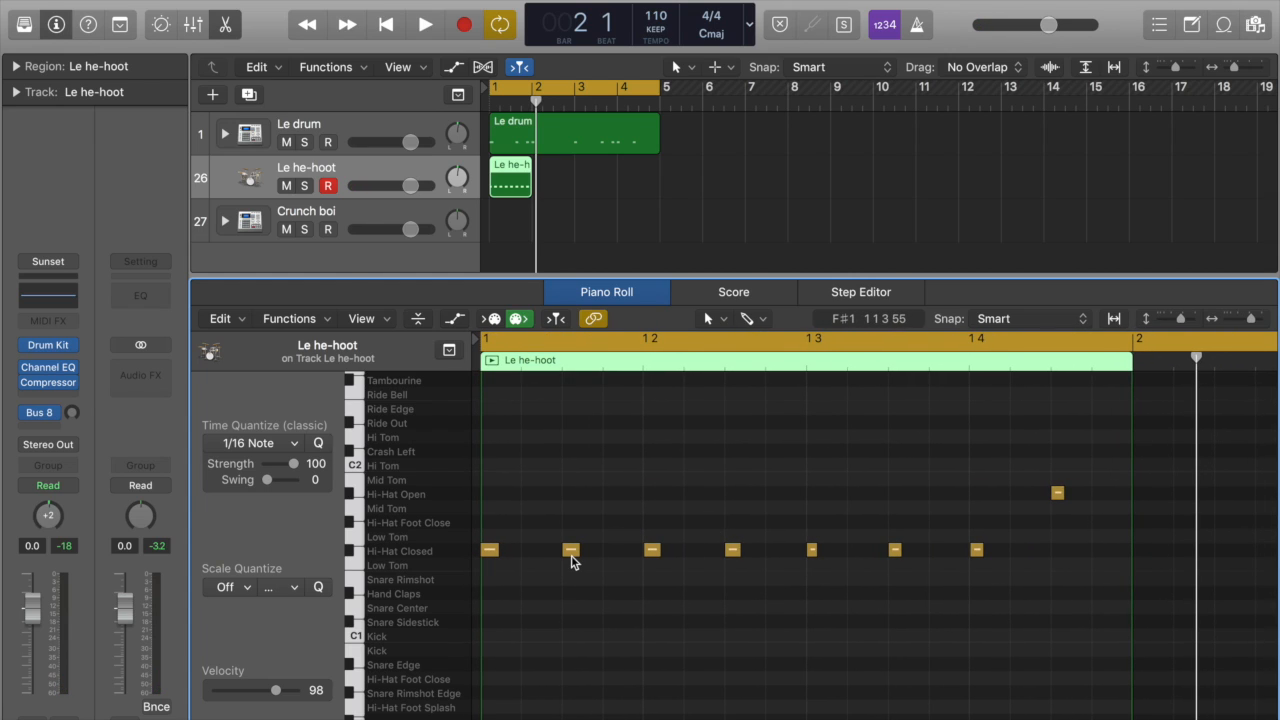
{"action": "key", "text": "a"}
{"action": "left_click_drag", "start_coordinate": [563, 612], "coordinate": [563, 692]}
{"action": "left_click_drag", "start_coordinate": [724, 617], "coordinate": [726, 699]}
{"action": "left_click_drag", "start_coordinate": [887, 613], "coordinate": [889, 690]}
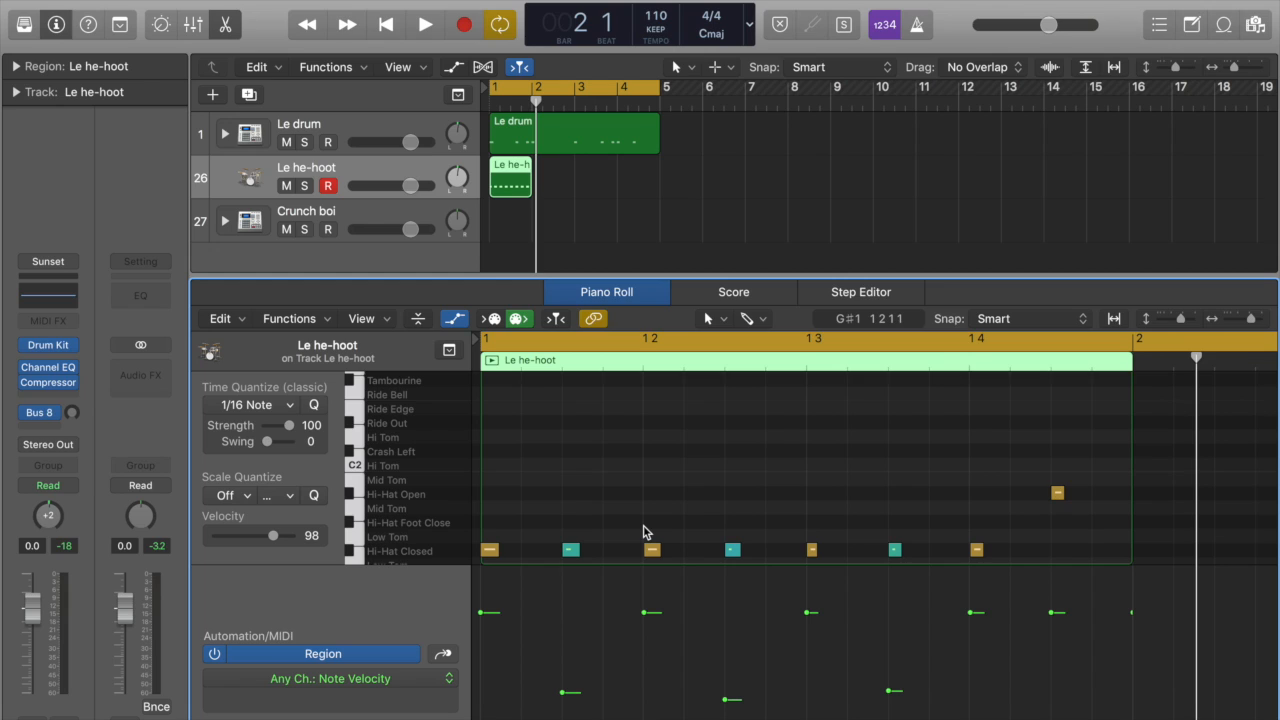
{"action": "key", "text": "space"}
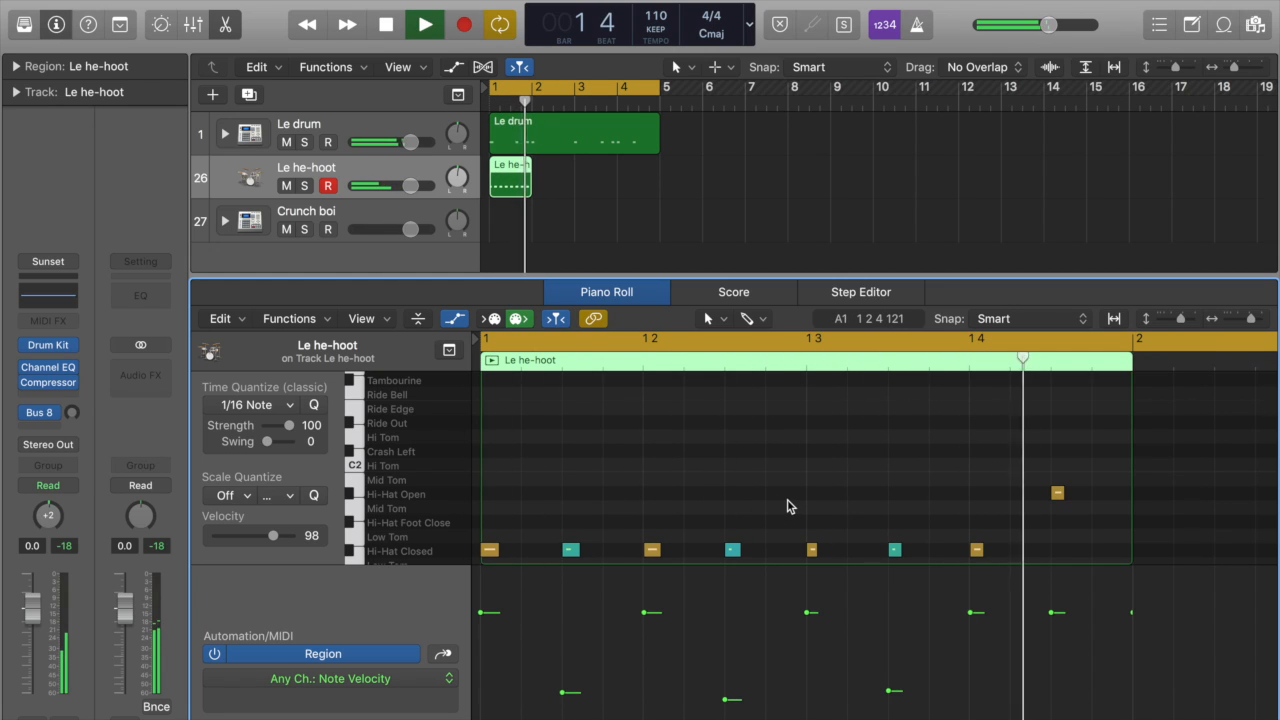
{"action": "key", "text": "space"}
Step: Close the note editor, copy the Le he-hoot region to fill bars 1 to 4, and join the copies into one region
{"action": "key", "text": "e"}
{"action": "left_click", "coordinate": [829, 477]}
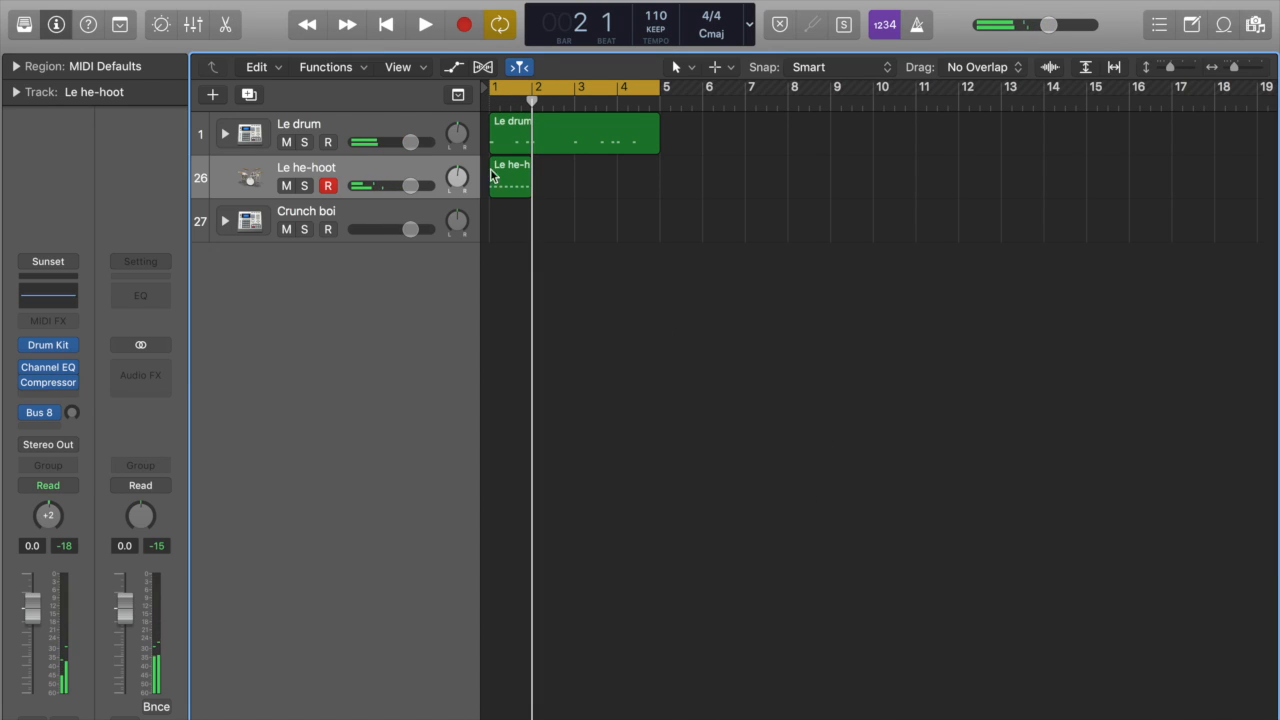
{"action": "left_click_drag", "start_coordinate": [502, 187], "coordinate": [554, 189]}
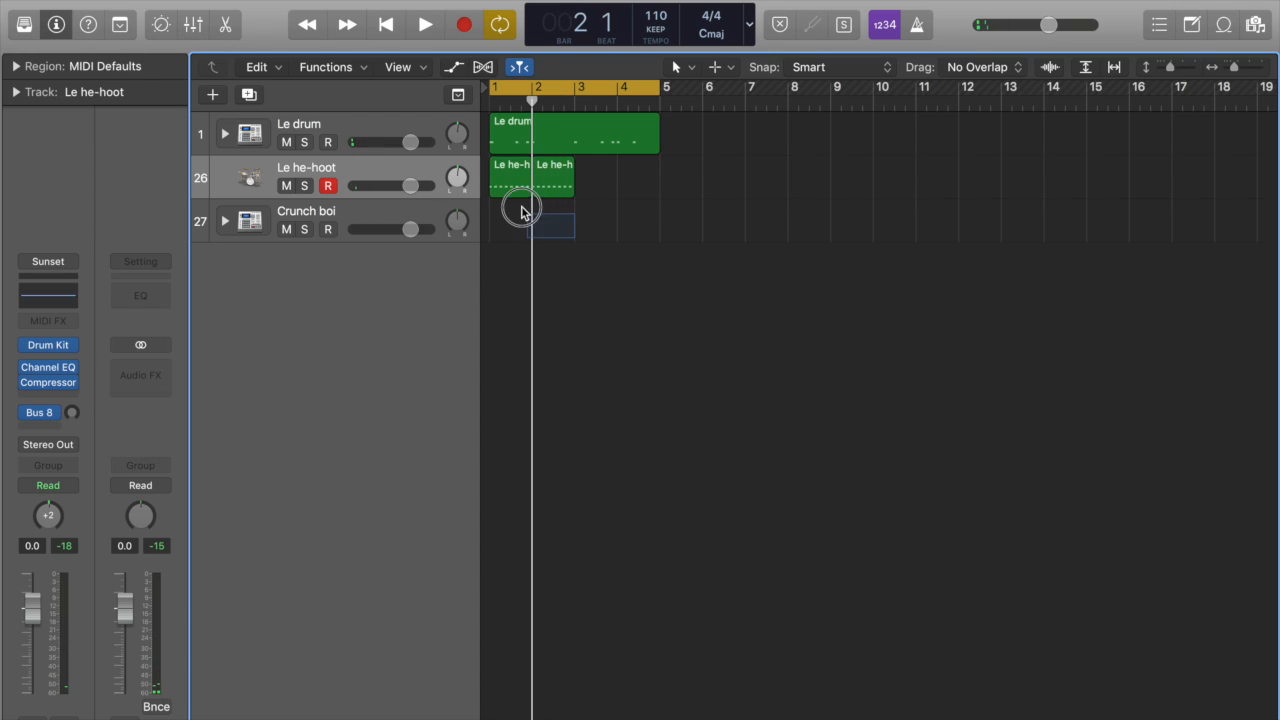
{"action": "left_click", "coordinate": [511, 187], "text": "shift"}
{"action": "left_click_drag", "start_coordinate": [569, 189], "coordinate": [598, 200]}
{"action": "left_click", "coordinate": [530, 187], "text": "shift"}
{"action": "left_click", "coordinate": [664, 290]}
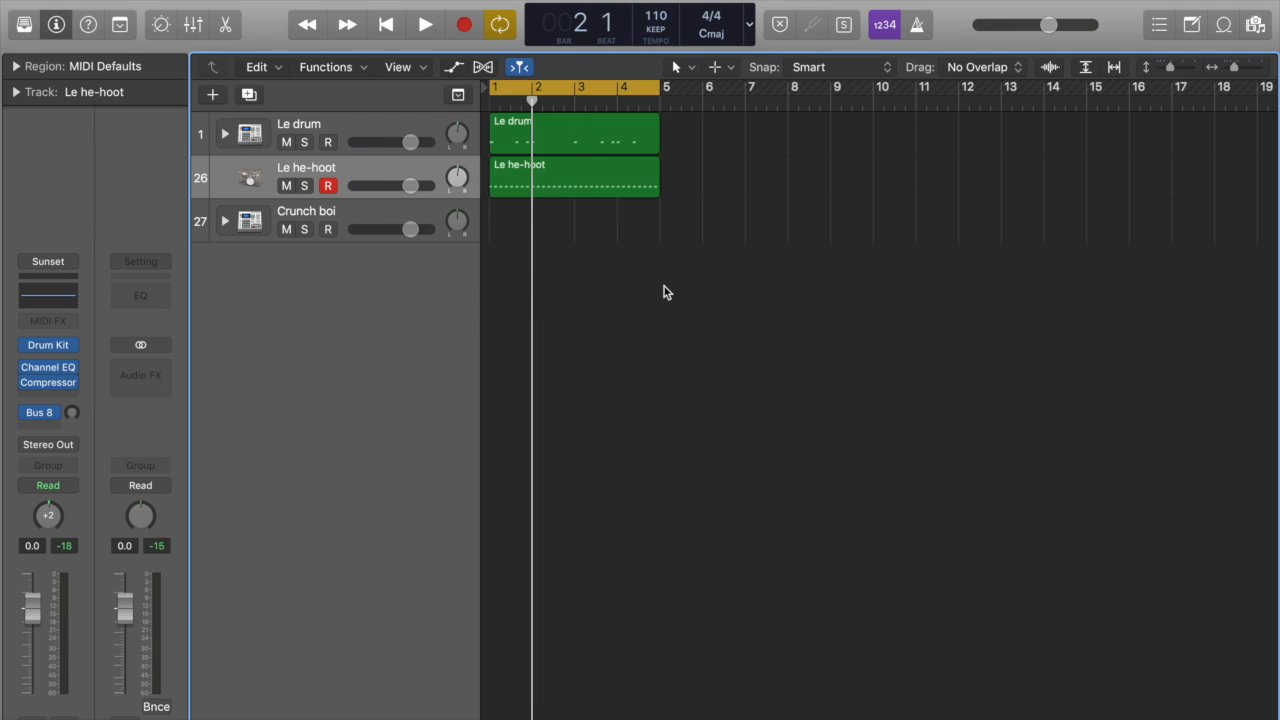
Step: Show the Le he-hoot track's Channel EQ with its Analyzer enabled and play the loop
{"action": "left_click", "coordinate": [57, 299]}
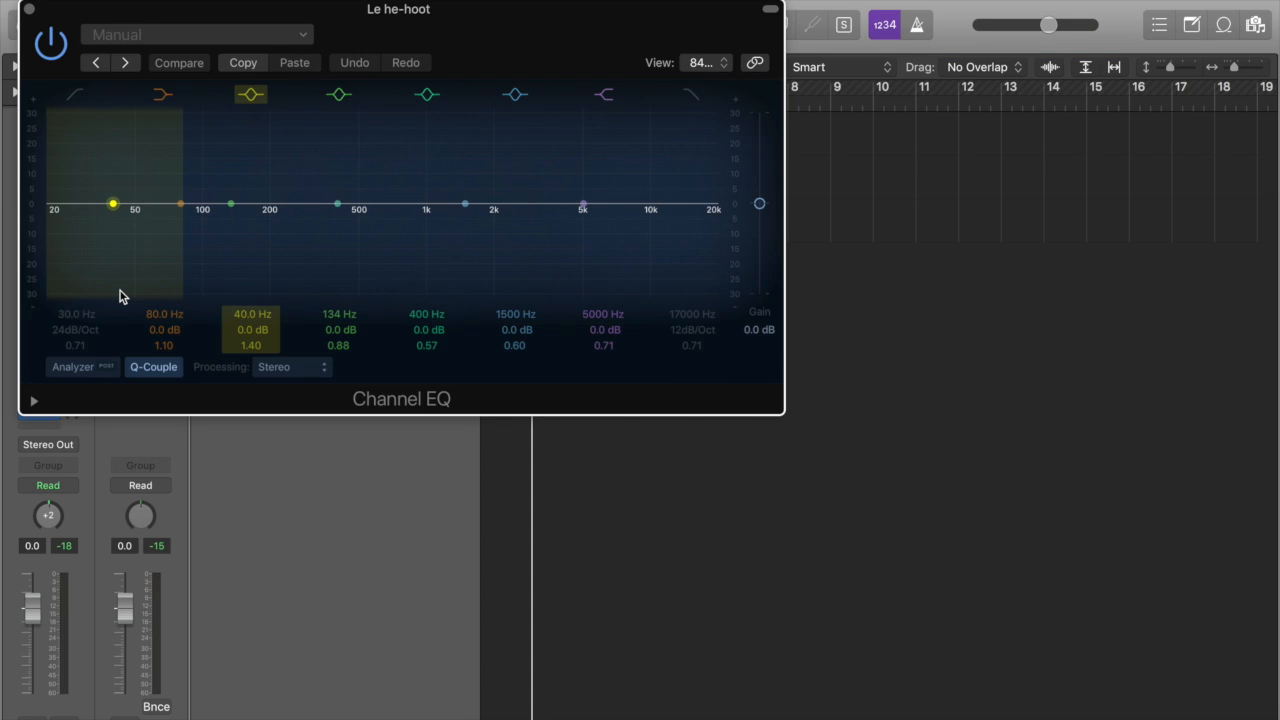
{"action": "left_click_drag", "start_coordinate": [461, 14], "coordinate": [775, 254]}
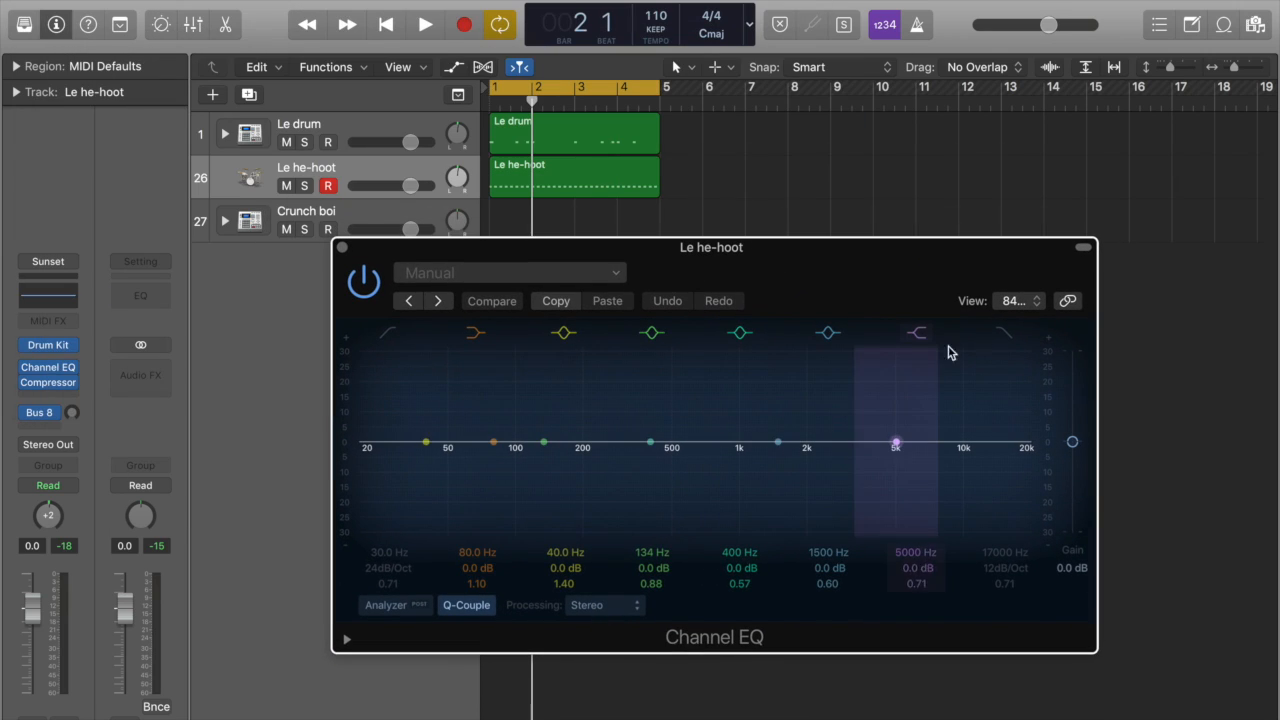
{"action": "left_click", "coordinate": [390, 608]}
{"action": "key", "text": "space"}
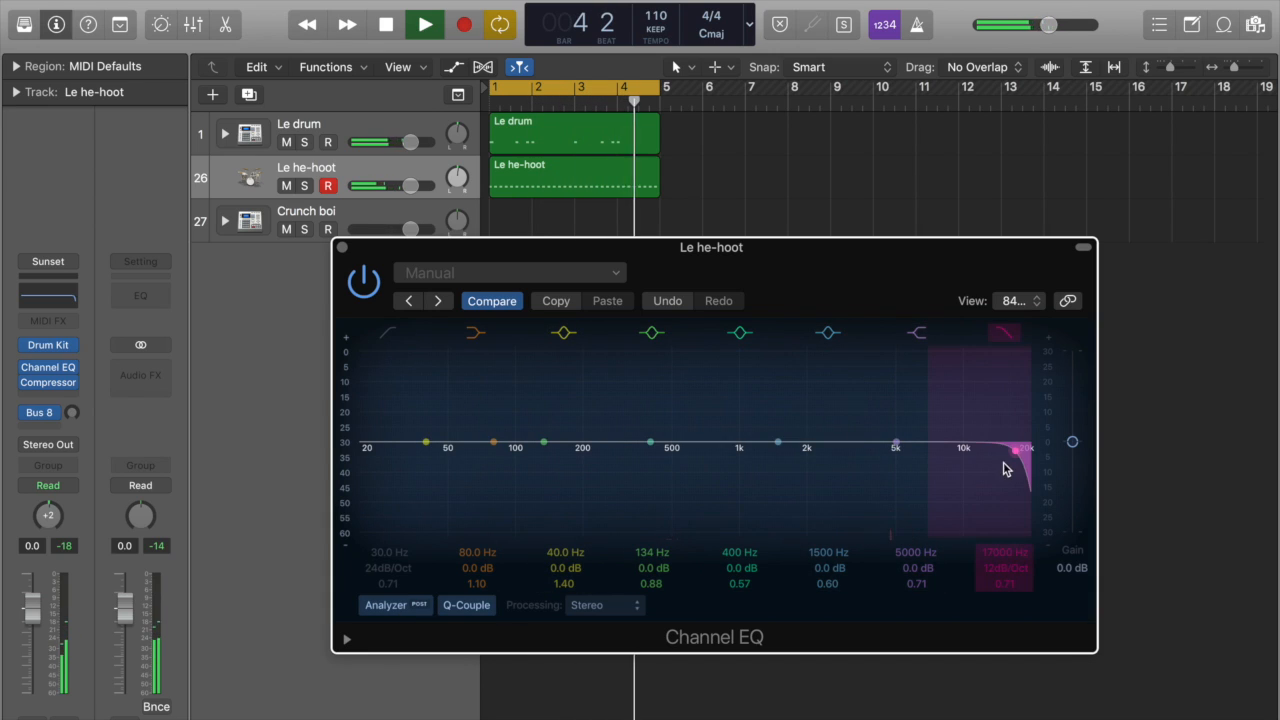
Step: Load the Brighten Hi Hat drum preset in the Channel EQ, add a high cut at 7900 Hz, and close the EQ
{"action": "left_click", "coordinate": [551, 272]}
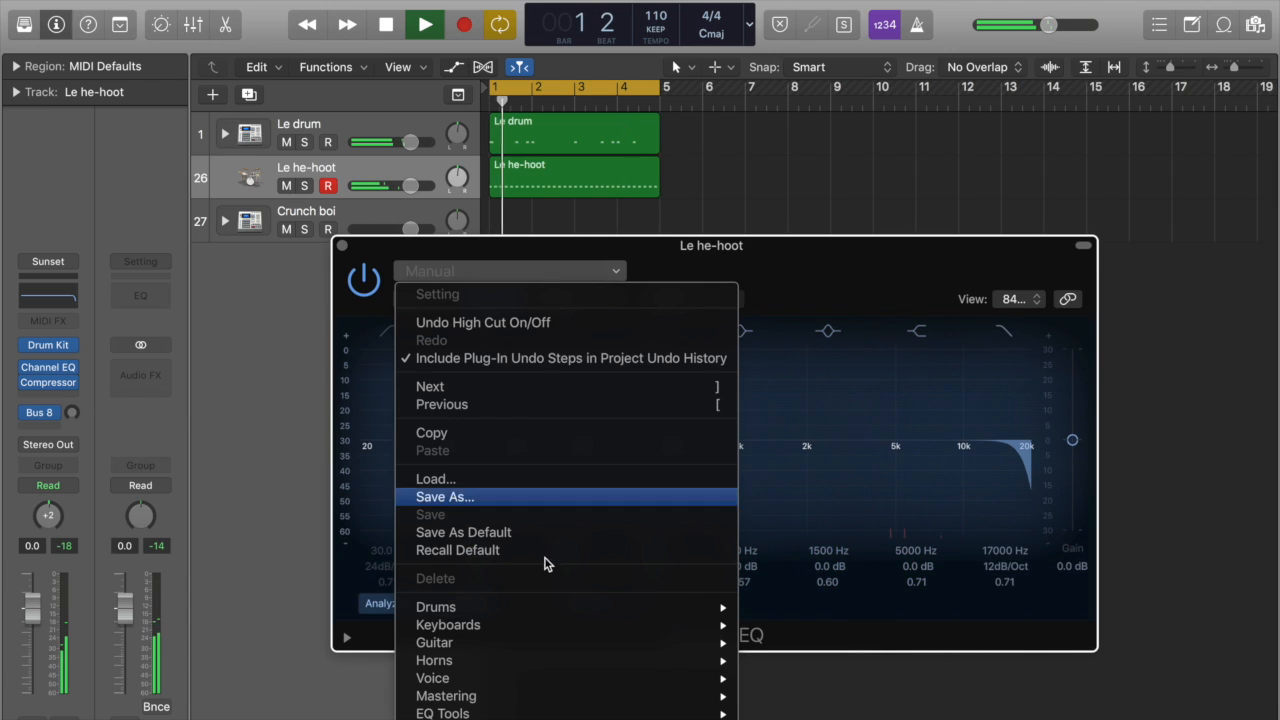
{"action": "mouse_move", "coordinate": [538, 607]}
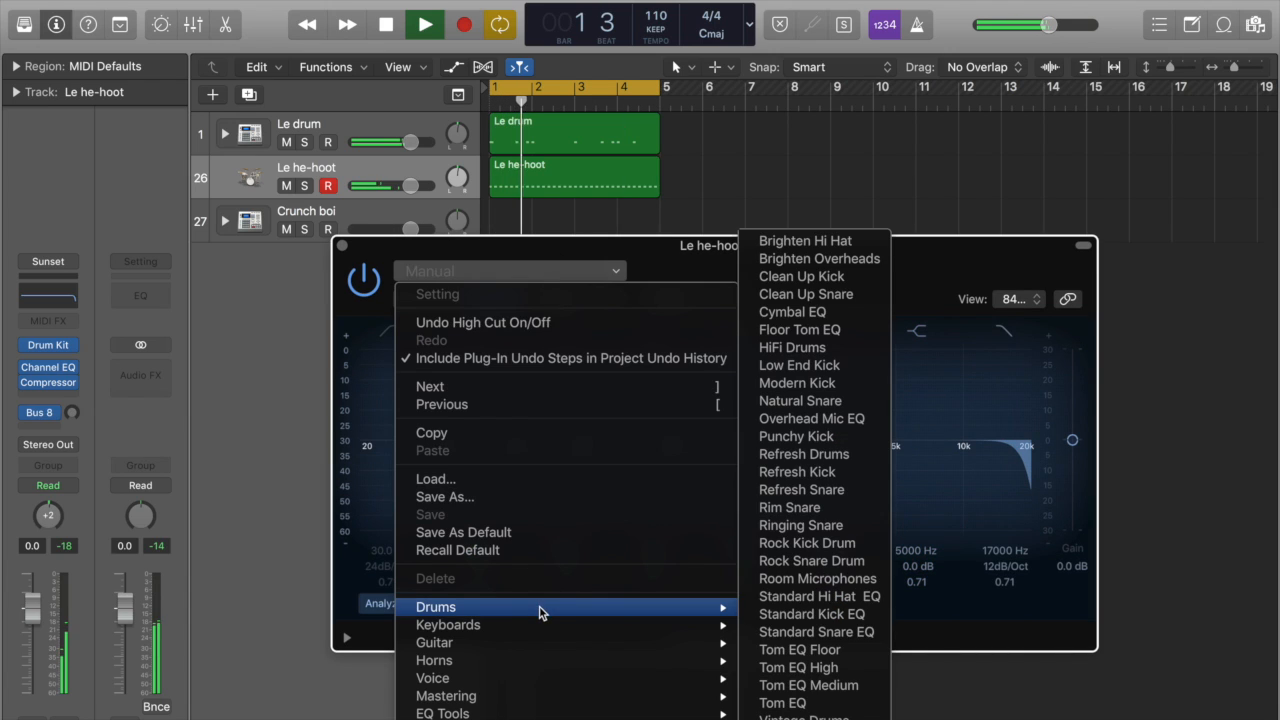
{"action": "left_click", "coordinate": [812, 241]}
{"action": "left_click_drag", "start_coordinate": [909, 263], "coordinate": [793, 334]}
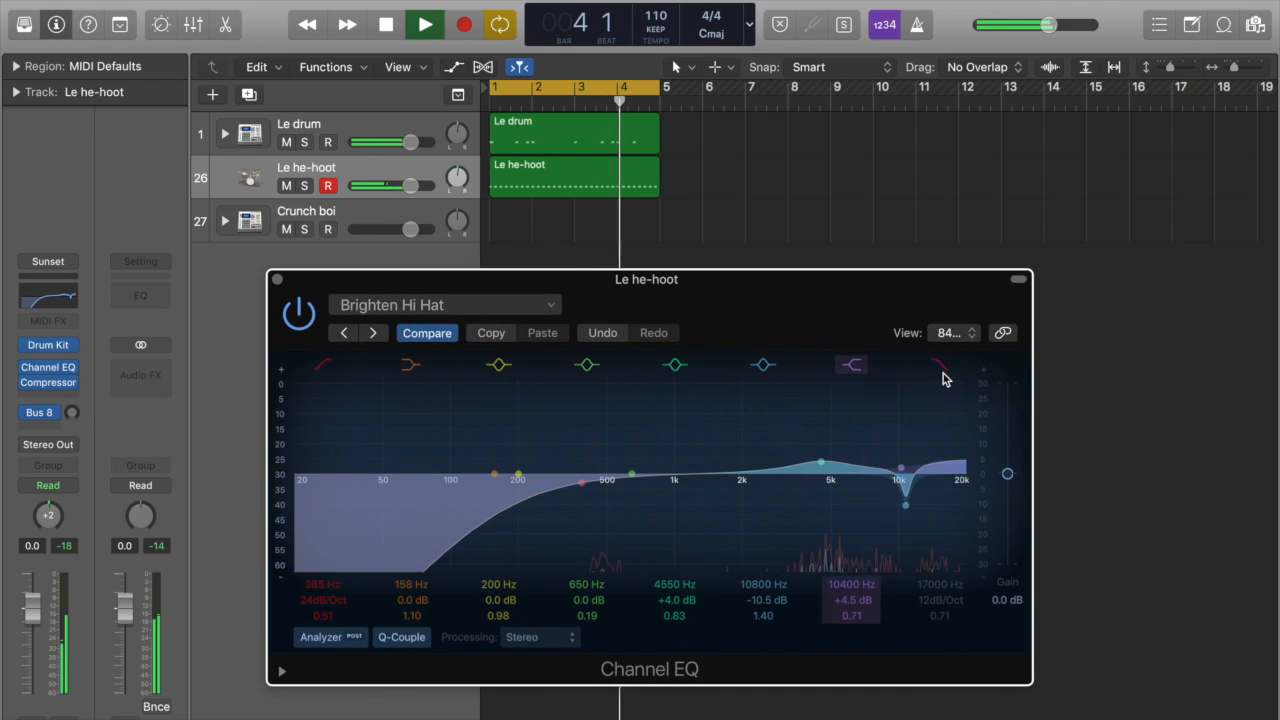
{"action": "left_click_drag", "start_coordinate": [950, 485], "coordinate": [869, 481]}
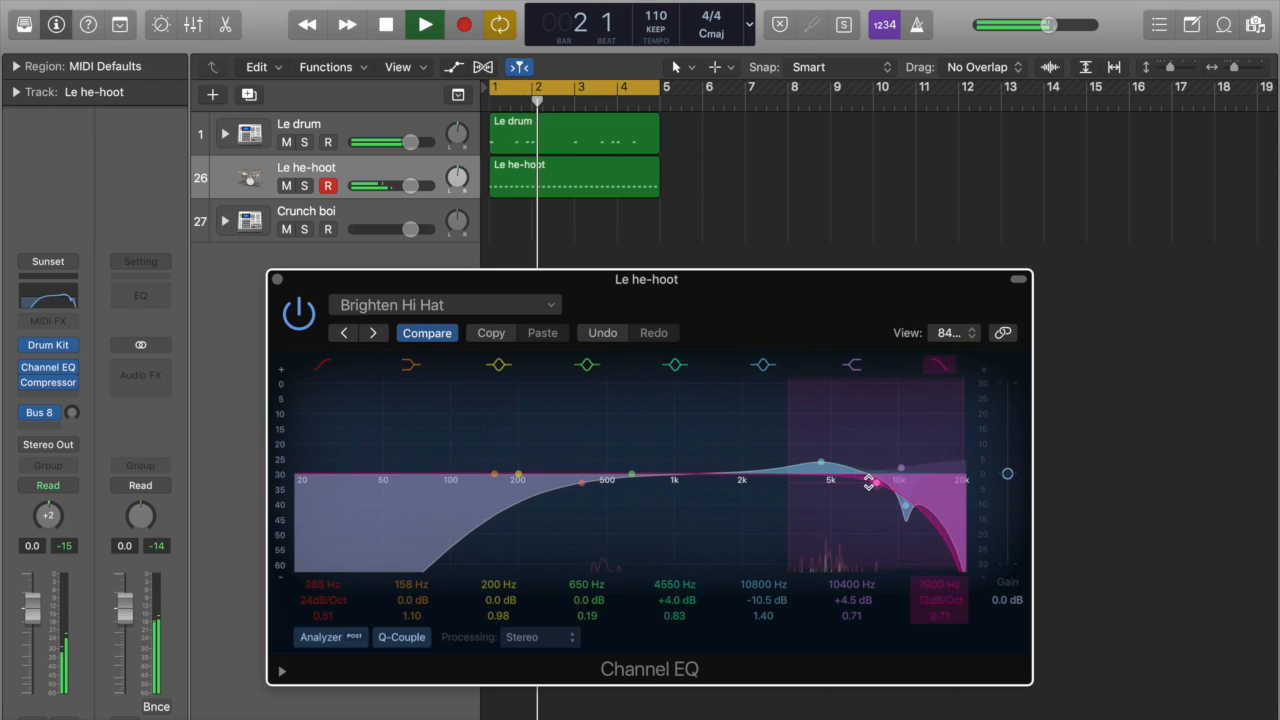
{"action": "left_click", "coordinate": [277, 279]}
Step: Add a stereo Bitcrusher to the Le he-hoot track, using Clip mode and 24 bit resolution
{"action": "left_click", "coordinate": [50, 396]}
{"action": "mouse_move", "coordinate": [108, 447]}
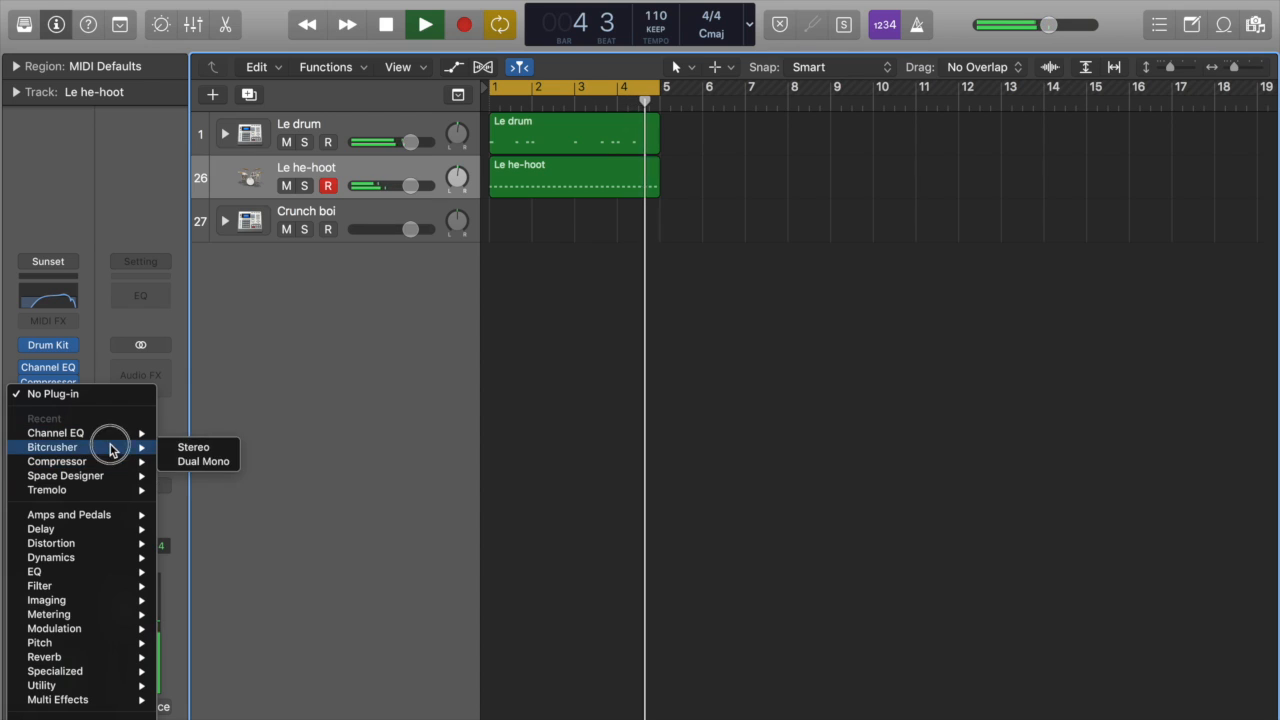
{"action": "left_click", "coordinate": [190, 447]}
{"action": "left_click_drag", "start_coordinate": [389, 29], "coordinate": [693, 341]}
{"action": "left_click_drag", "start_coordinate": [468, 560], "coordinate": [440, 415]}
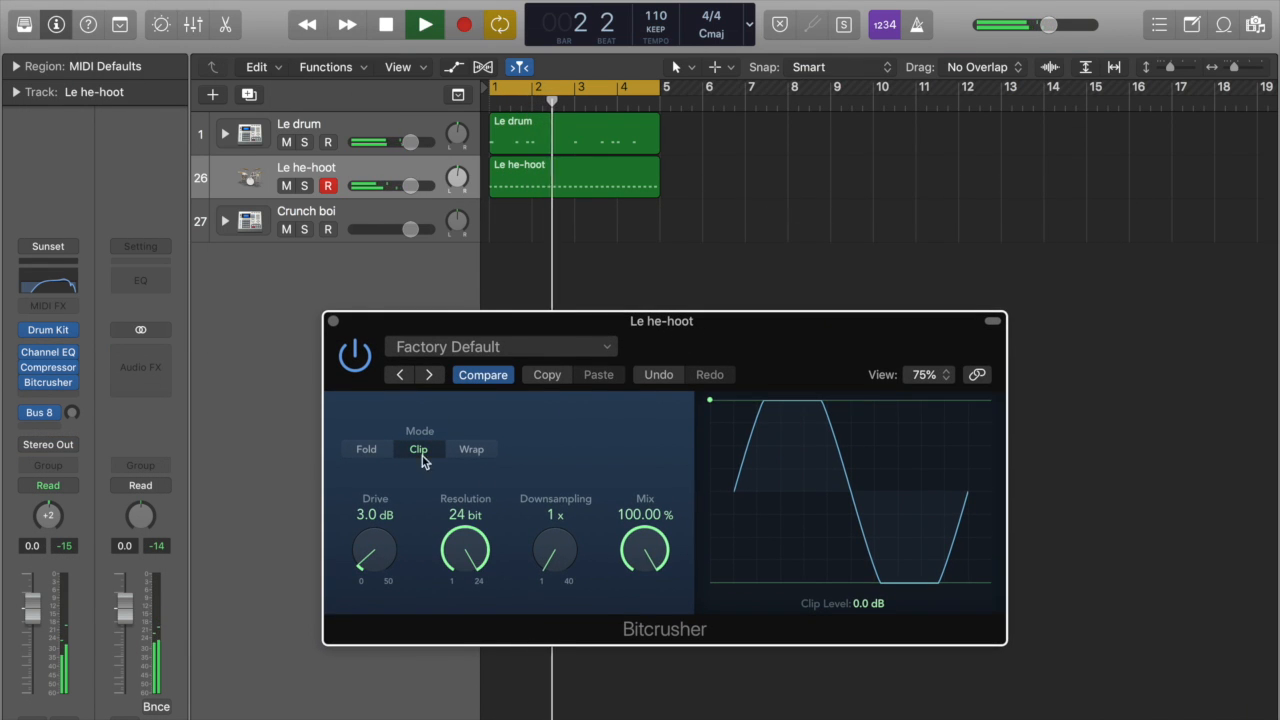
Step: Set the Bitcrusher's downsampling to 6x and its mix to 27%
{"action": "left_click_drag", "start_coordinate": [560, 571], "coordinate": [552, 550]}
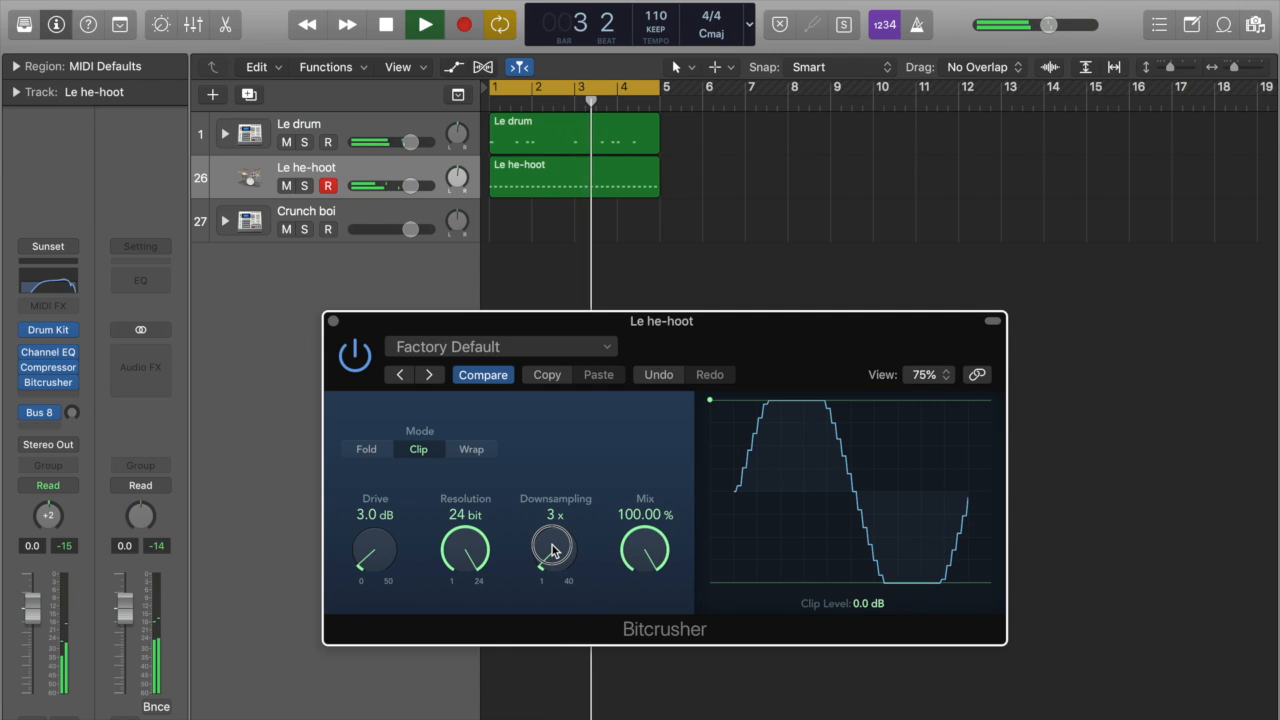
{"action": "left_click_drag", "start_coordinate": [552, 550], "coordinate": [549, 527]}
{"action": "left_click_drag", "start_coordinate": [660, 556], "coordinate": [647, 671]}
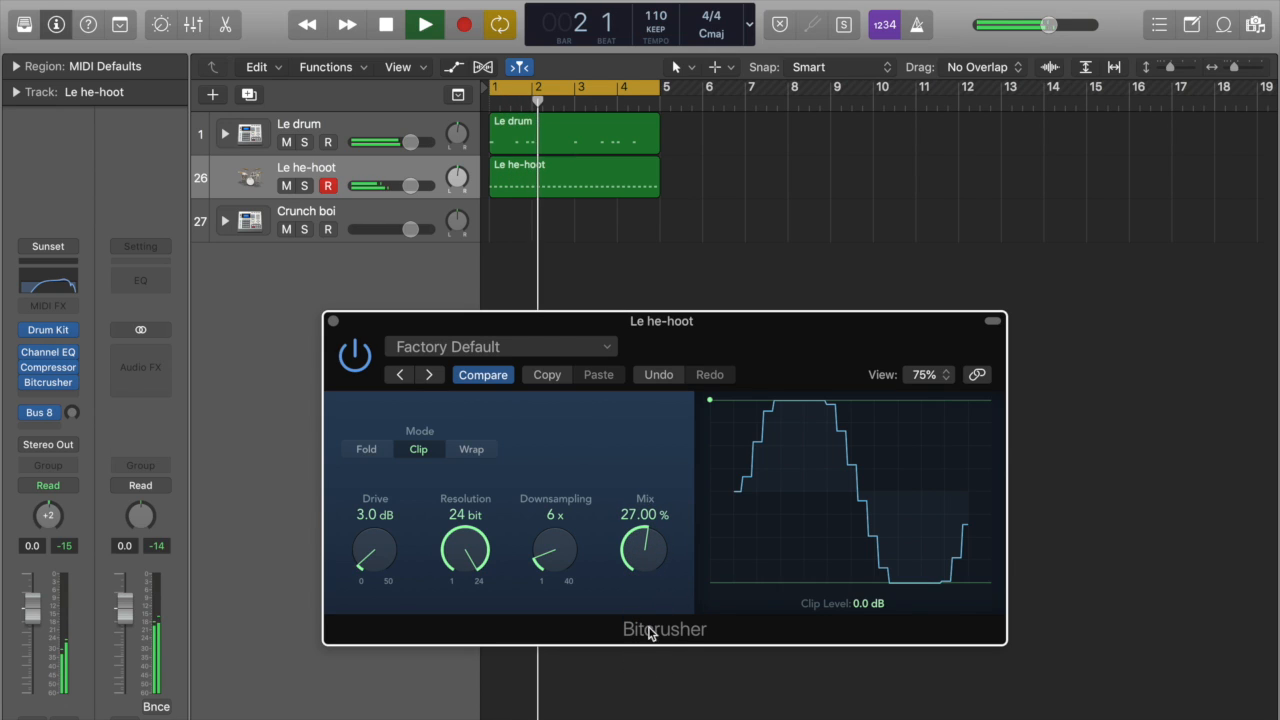
Step: Raise the Bitcrusher's mix to 37.2%, close the plug-in, and lower the Le he-hoot track's volume to -1.6 dB
{"action": "mouse_move", "coordinate": [645, 558]}
{"action": "left_mouse_down"}
{"action": "mouse_move", "coordinate": [640, 405]}
{"action": "mouse_move", "coordinate": [642, 536]}
{"action": "left_mouse_up"}
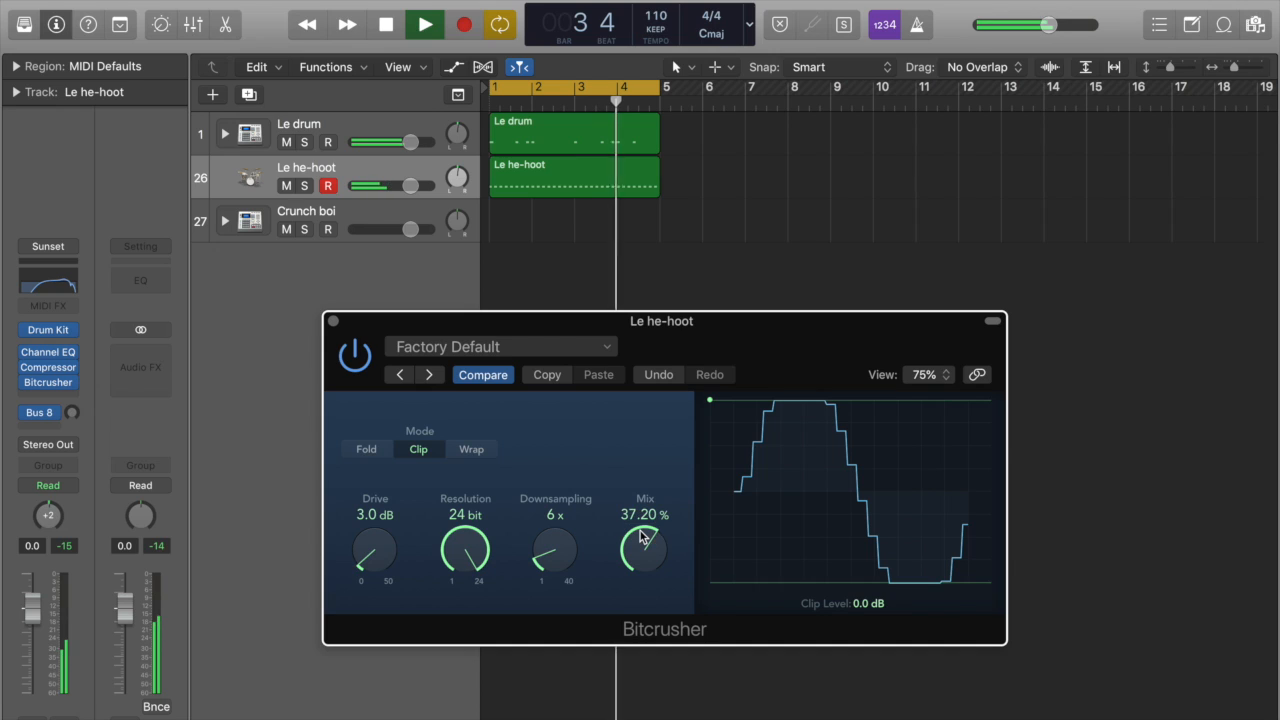
{"action": "left_click", "coordinate": [334, 321]}
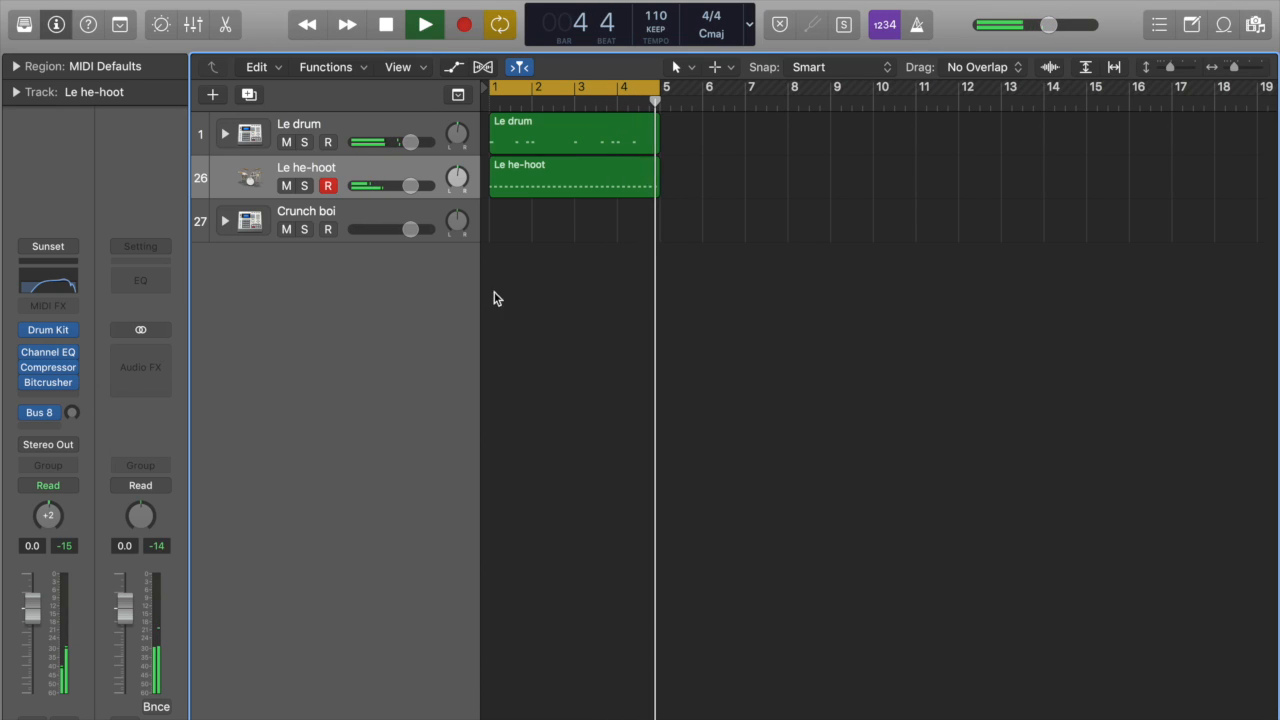
{"action": "left_click_drag", "start_coordinate": [410, 186], "coordinate": [402, 186]}
Step: Stop playback, show the Le he-hoot region's hi-hat notes in the Piano Roll, and hide the automation area
{"action": "double_click", "coordinate": [563, 182]}
{"action": "key", "text": "space"}
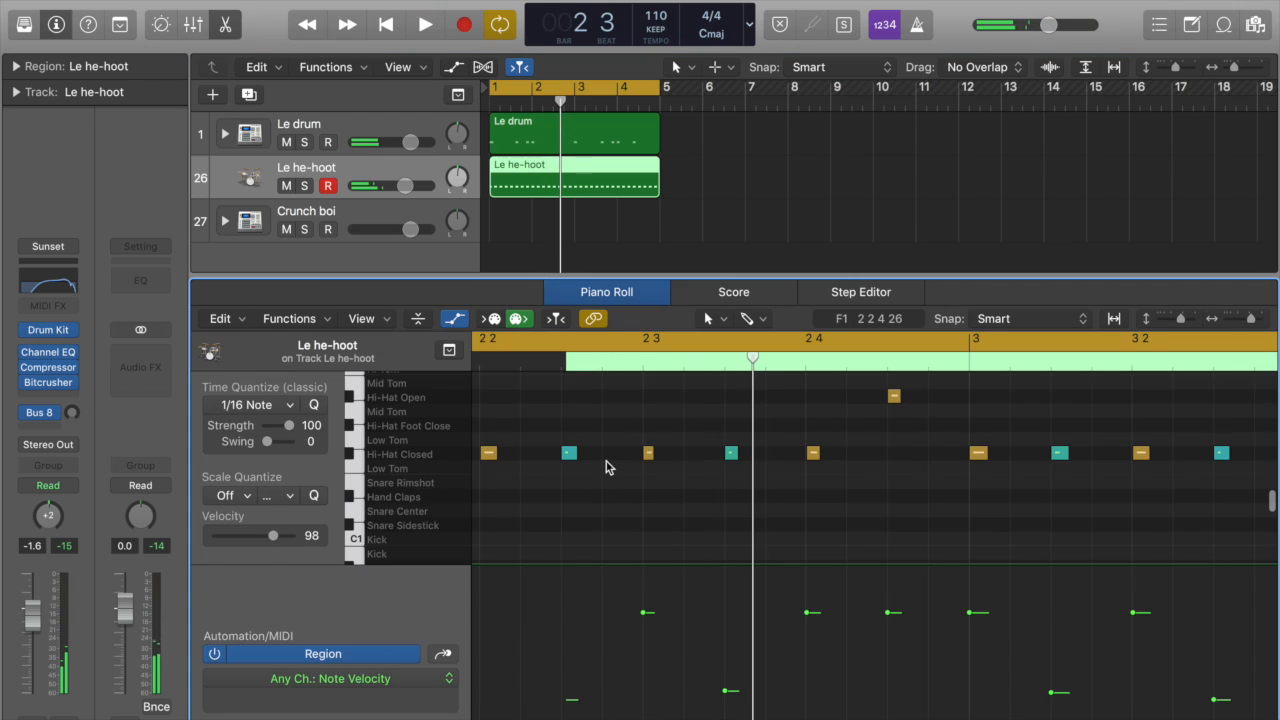
{"action": "key", "text": "a"}
{"action": "key", "text": "super+Left"}
{"action": "key", "text": "super+Left"}
{"action": "key", "text": "super+Left"}
{"action": "scroll", "coordinate": [820, 648], "scroll_direction": "left", "scroll_amount": 3}
{"action": "left_click_drag", "start_coordinate": [500, 432], "coordinate": [985, 534]}
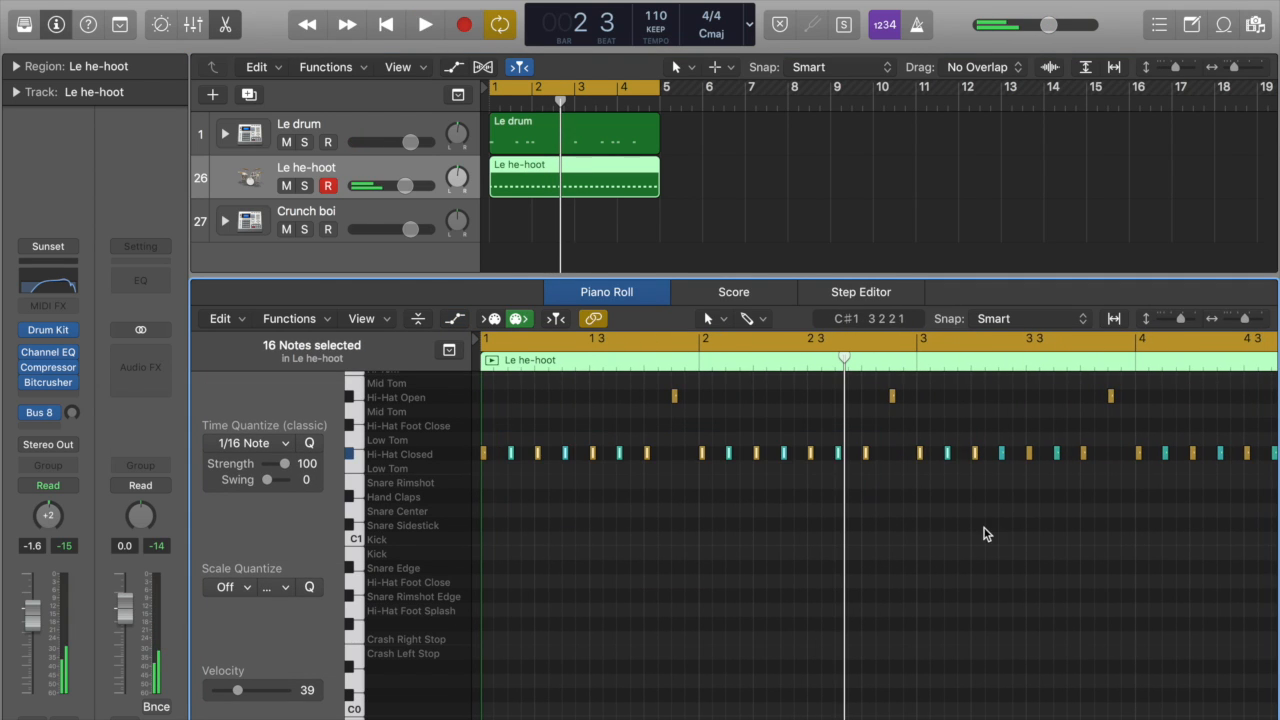
Step: Nudge the closed hi-hat notes just after beat 3 of bar 2 and on beat 2 of bar 3 slightly later
{"action": "key", "text": "super+Right"}
{"action": "key", "text": "super+Right"}
{"action": "key", "text": "super+Right"}
{"action": "key", "text": "super+Right"}
{"action": "key", "text": "super+Right"}
{"action": "key", "text": "super+Right"}
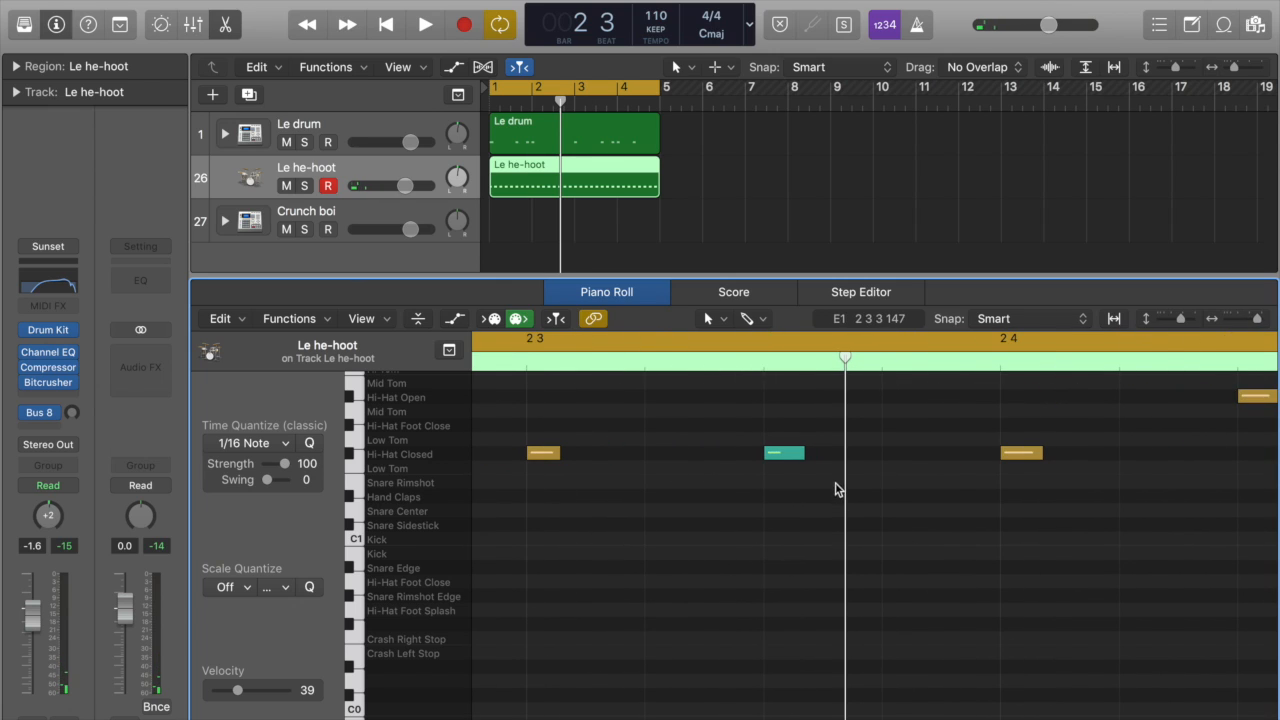
{"action": "left_click_drag", "start_coordinate": [795, 456], "coordinate": [808, 458]}
{"action": "key", "text": "super+Left"}
{"action": "key", "text": "super+Left"}
{"action": "key", "text": "super+Left"}
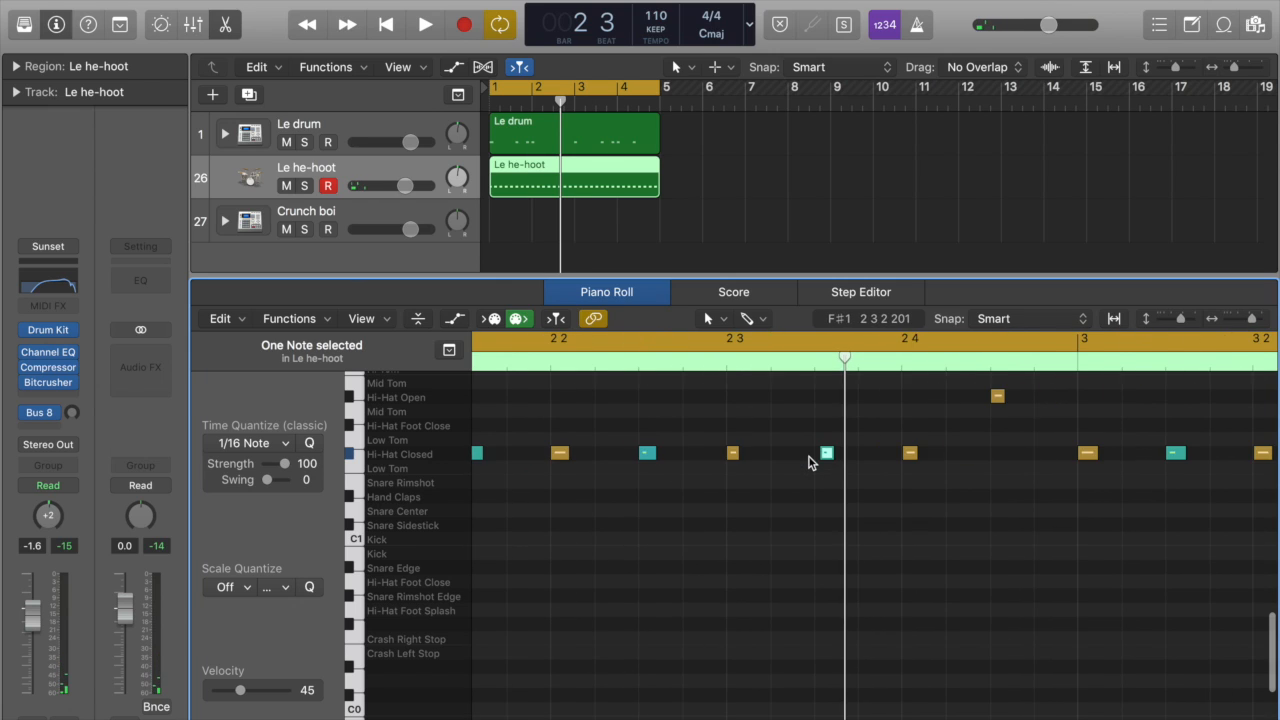
{"action": "scroll", "coordinate": [809, 458], "scroll_direction": "right", "scroll_amount": 5}
{"action": "left_click_drag", "start_coordinate": [689, 456], "coordinate": [698, 457]}
{"action": "scroll", "coordinate": [699, 457], "scroll_direction": "left", "scroll_amount": 10}
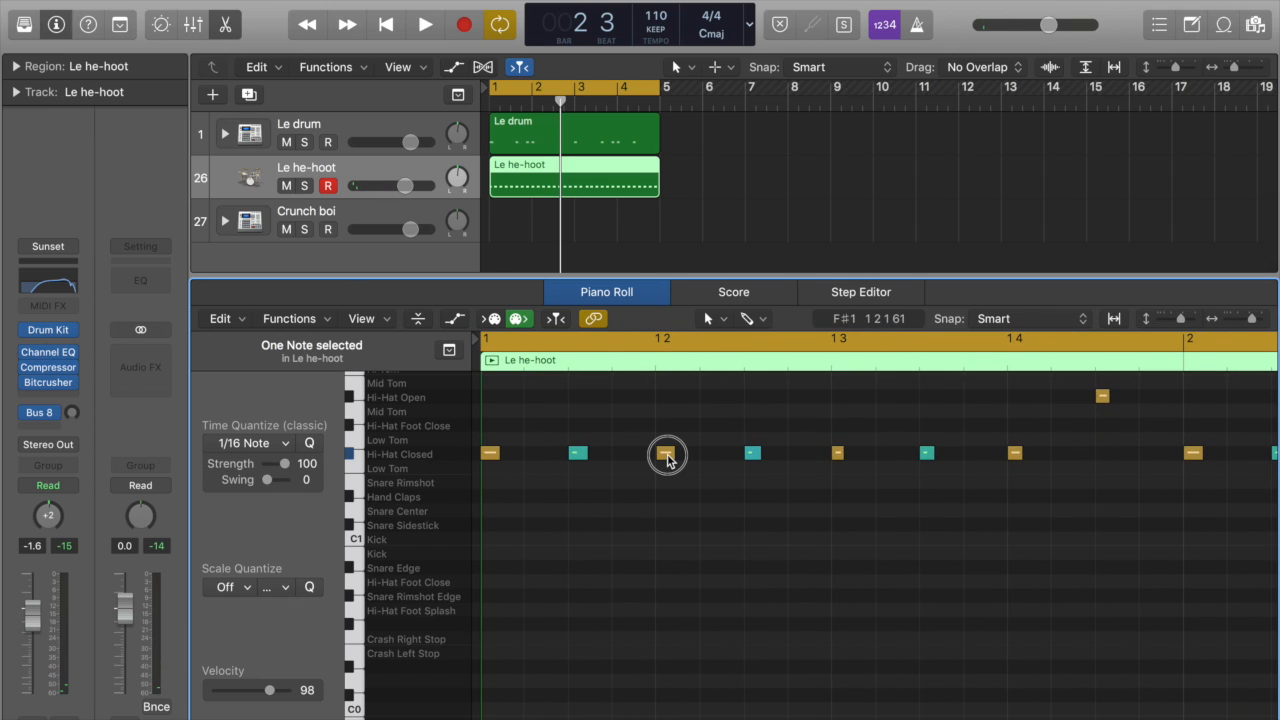
Step: Nudge the closed hi-hat note on beat 2 of bar 1 and one in bar 4 slightly off the grid
{"action": "left_click_drag", "start_coordinate": [672, 458], "coordinate": [673, 458]}
{"action": "scroll", "coordinate": [675, 459], "scroll_direction": "right", "scroll_amount": 10}
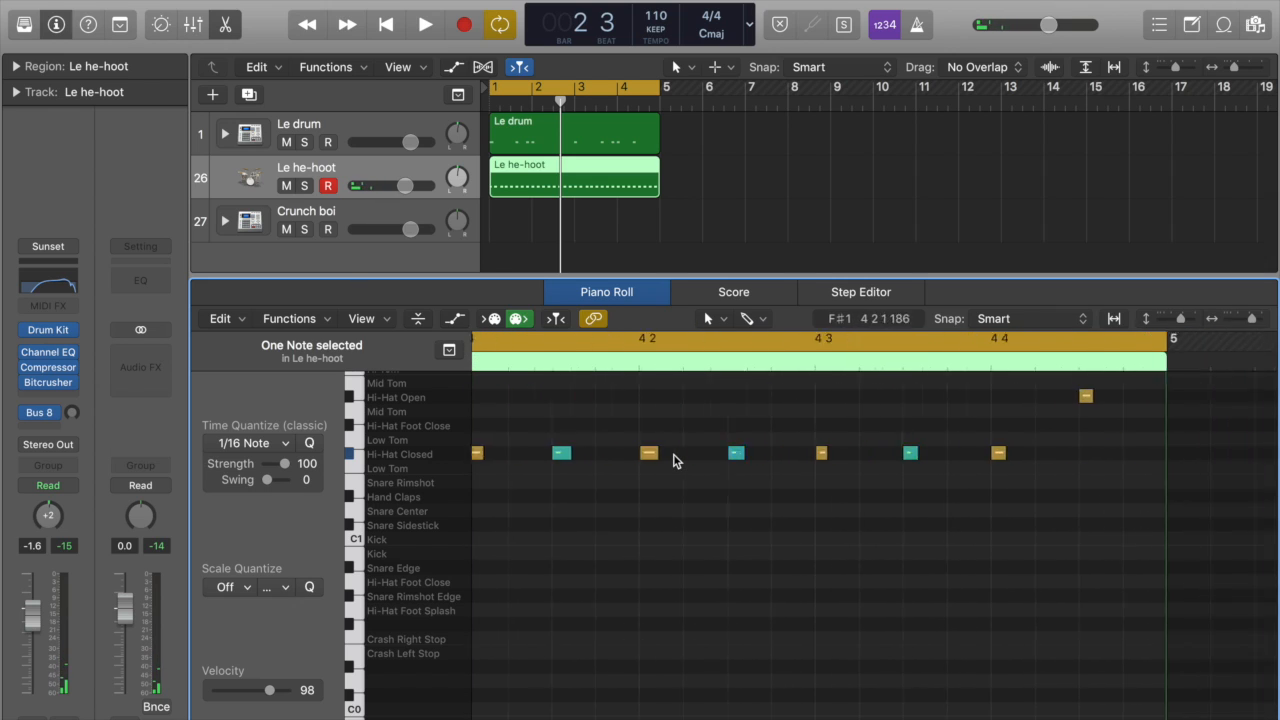
{"action": "left_click_drag", "start_coordinate": [689, 458], "coordinate": [697, 451]}
{"action": "left_click", "coordinate": [697, 524]}
{"action": "scroll", "coordinate": [697, 527], "scroll_direction": "left", "scroll_amount": 6}
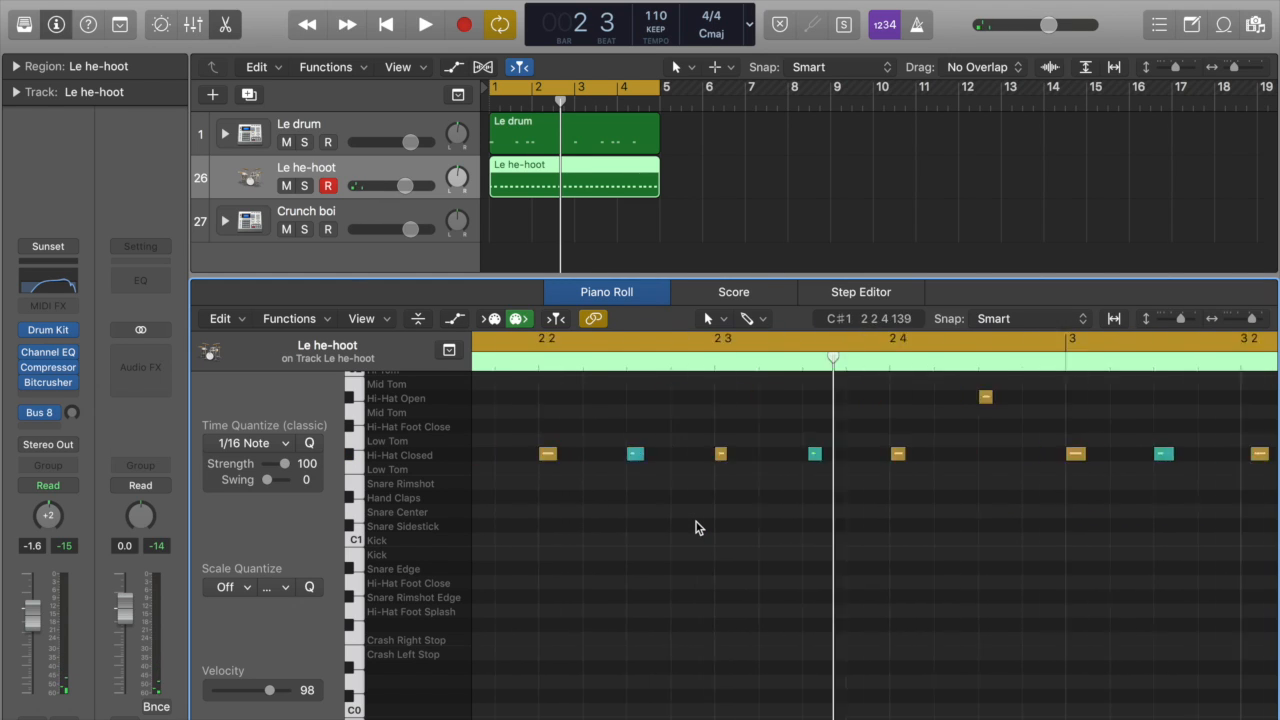
Step: Play the loop to check the timing of the shifted hi-hat notes, examining bar 1 up close, and close the Piano Roll
{"action": "key", "text": "space"}
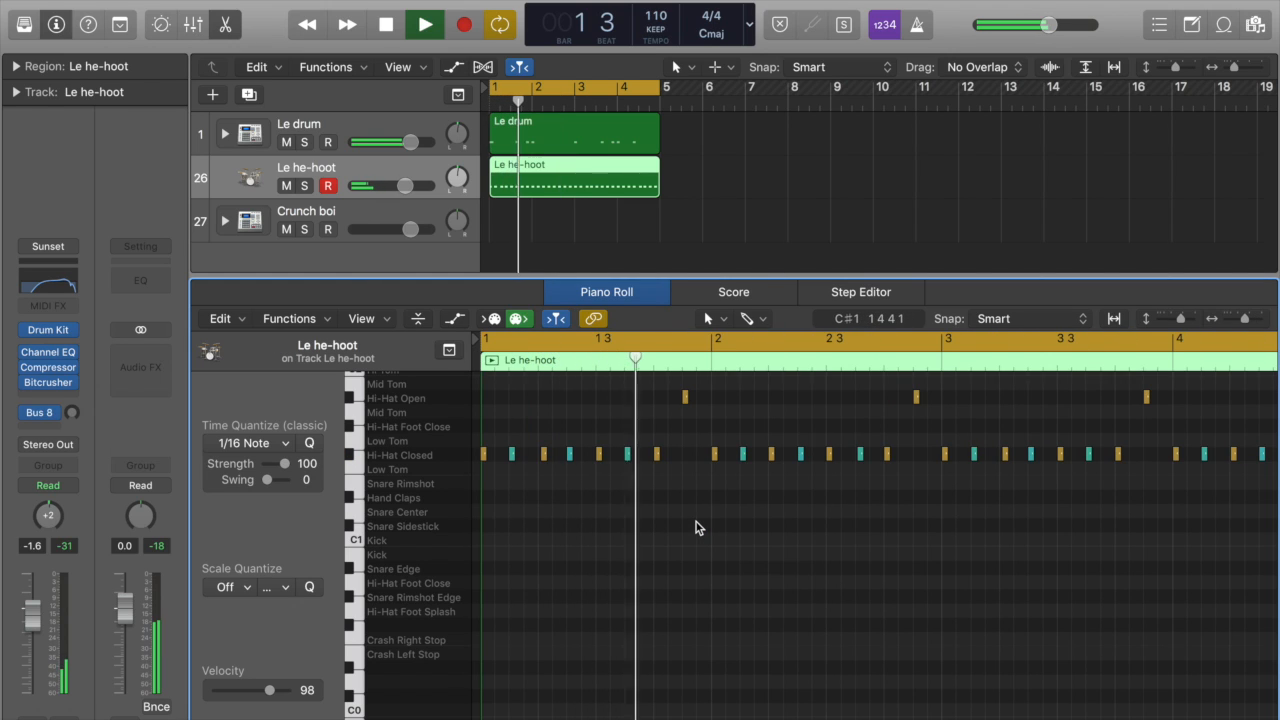
{"action": "key", "text": "space"}
{"action": "key", "text": "super+Right"}
{"action": "key", "text": "super+Right"}
{"action": "key", "text": "super+Right"}
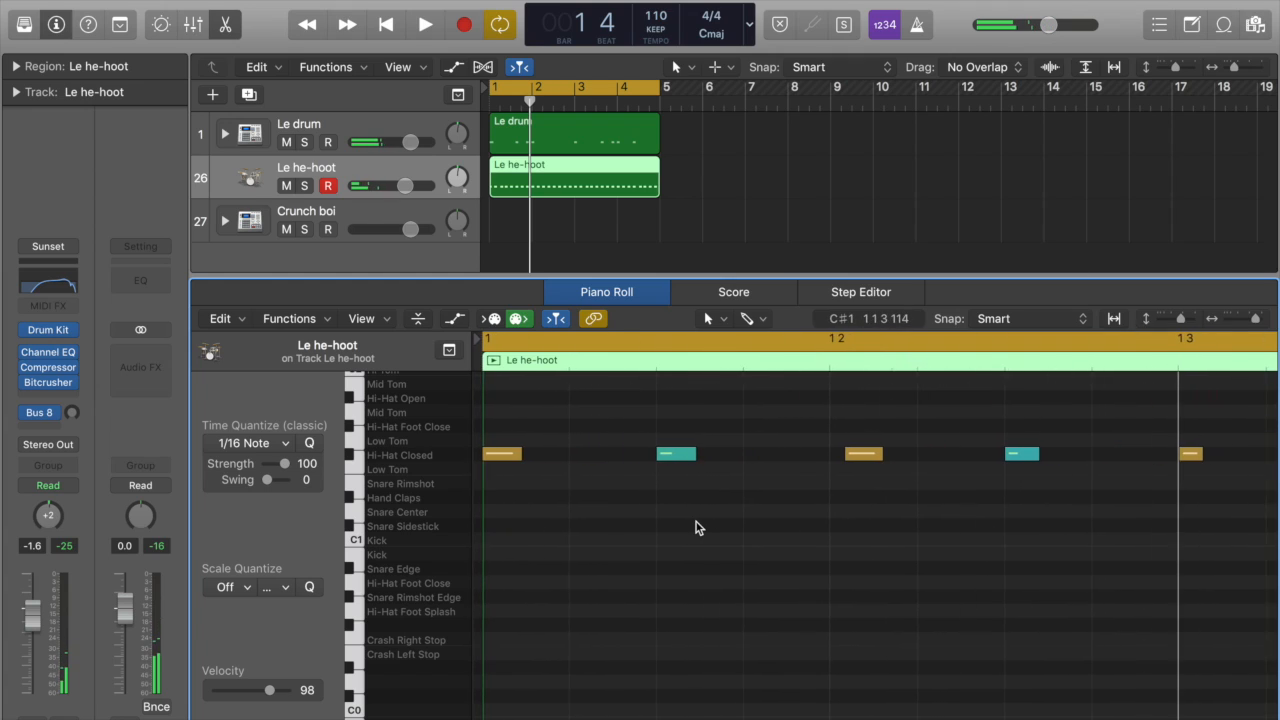
{"action": "key", "text": "space"}
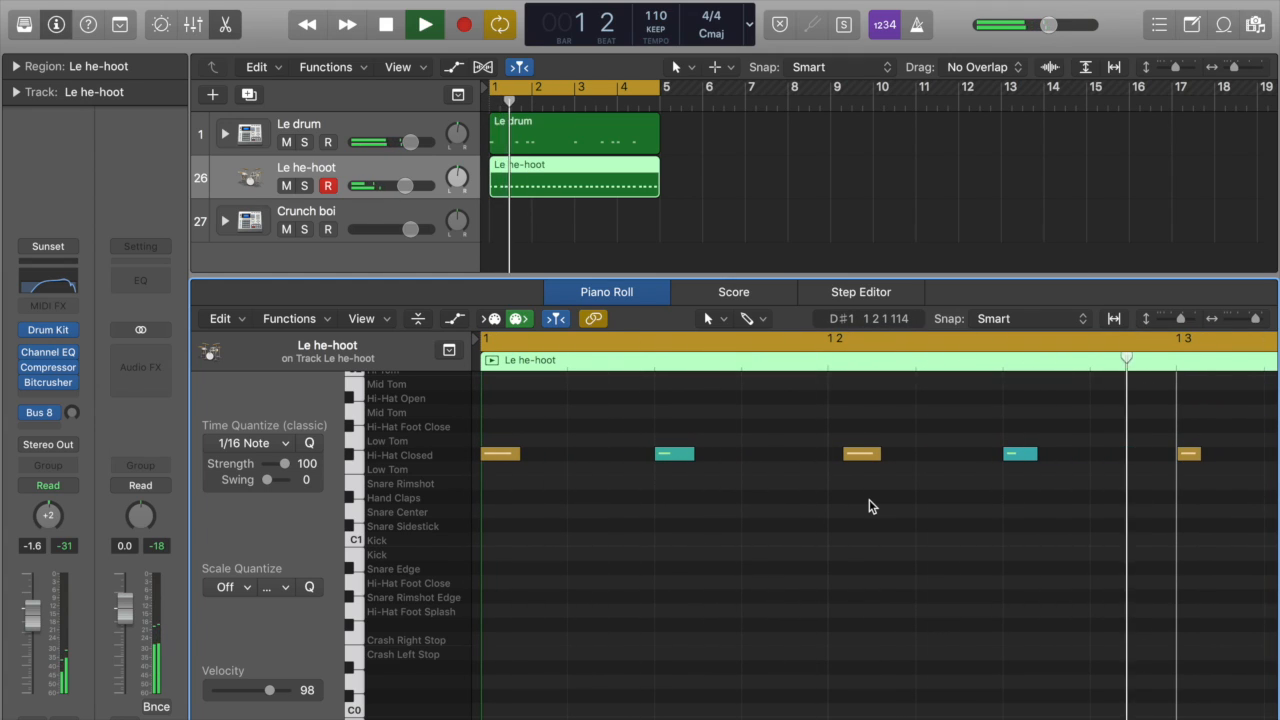
{"action": "key", "text": "super+Left"}
{"action": "key", "text": "super+Left"}
{"action": "key", "text": "super+Left"}
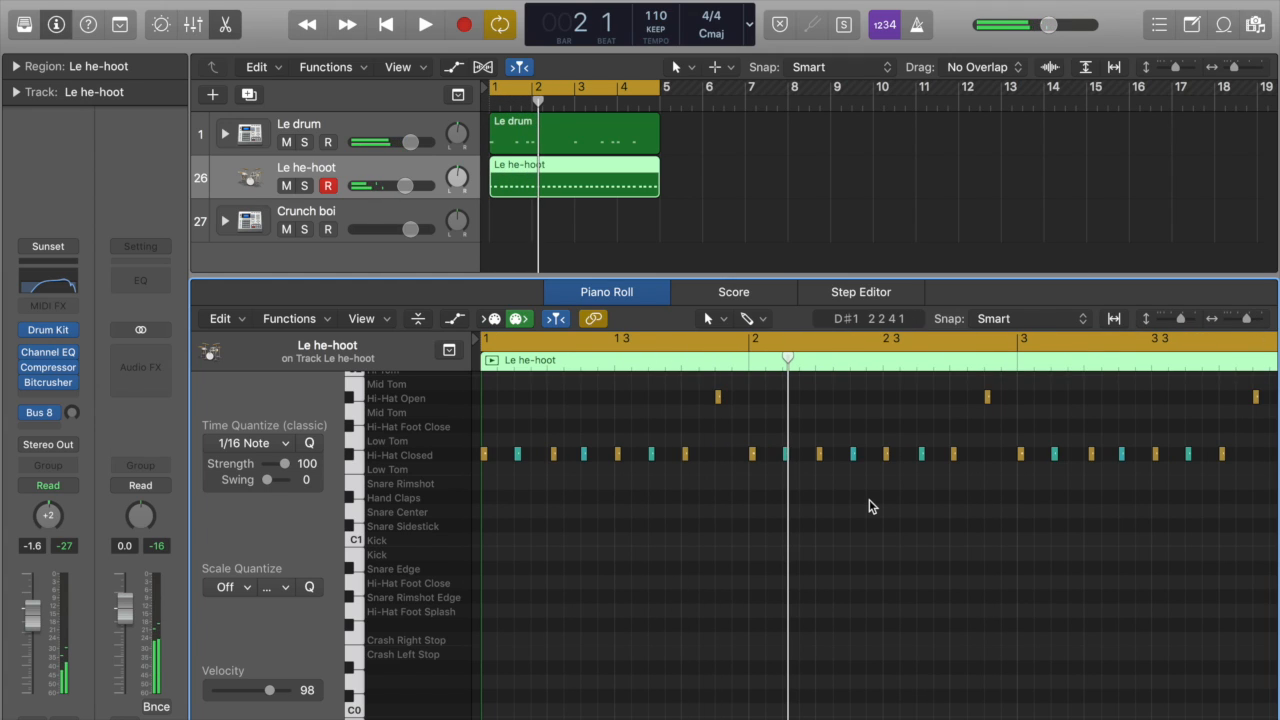
{"action": "key", "text": "e"}
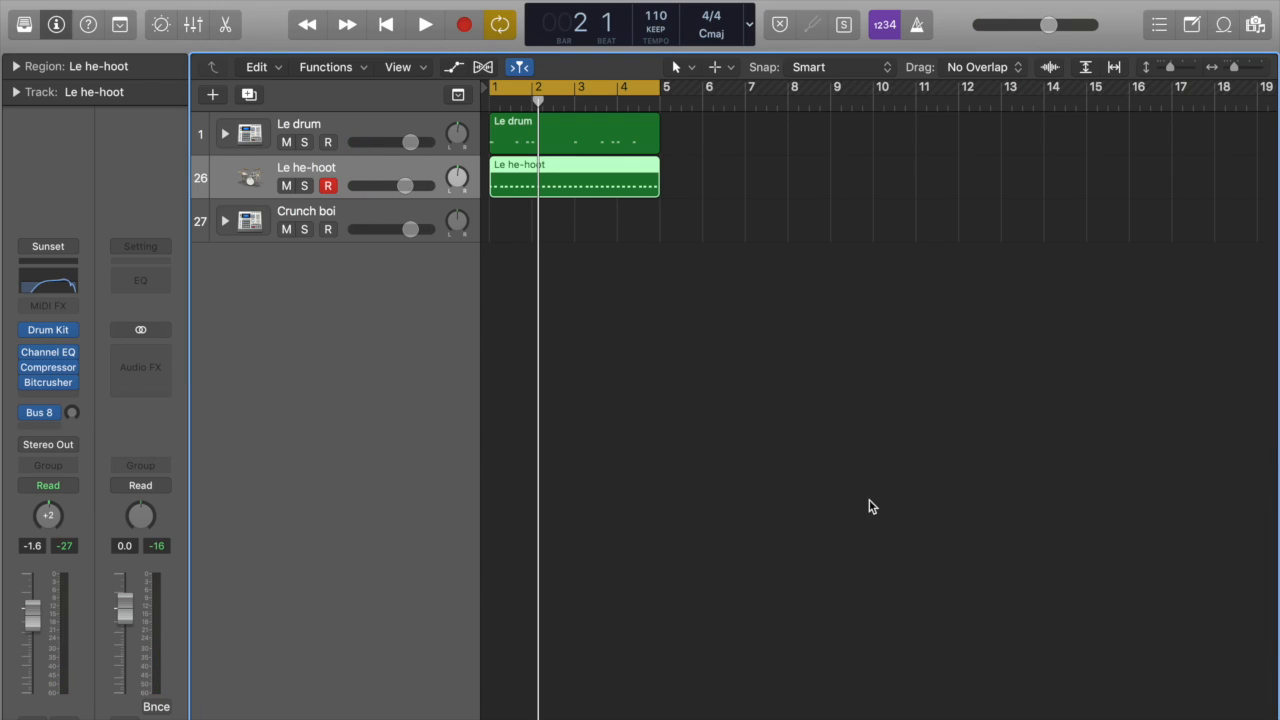
Step: Select the Crunch boi track and audition its Snare Rimshot sound with Musical Typing
{"action": "left_click", "coordinate": [718, 313]}
{"action": "left_click", "coordinate": [367, 207]}
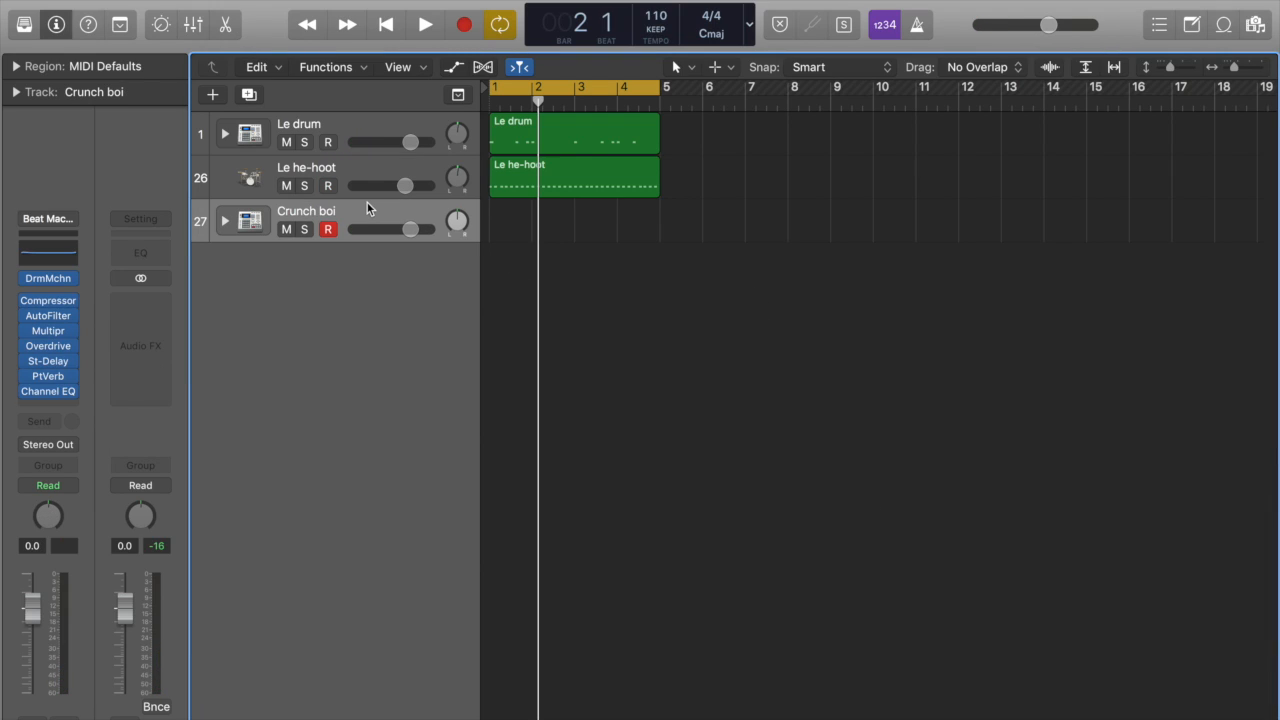
{"action": "key", "text": "super+k"}
{"action": "key", "text": "d"}
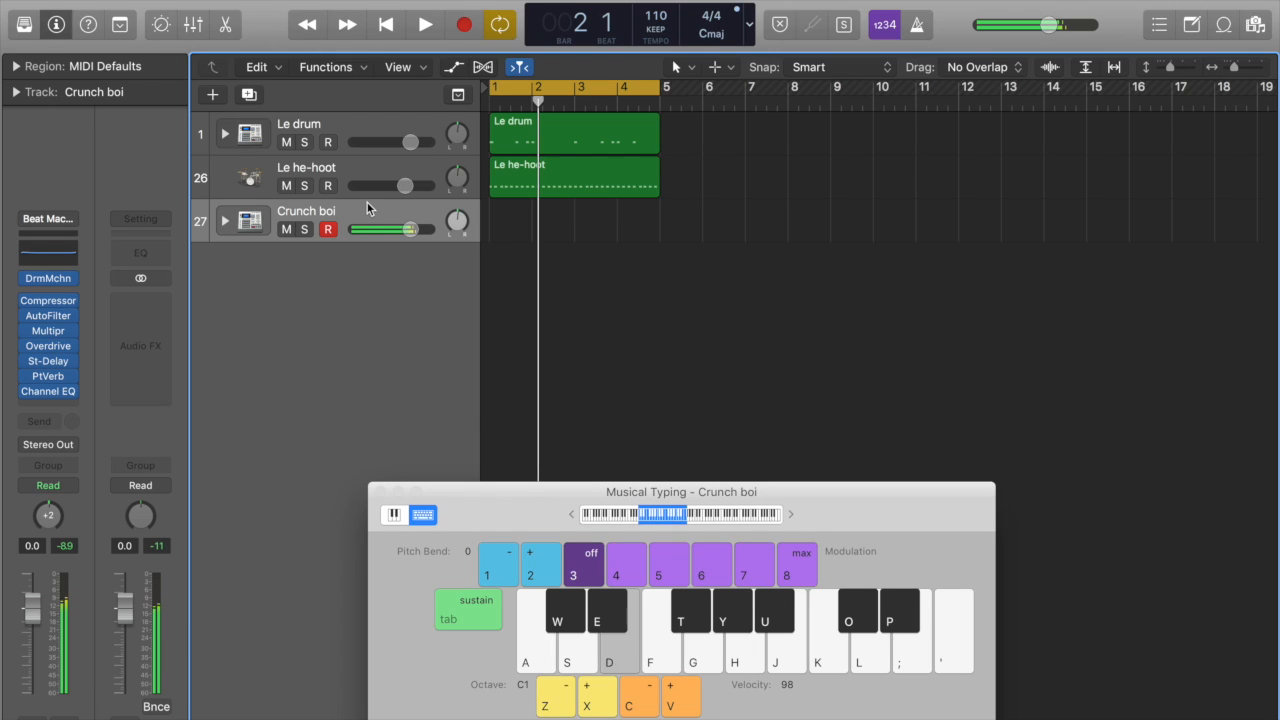
Step: Record a two-bar snare pattern on Crunch boi with one hit on beat 3 of each bar, and close Musical Typing
{"action": "key", "text": "space"}
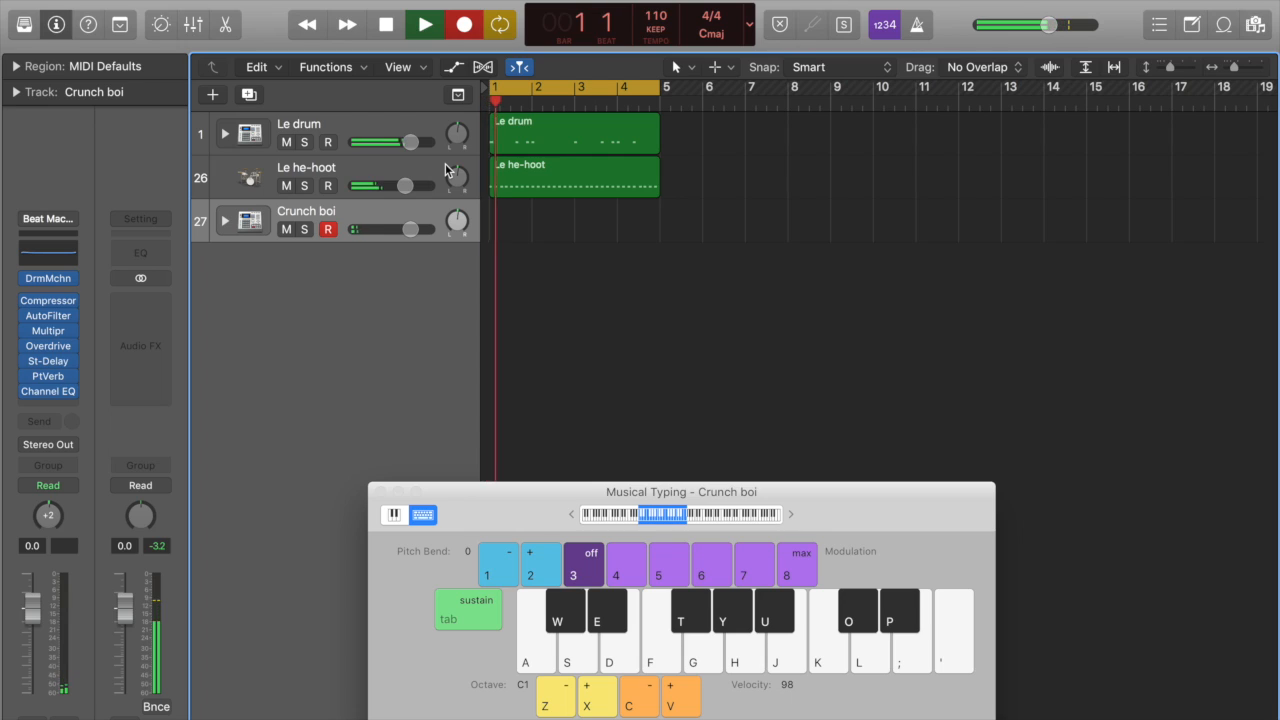
{"action": "key", "text": "f"}
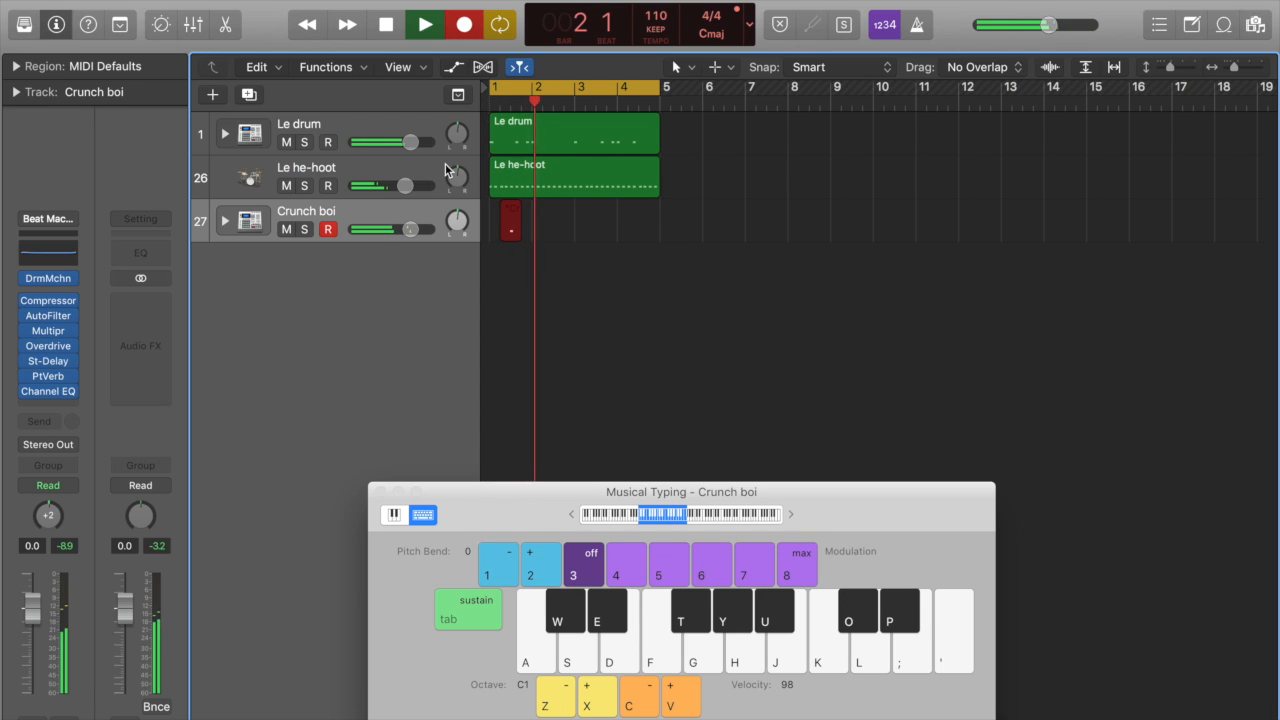
{"action": "key", "text": "d"}
{"action": "key", "text": "space"}
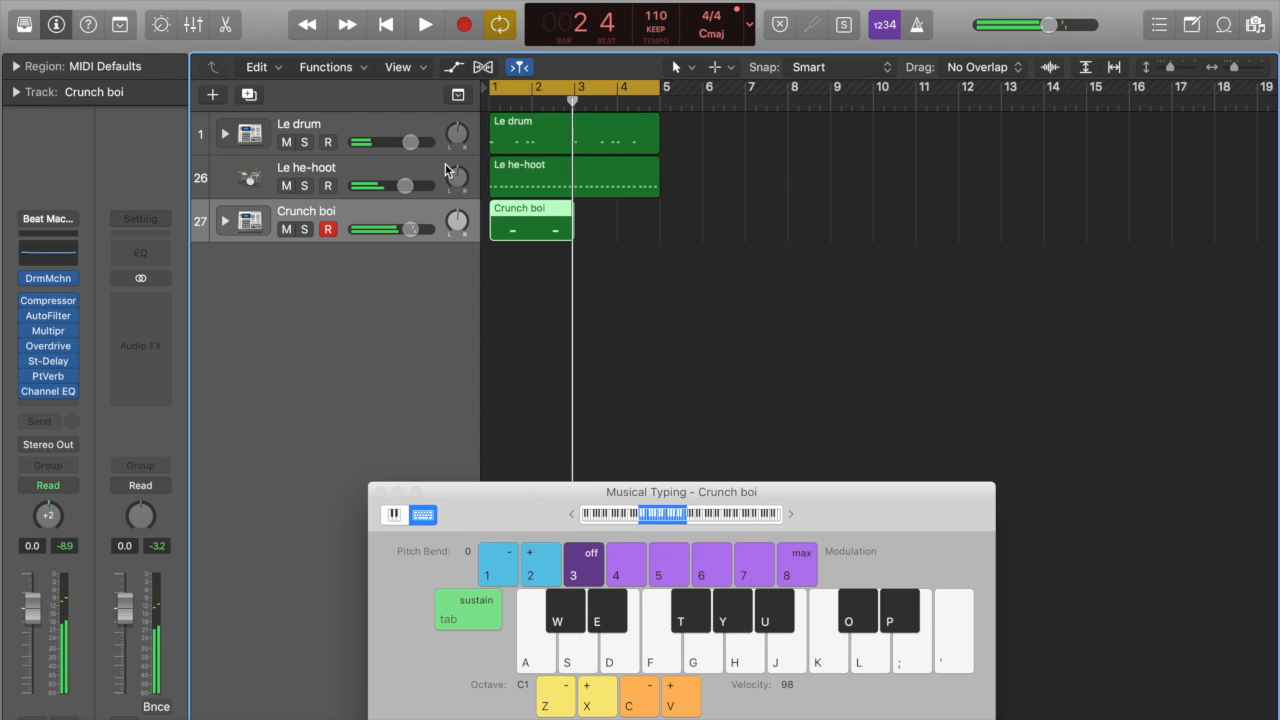
{"action": "left_click", "coordinate": [380, 491]}
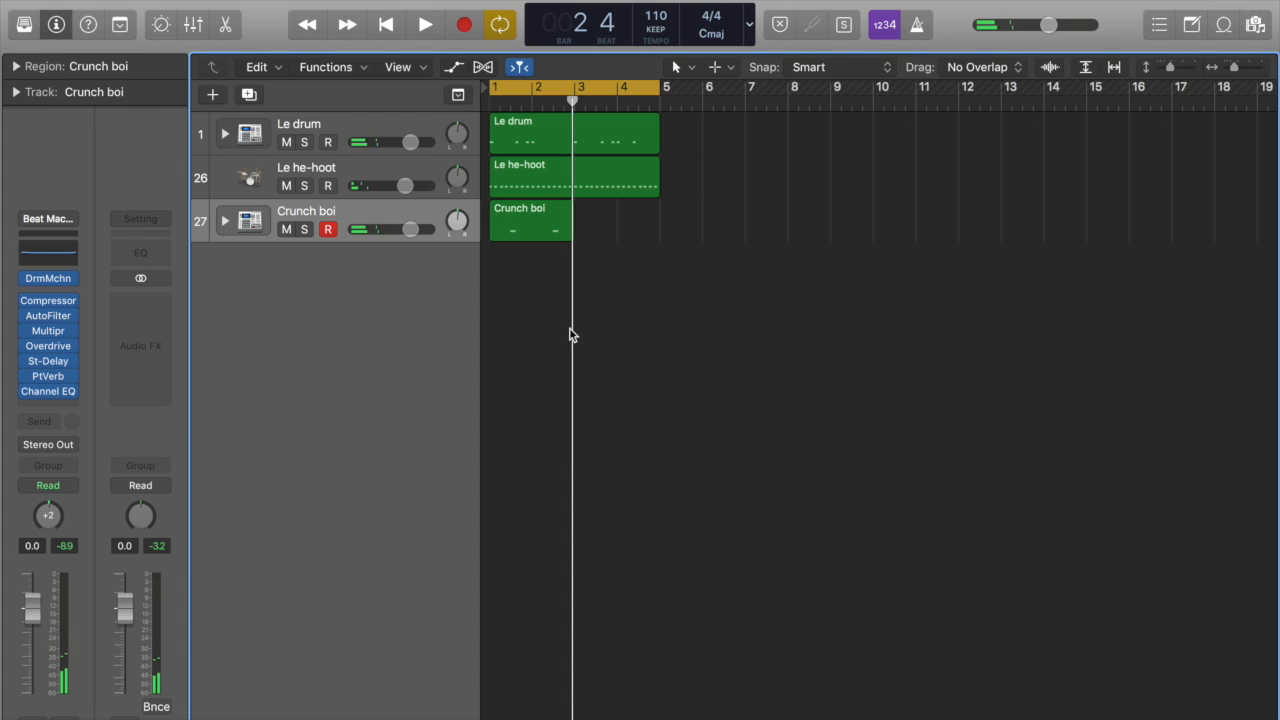
Step: Quantize the recorded snare notes to 1/16 Note and repeat the Crunch boi region to fill all four bars
{"action": "double_click", "coordinate": [531, 224]}
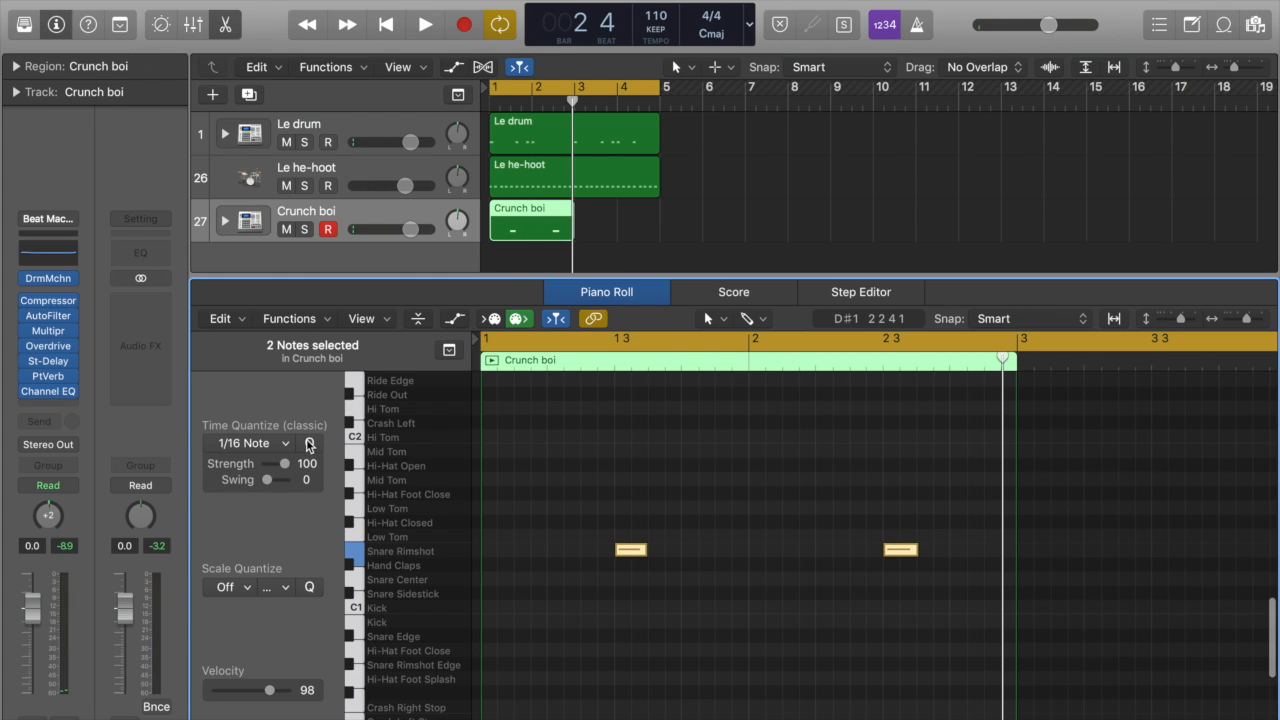
{"action": "key", "text": "e"}
{"action": "left_click_drag", "start_coordinate": [509, 226], "coordinate": [596, 228]}
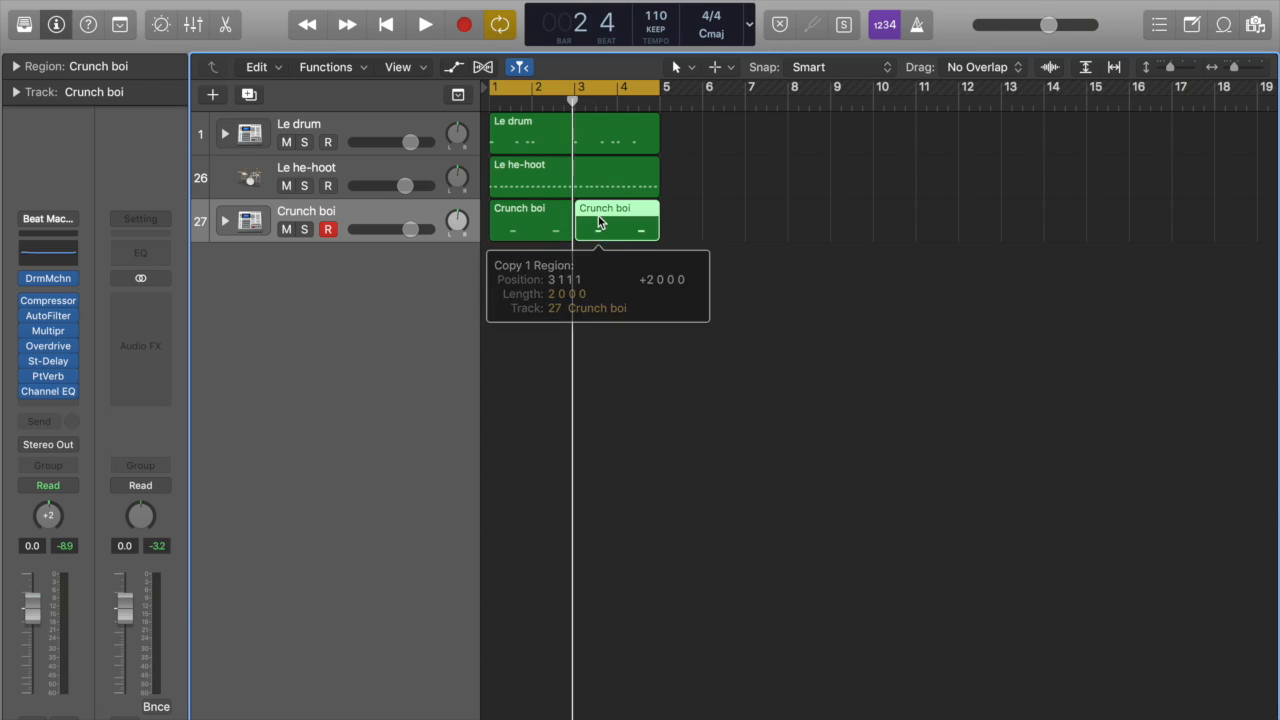
Step: Play the loop and lower the Crunch boi track's volume to -2.6 dB
{"action": "left_click", "coordinate": [653, 328]}
{"action": "key", "text": "space"}
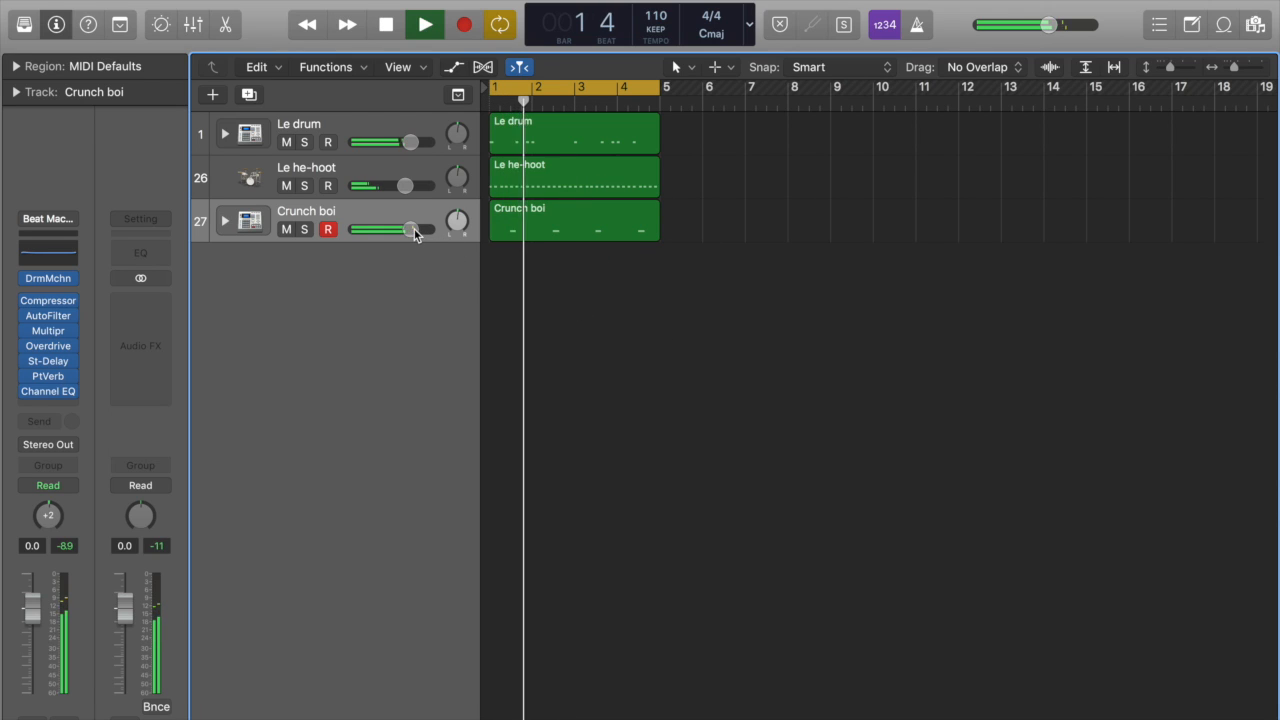
{"action": "mouse_move", "coordinate": [412, 230]}
{"action": "left_mouse_down"}
{"action": "mouse_move", "coordinate": [390, 229]}
{"action": "mouse_move", "coordinate": [401, 229]}
{"action": "left_mouse_up"}
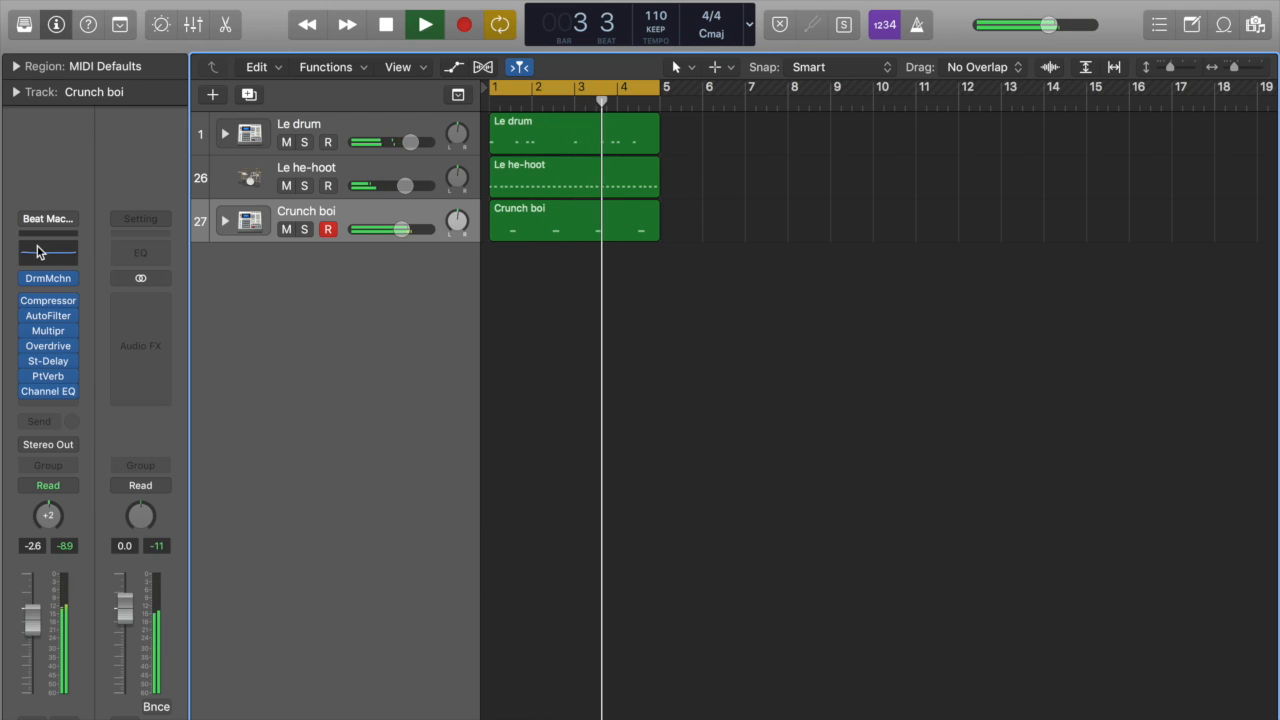
Step: Show the Crunch boi track's Channel EQ with its Analyzer enabled and add a high cut at 4800 Hz
{"action": "left_click", "coordinate": [41, 250]}
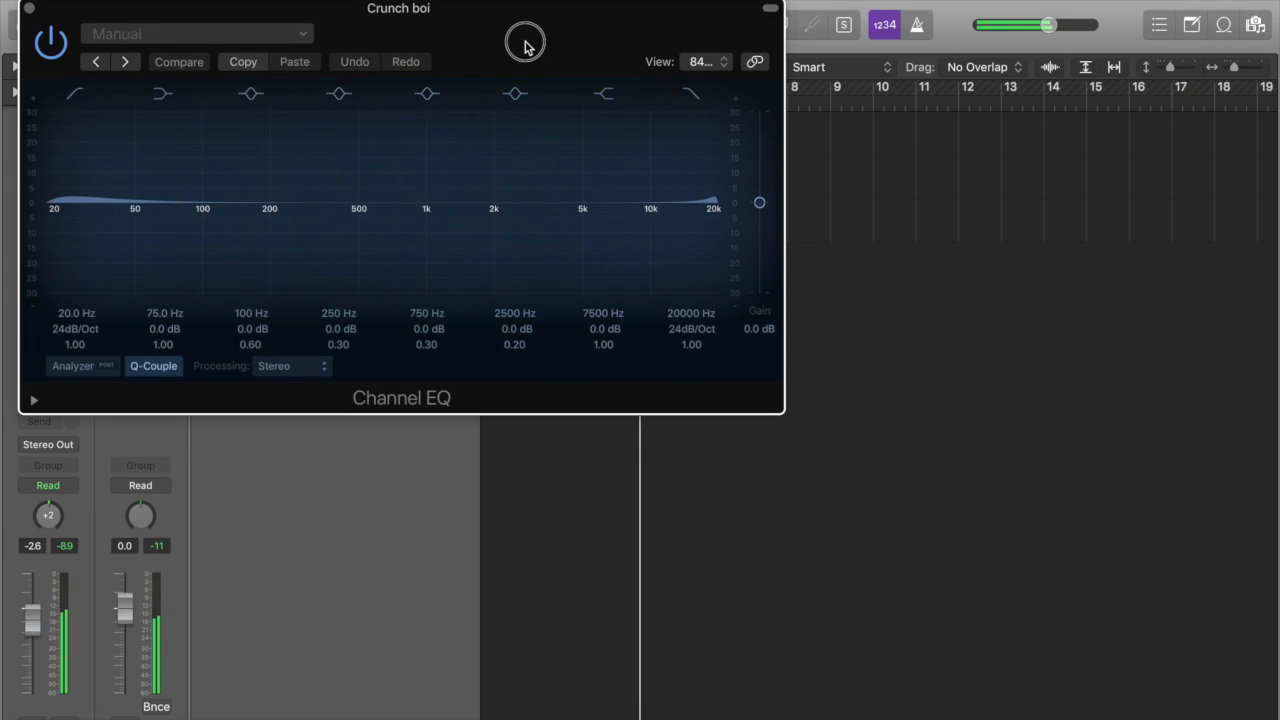
{"action": "left_click_drag", "start_coordinate": [525, 42], "coordinate": [760, 284]}
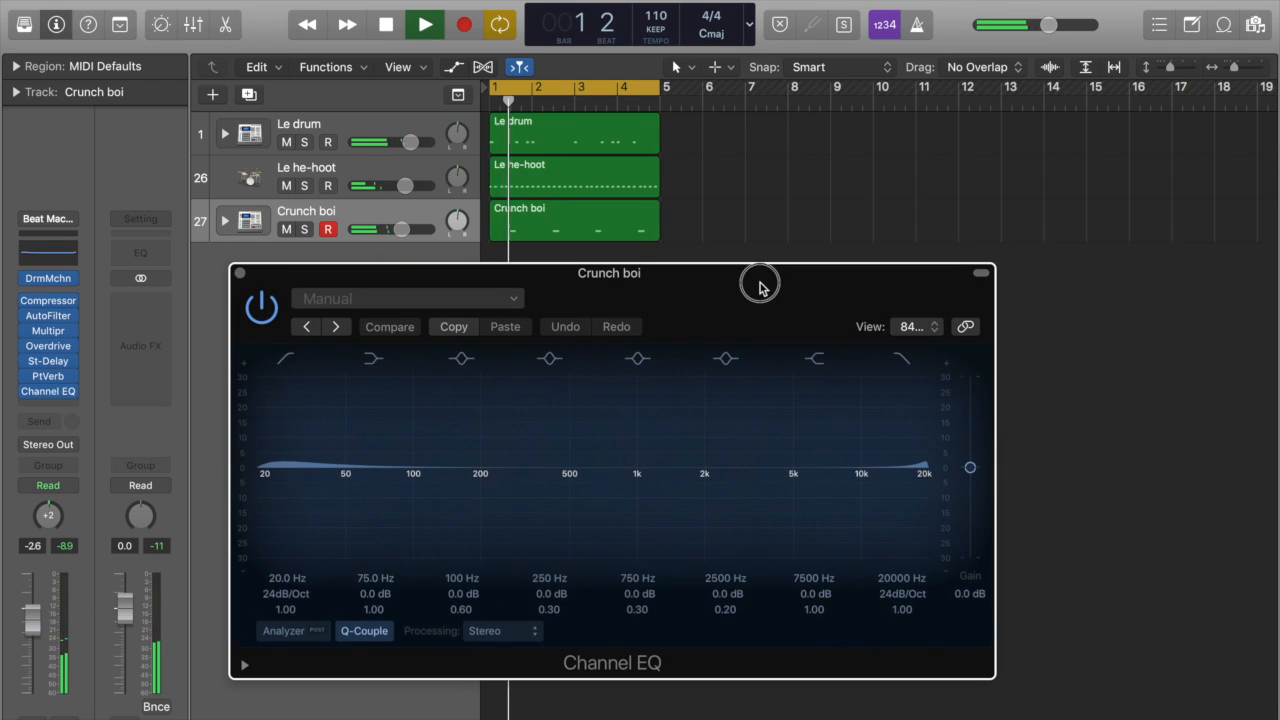
{"action": "left_click", "coordinate": [293, 631]}
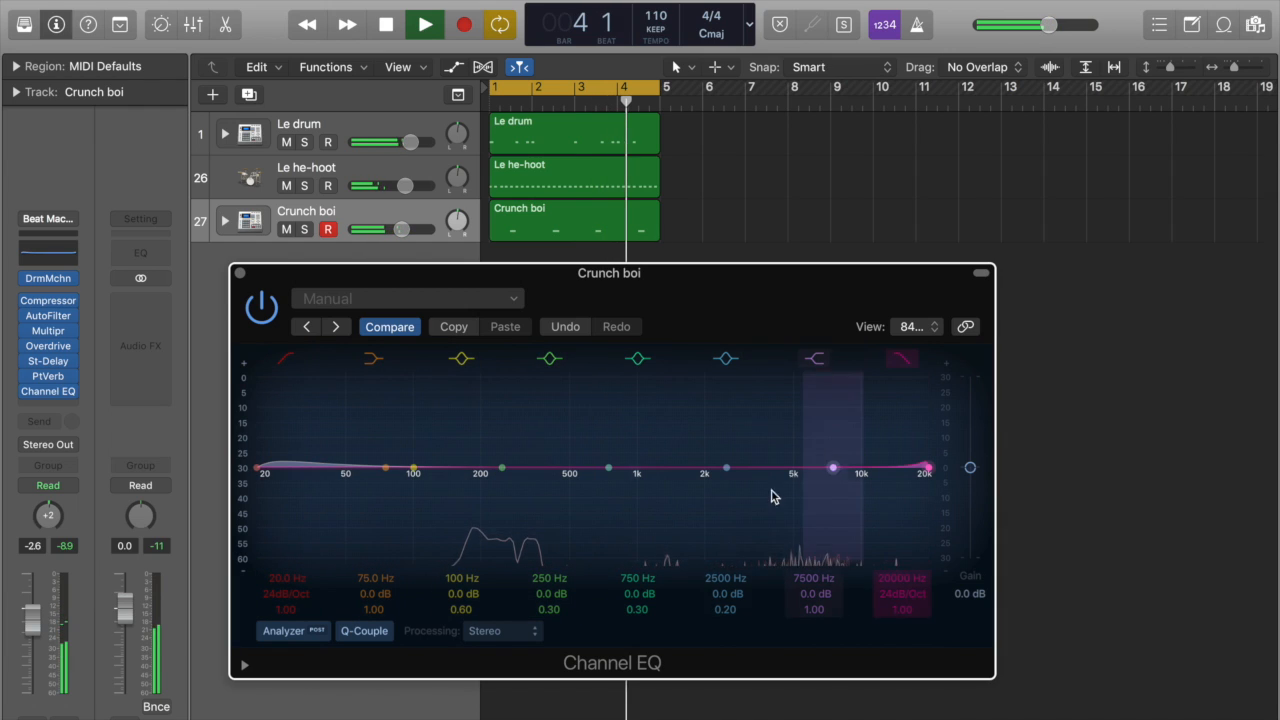
{"action": "left_click_drag", "start_coordinate": [930, 468], "coordinate": [918, 469]}
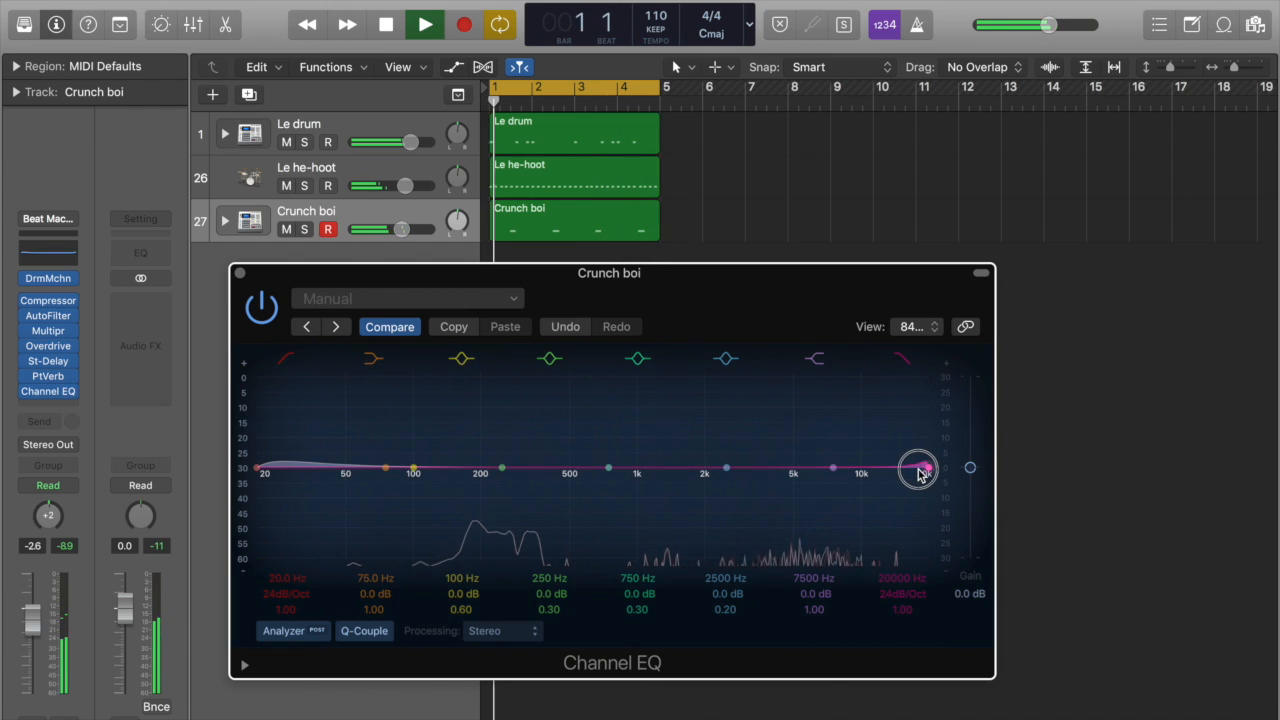
{"action": "left_click_drag", "start_coordinate": [924, 472], "coordinate": [773, 487]}
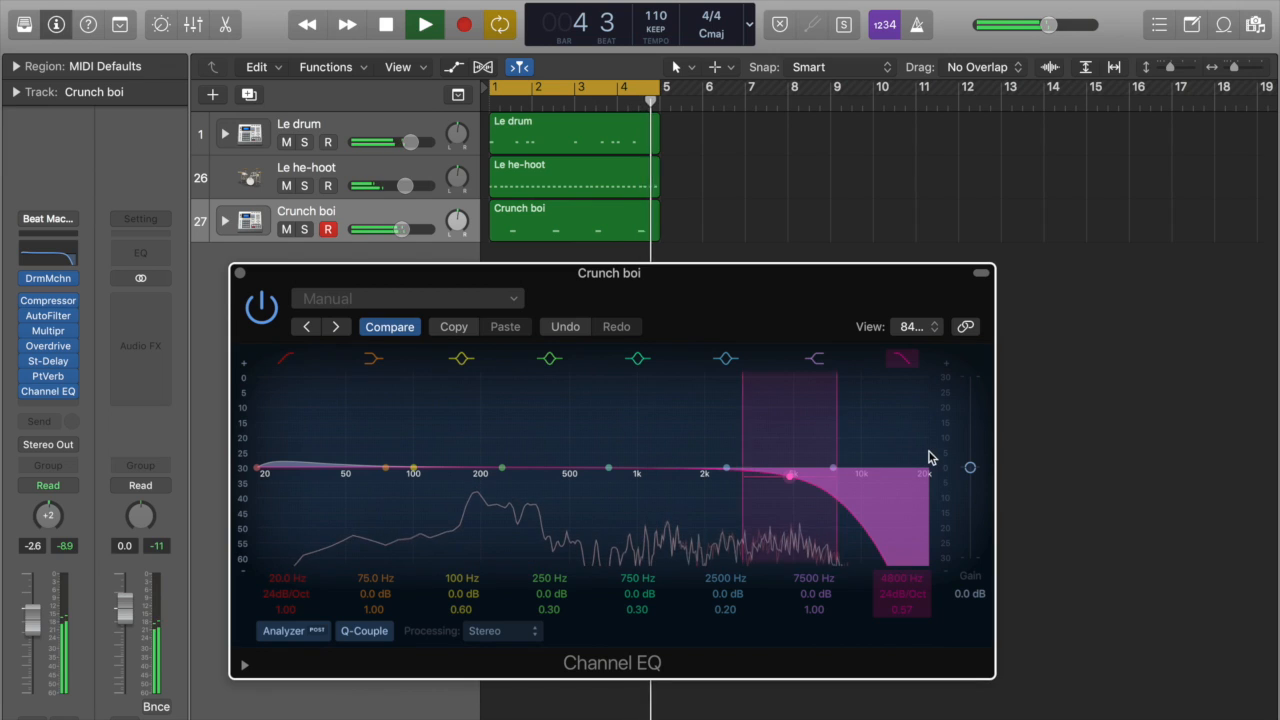
Step: Add a low cut at 220 Hz with 24dB/Oct slope to the Crunch boi EQ
{"action": "left_click_drag", "start_coordinate": [259, 473], "coordinate": [461, 485]}
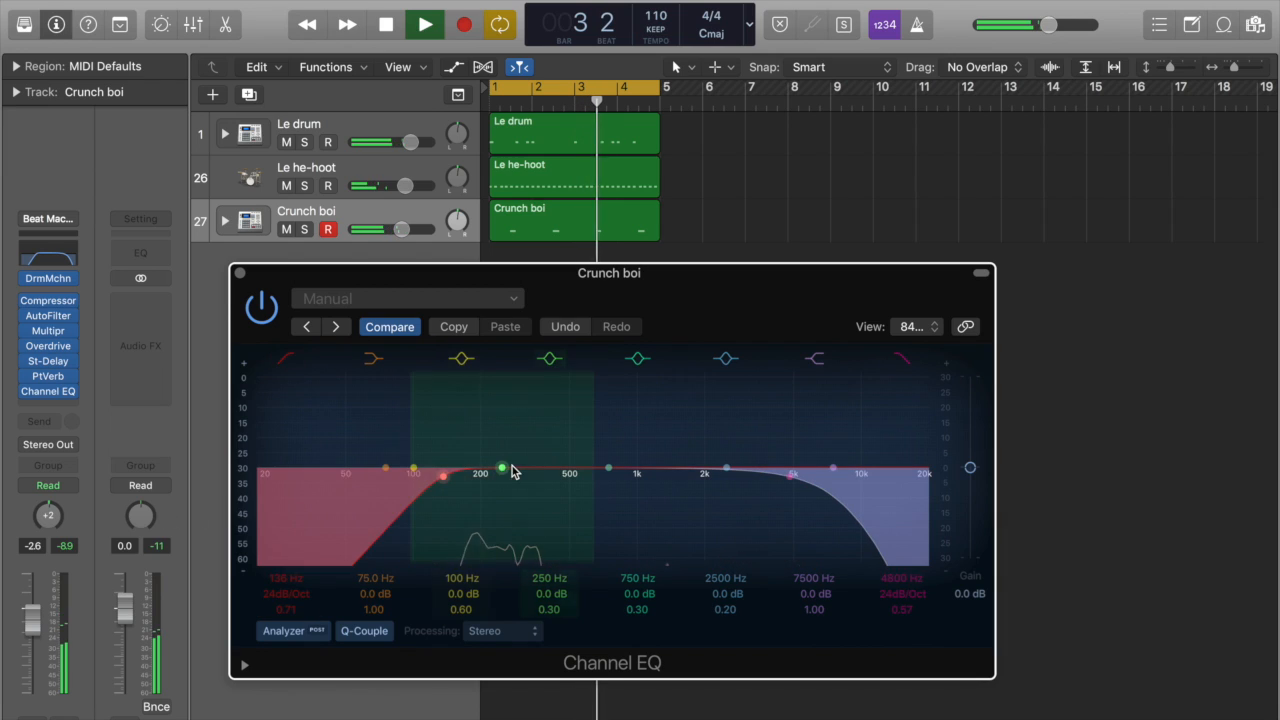
{"action": "left_click_drag", "start_coordinate": [461, 481], "coordinate": [558, 483]}
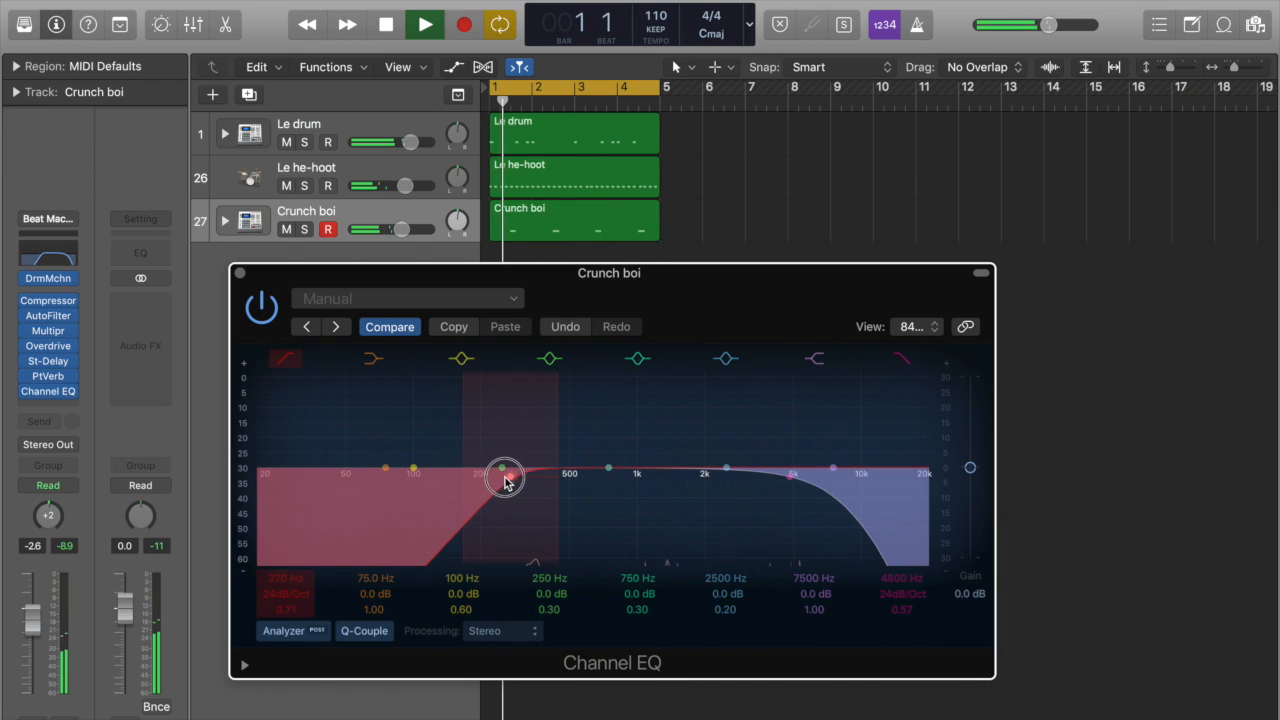
{"action": "left_click_drag", "start_coordinate": [497, 481], "coordinate": [490, 477]}
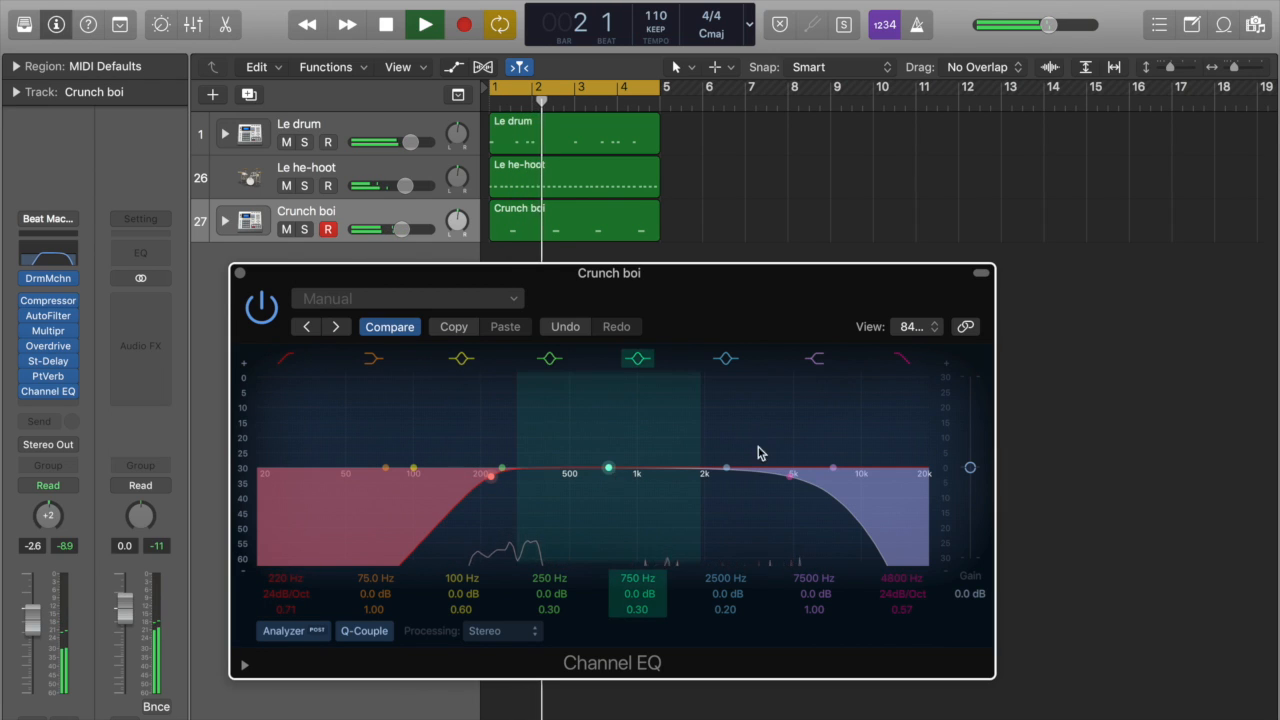
Step: Set the Crunch boi EQ's high shelf to 740 Hz with a +2.5 dB boost and close the EQ
{"action": "left_click_drag", "start_coordinate": [830, 465], "coordinate": [594, 451]}
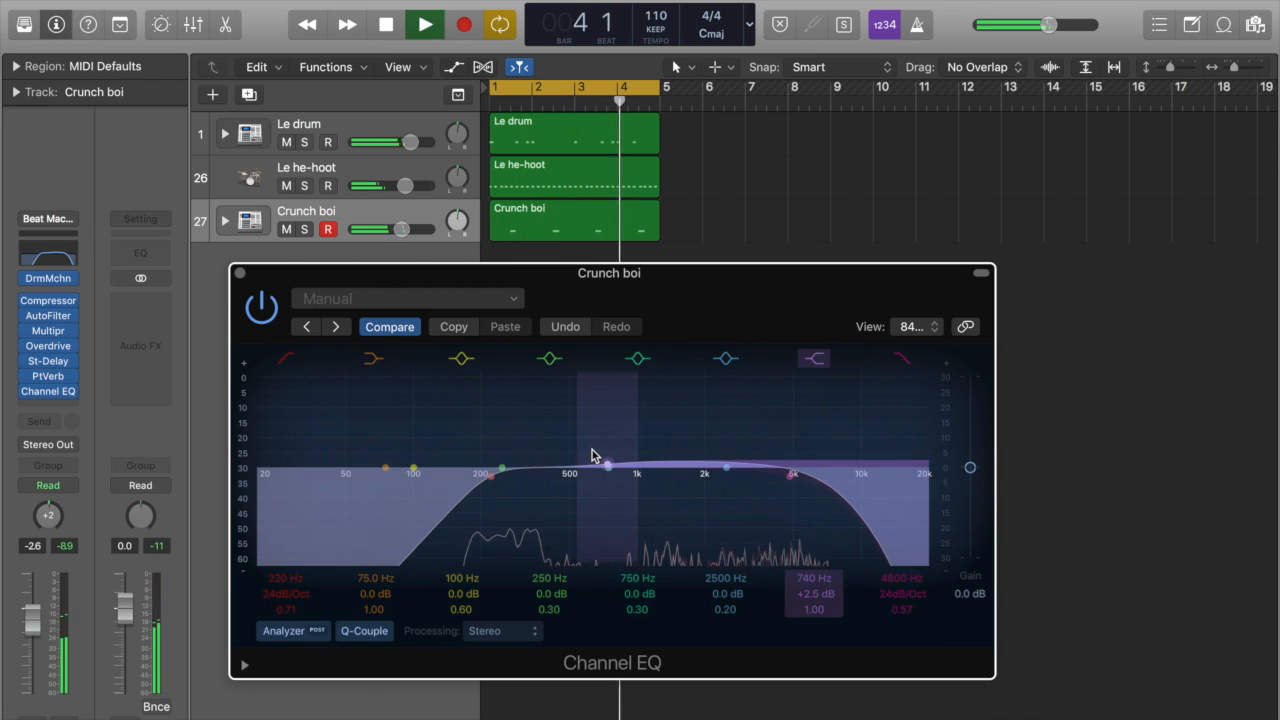
{"action": "left_click", "coordinate": [240, 273]}
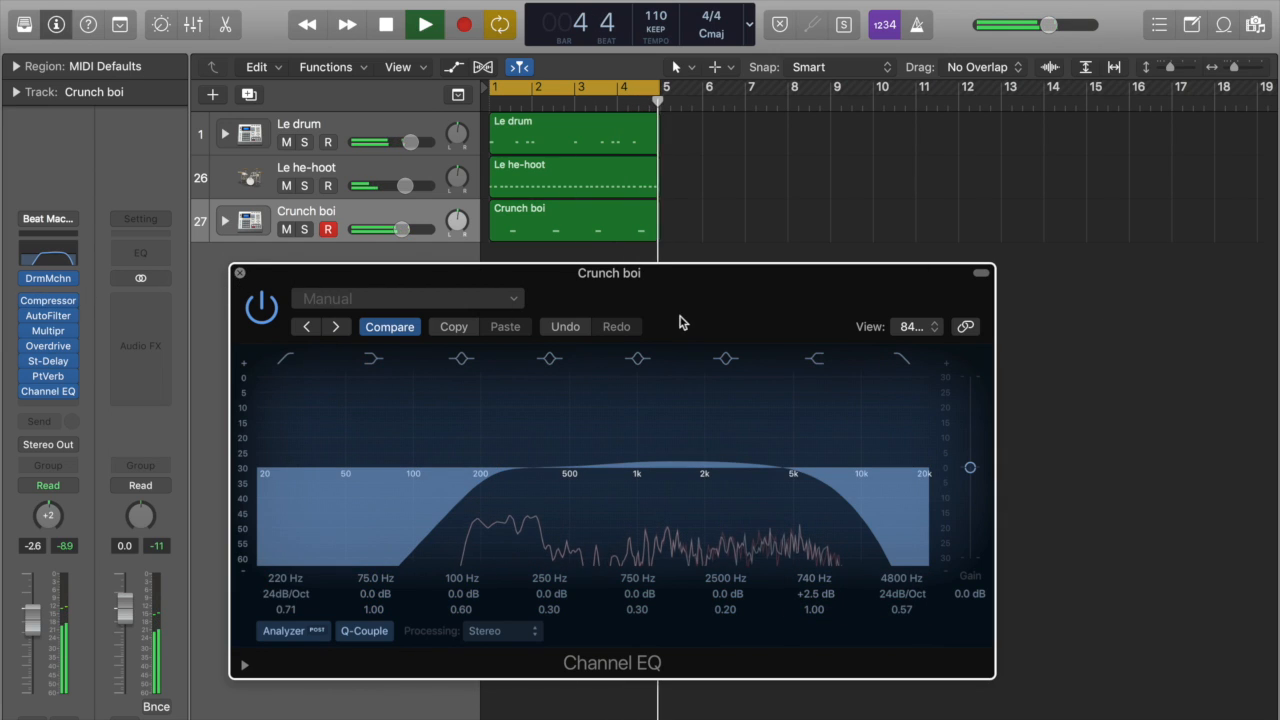
{"action": "left_click", "coordinate": [696, 315]}
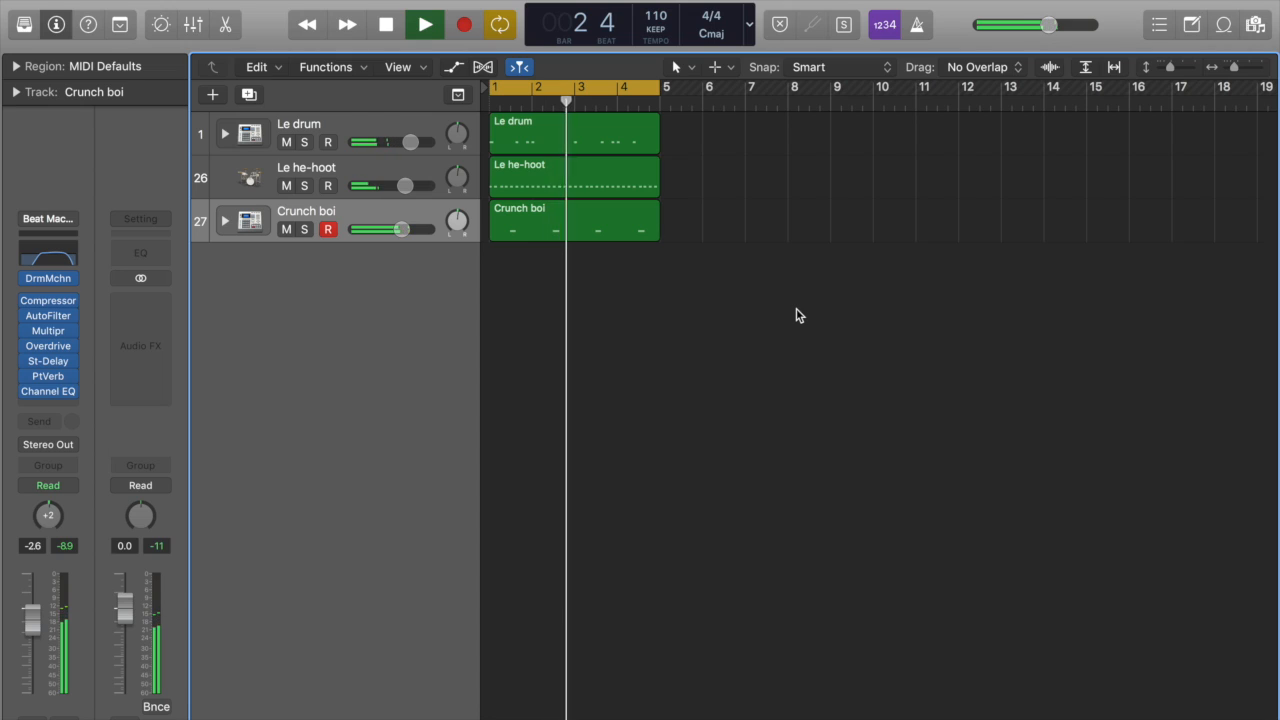
Step: Play the four-bar loop from the start to listen to the complete beat, and stop playback
{"action": "key", "text": "space"}
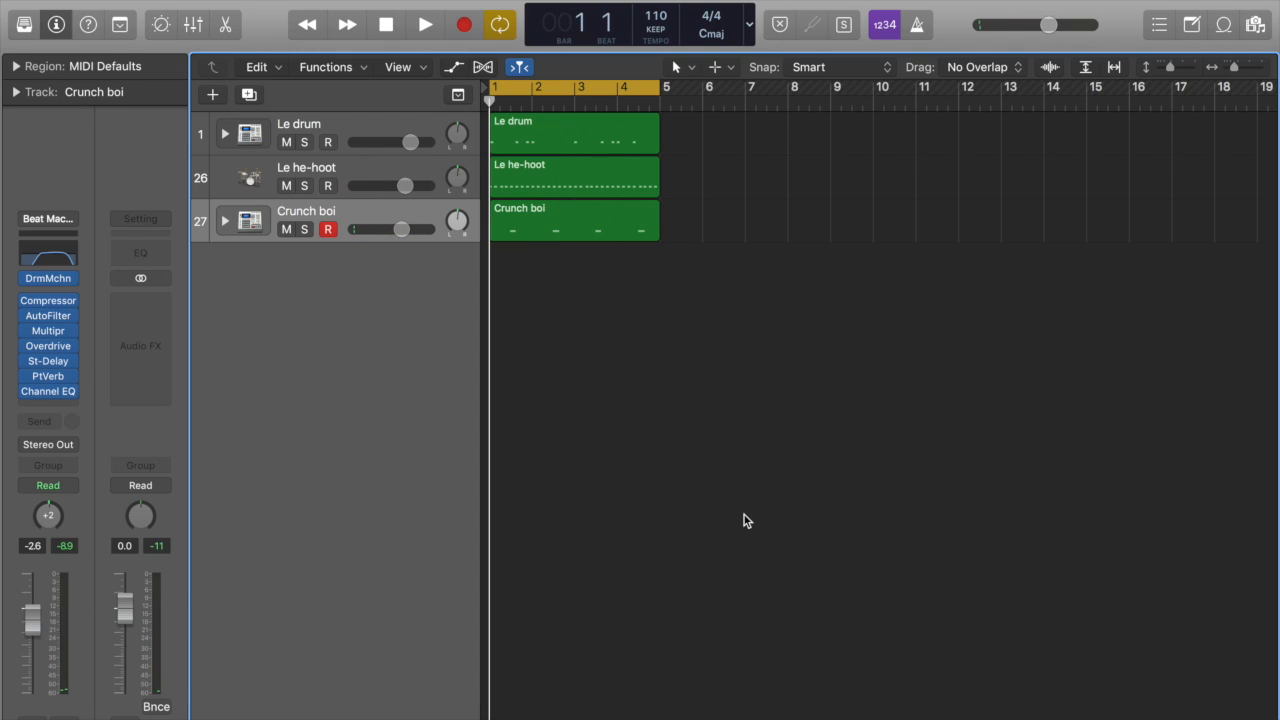
{"action": "key", "text": "space"}
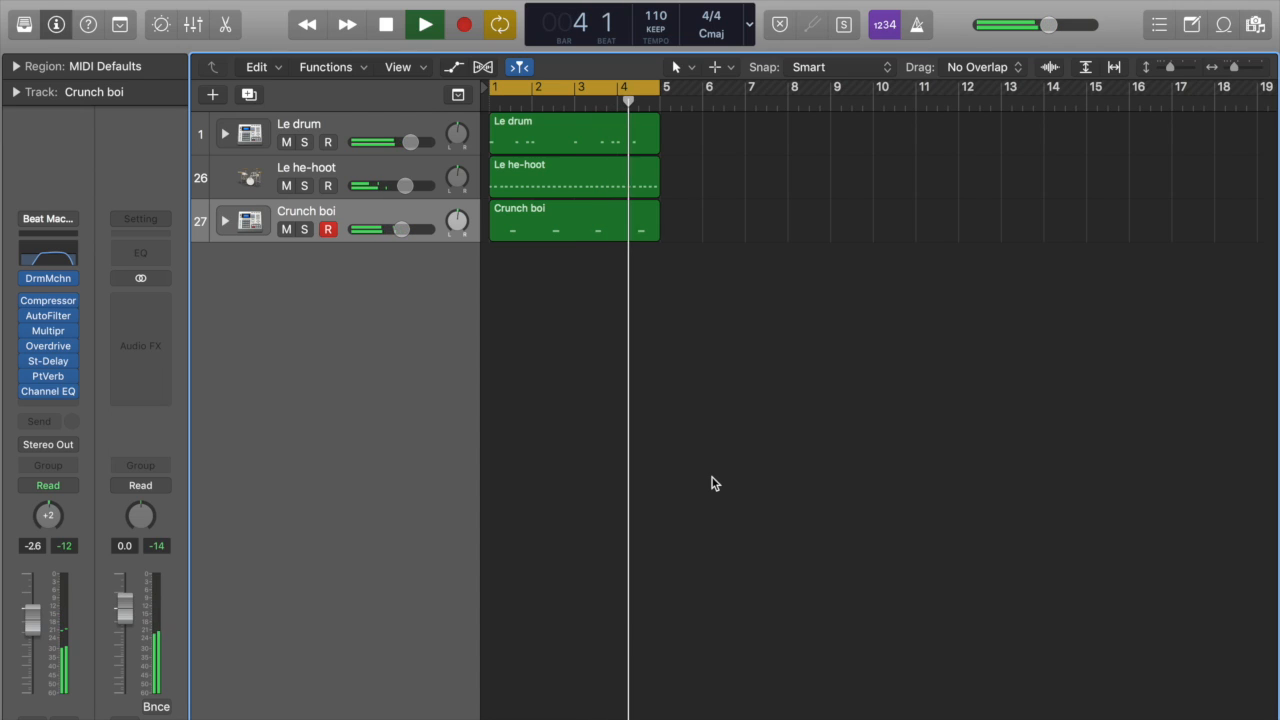
{"action": "key", "text": "space"}
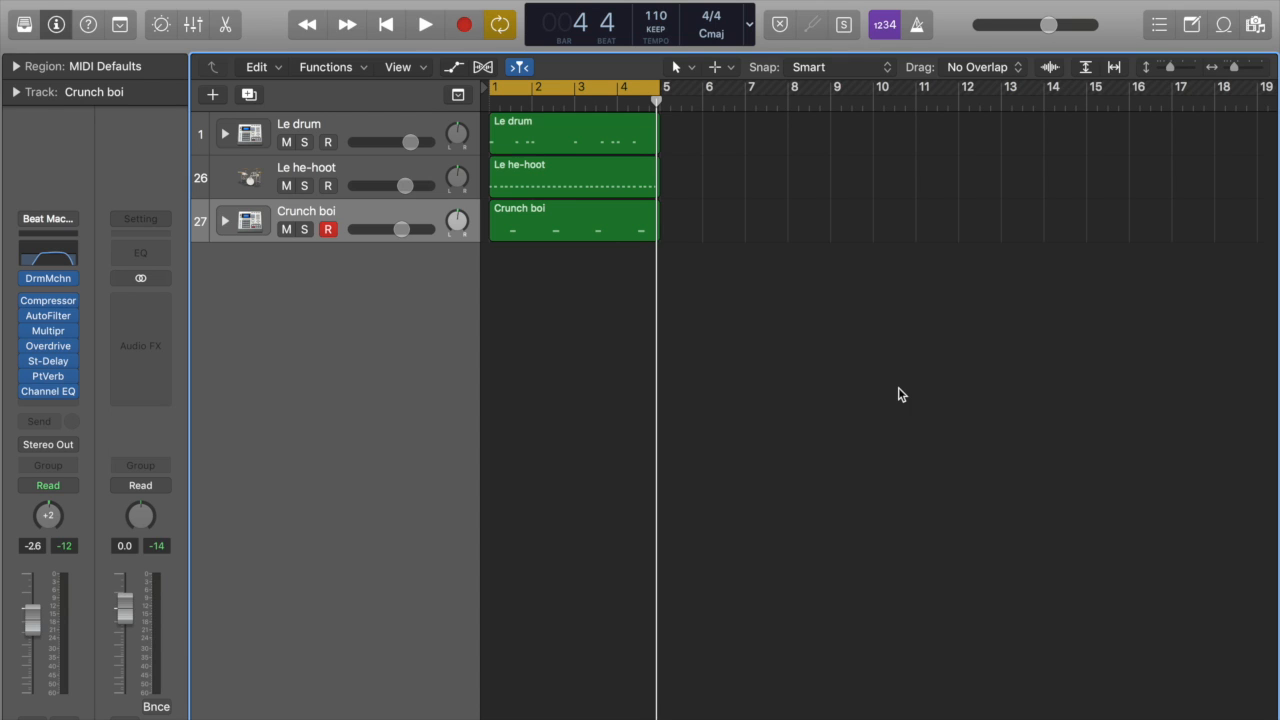
{"action": "left_click_drag", "start_coordinate": [675, 155], "coordinate": [602, 231]}
{"action": "left_click", "coordinate": [788, 170]}
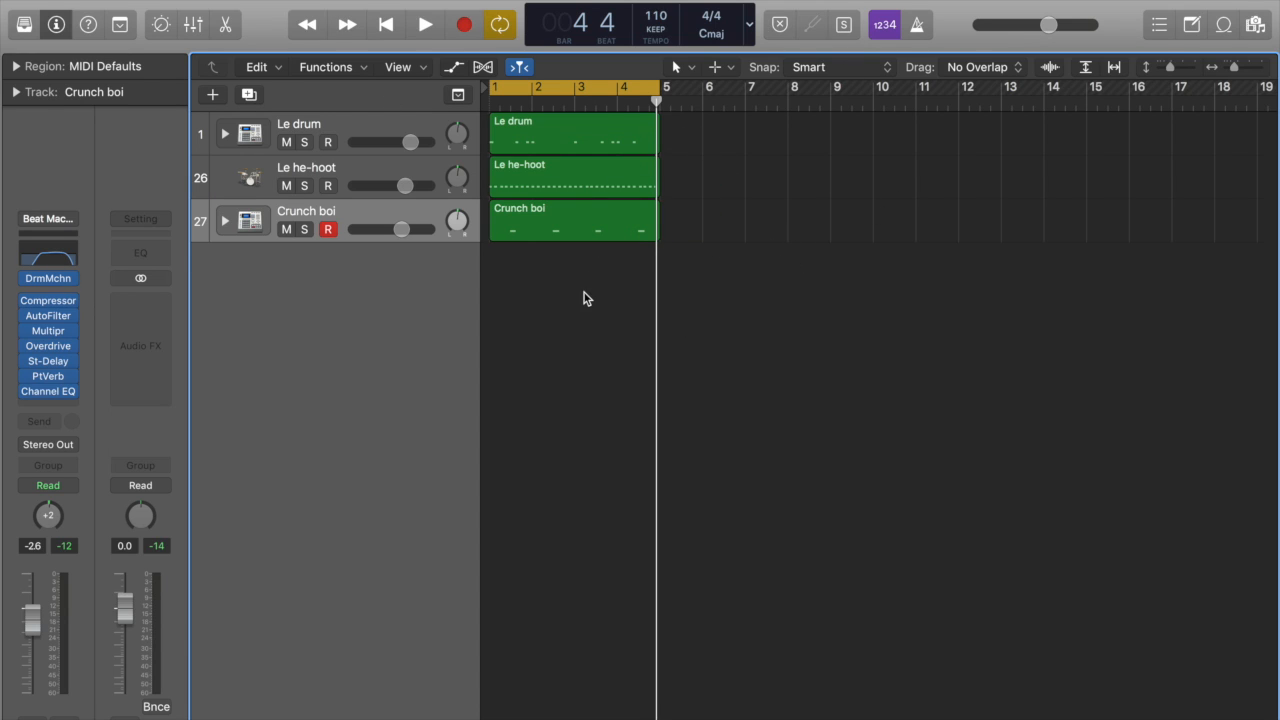